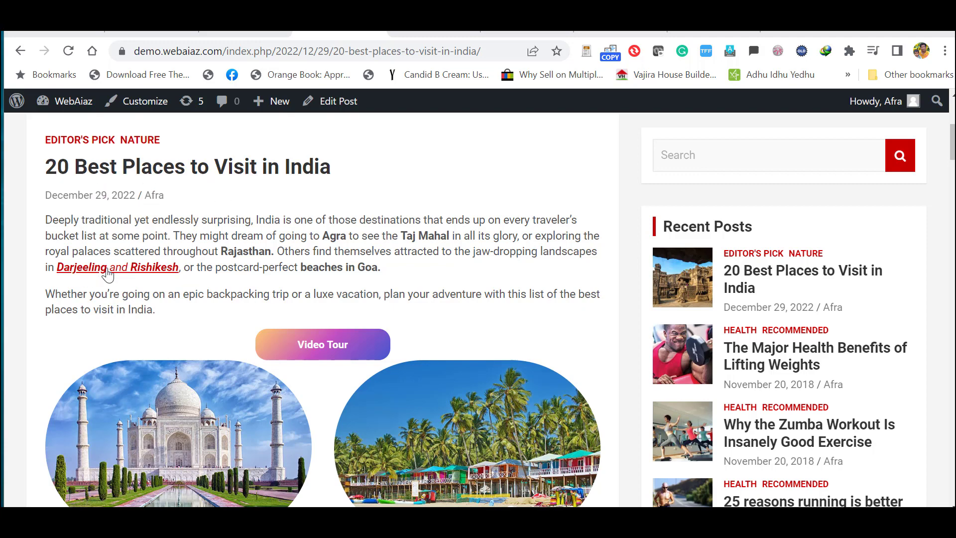
- Look through the published post on the best places to visit in India, from its introduction down to the comment form
scroll(814, 229, "down", 4)
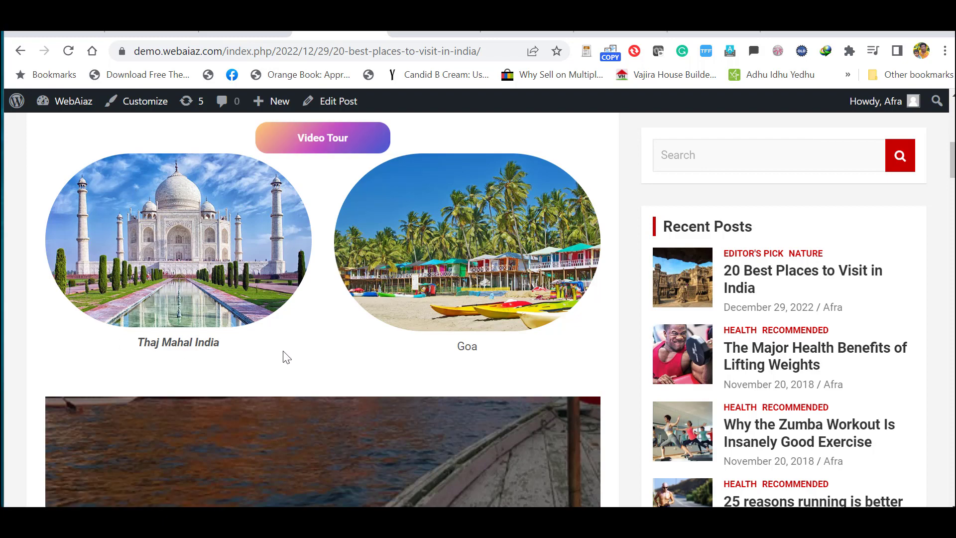
scroll(237, 225, "down", 5)
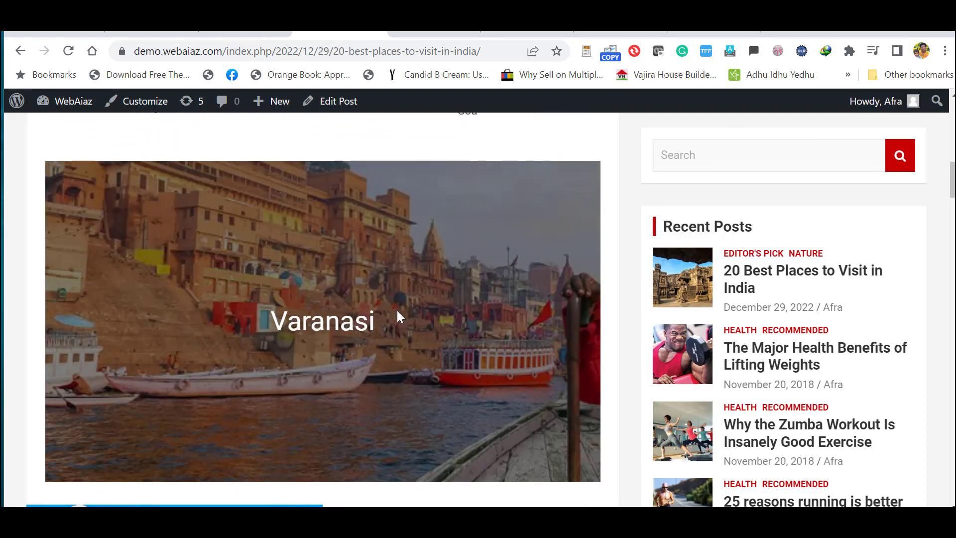
scroll(233, 252, "down", 6)
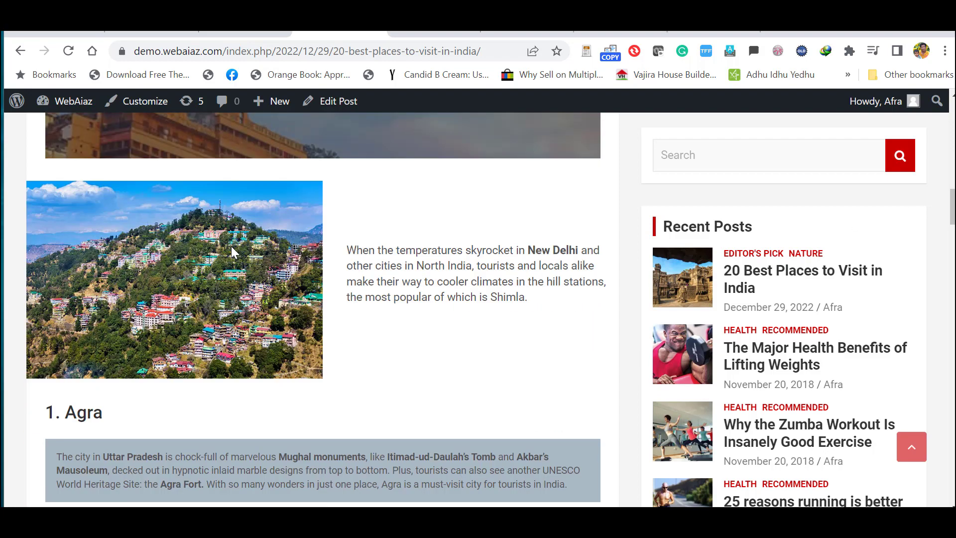
scroll(86, 240, "down", 4)
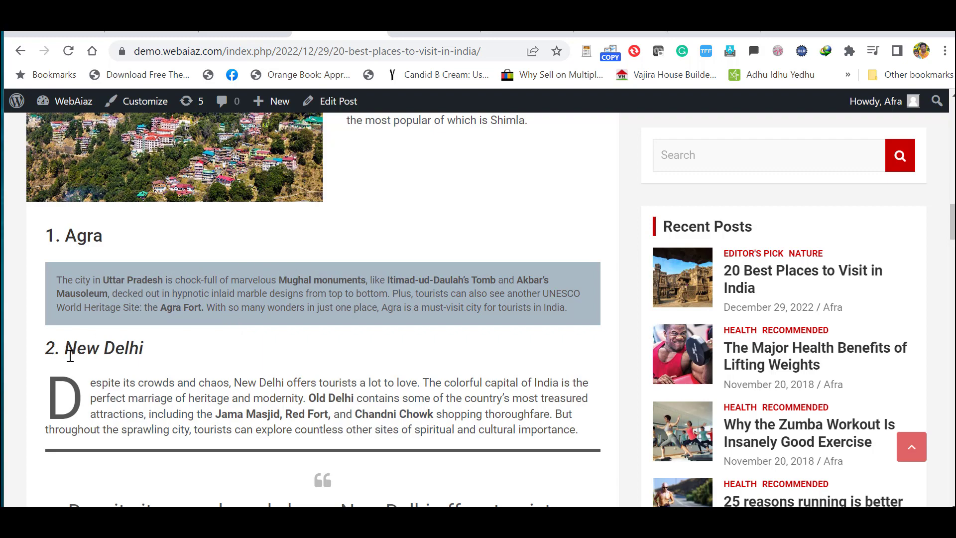
scroll(69, 355, "down", 3)
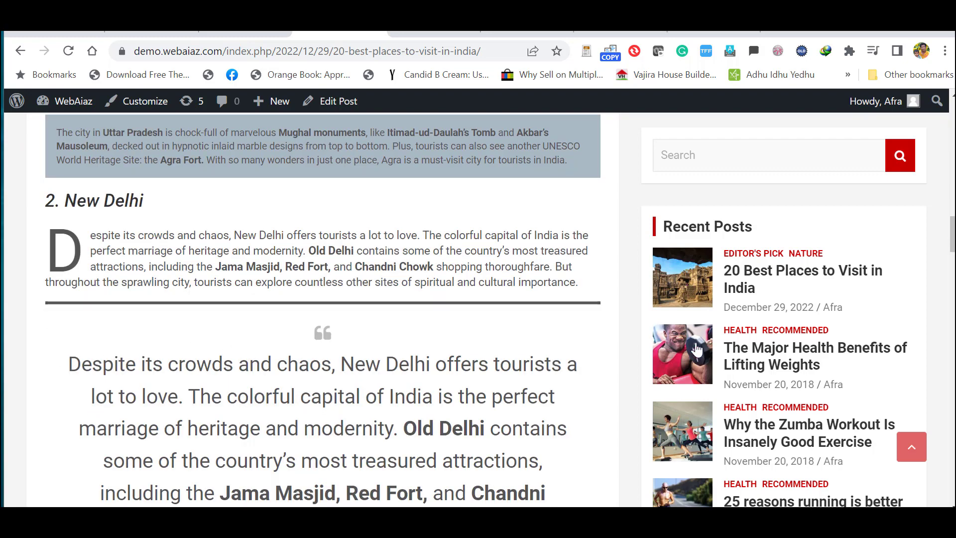
scroll(158, 253, "down", 10)
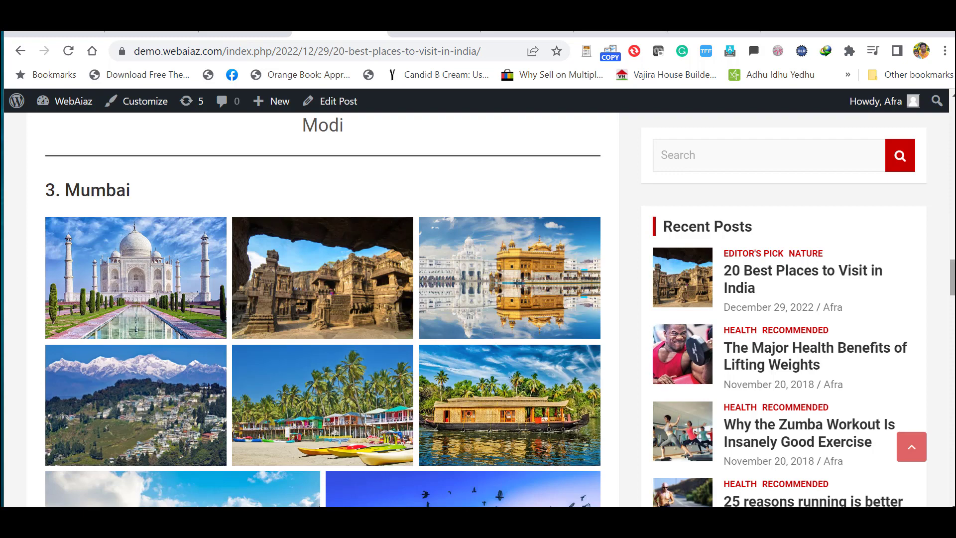
left_click_drag(953, 277, 953, 349)
scroll(157, 278, "down", 1)
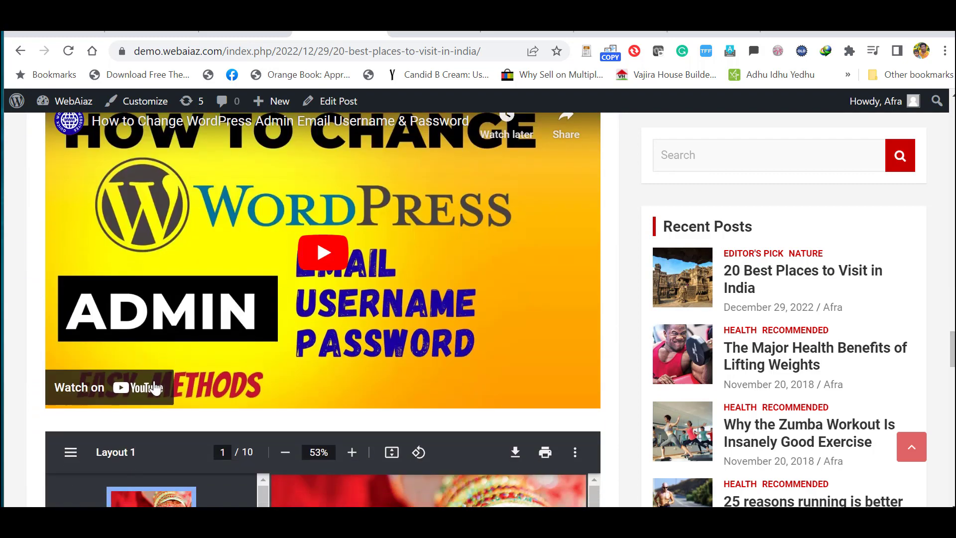
scroll(156, 388, "down", 2)
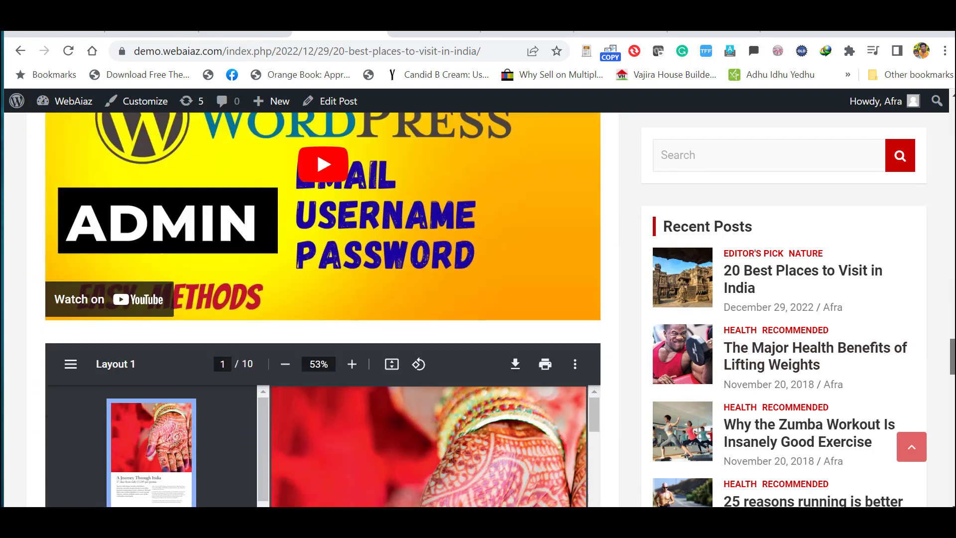
scroll(314, 308, "down", 15)
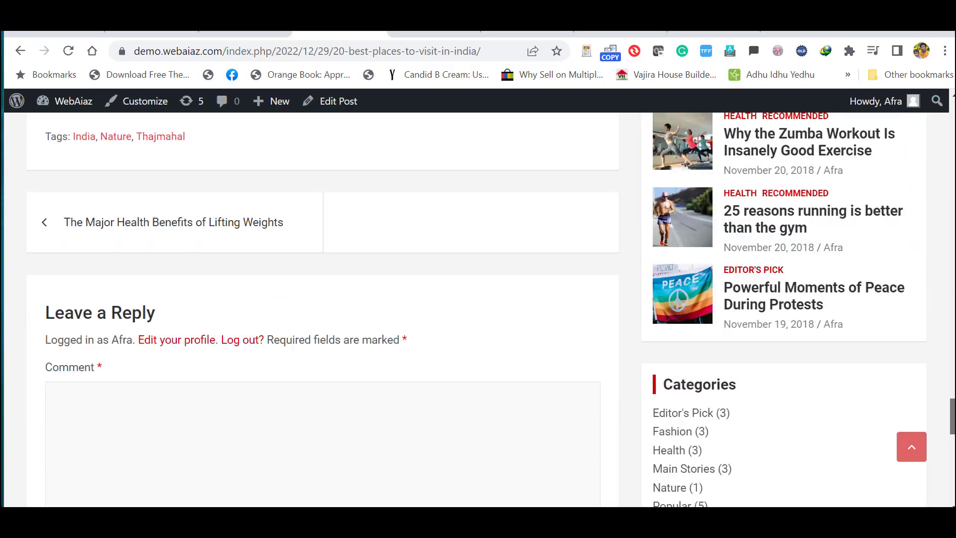
scroll(323, 309, "up", 8)
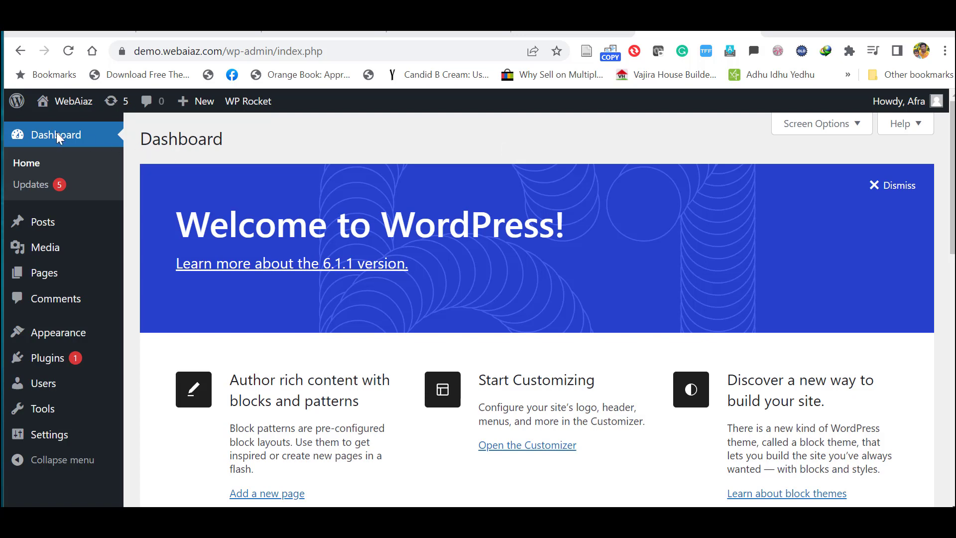
- Start a new blog post and show its post settings in the editor
mouse_move(65, 224)
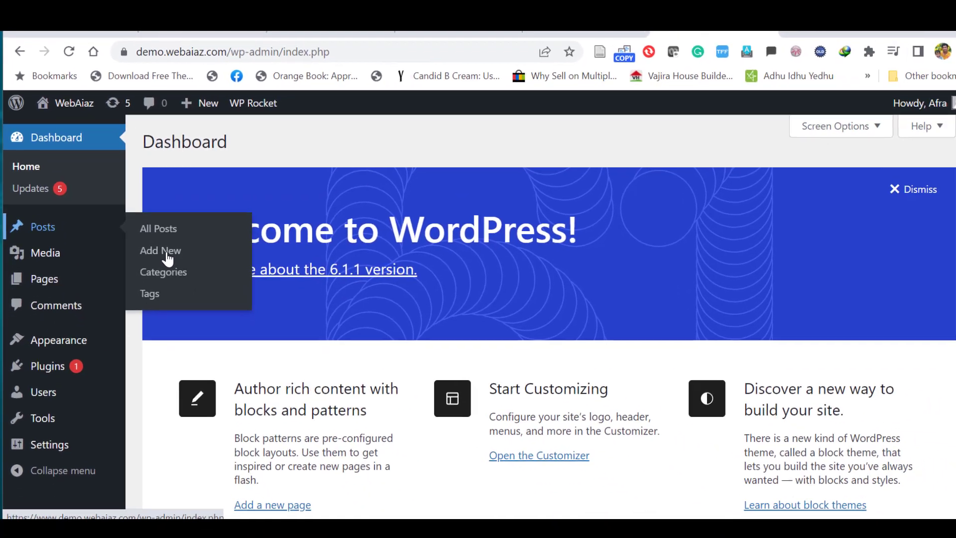
left_click(166, 255)
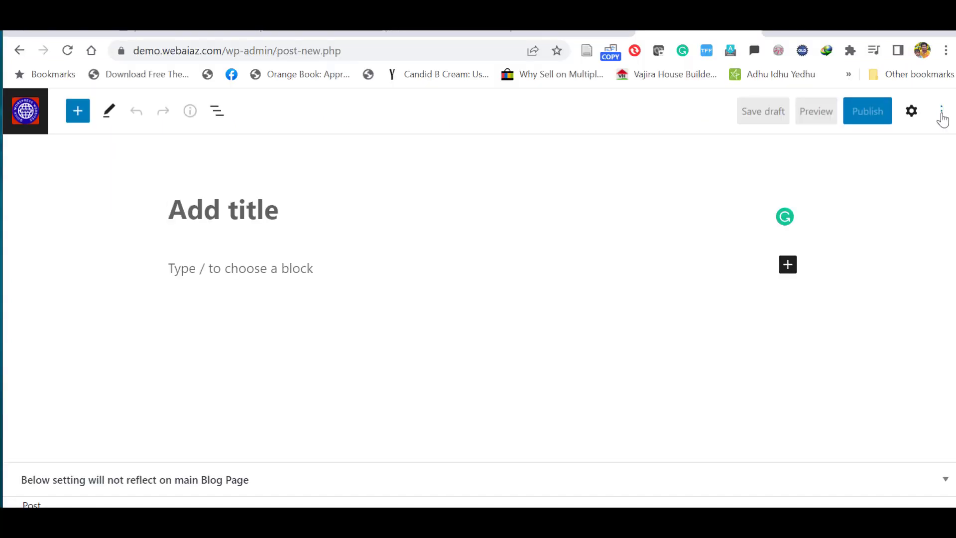
left_click(941, 115)
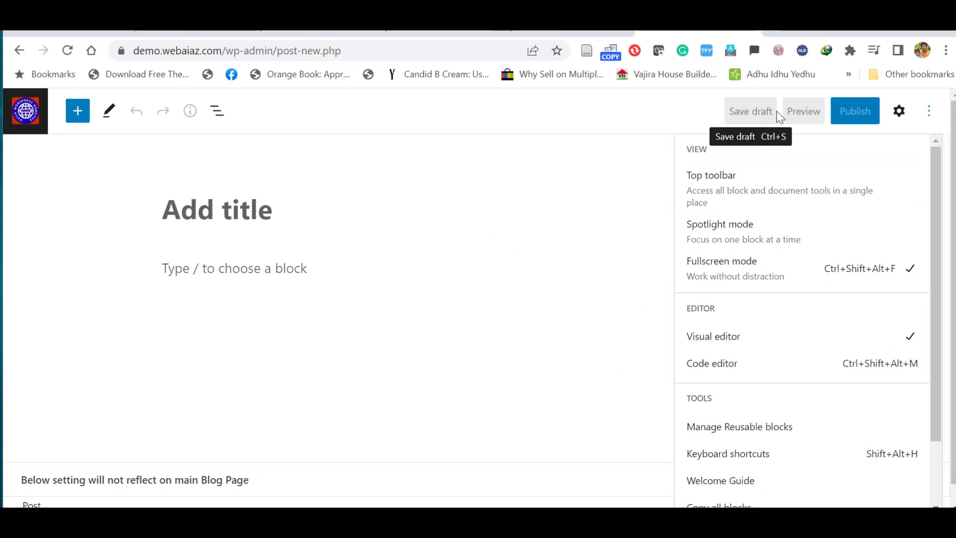
left_click(900, 112)
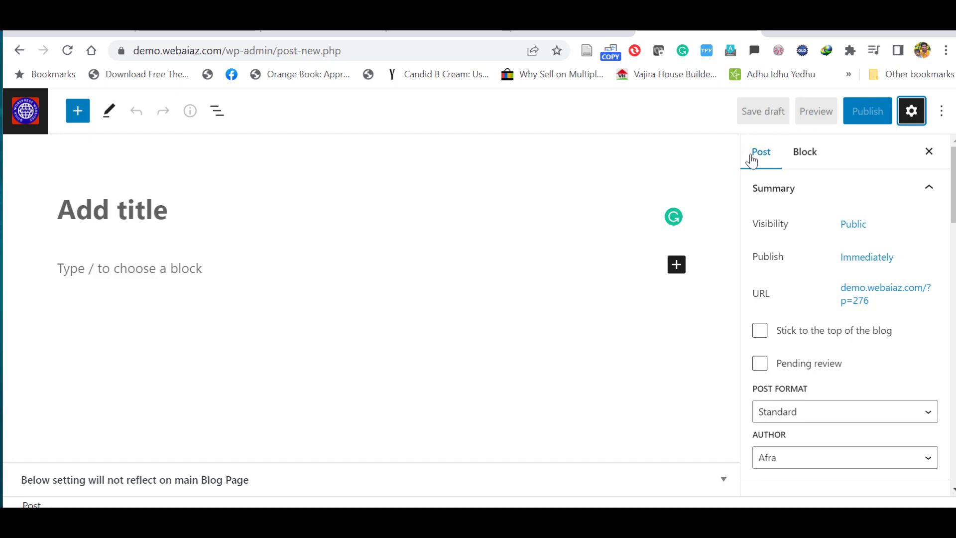
left_click(815, 158)
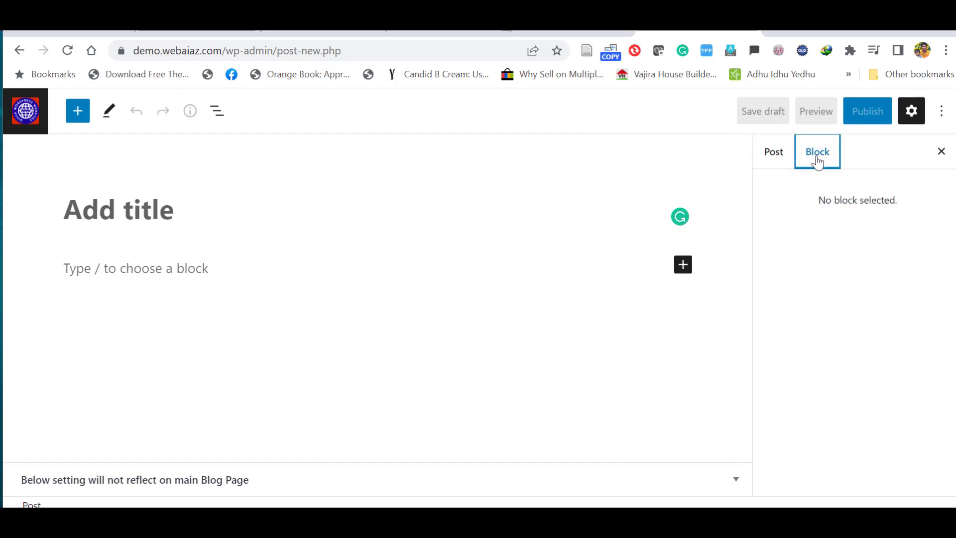
left_click(771, 155)
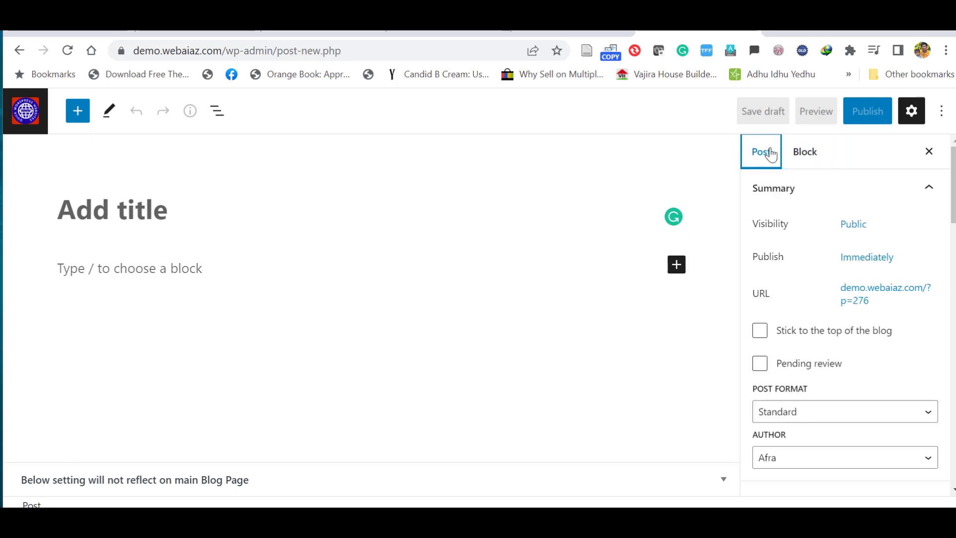
- Review the new post's summary settings, including visibility, publish time, URL, post format choices and author
scroll(822, 213, "down", 1)
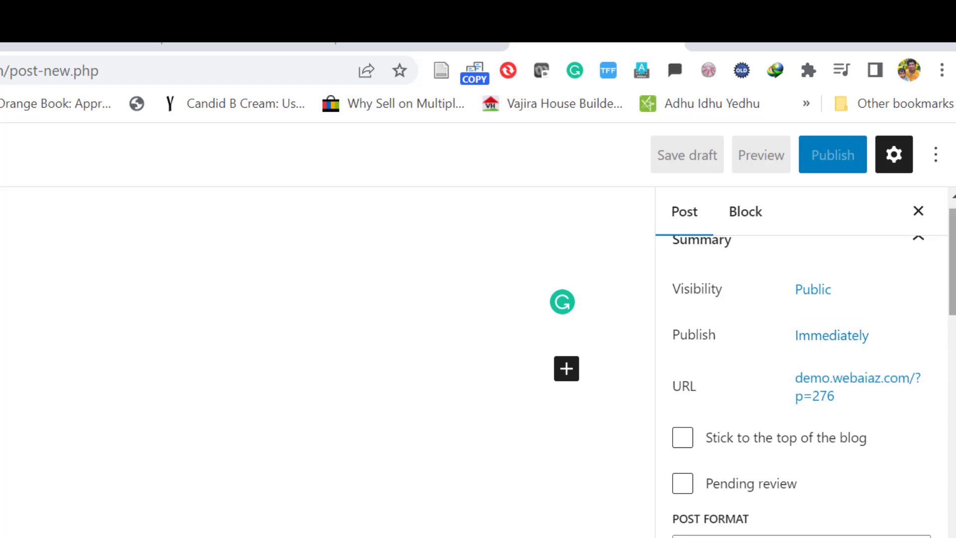
scroll(802, 393, "down", 3)
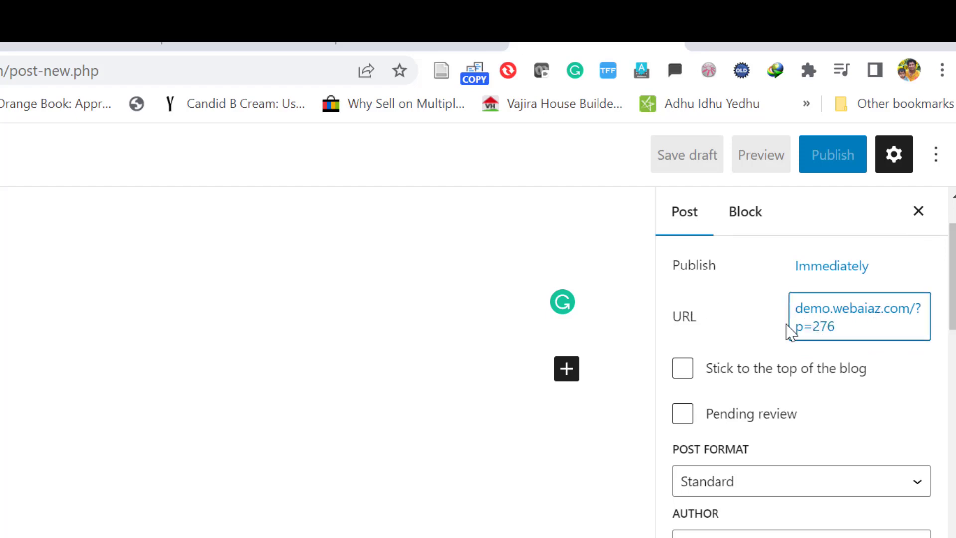
scroll(914, 277, "down", 3)
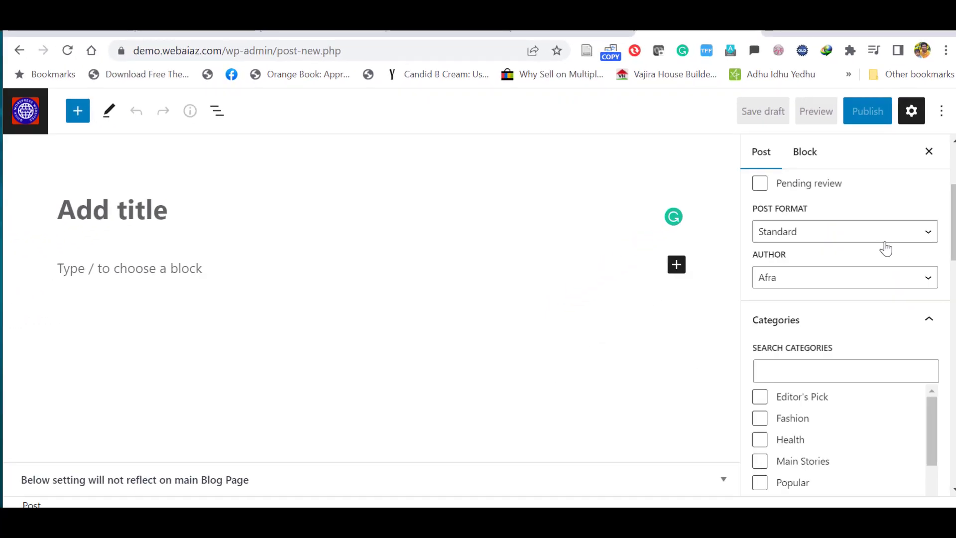
left_click(902, 276)
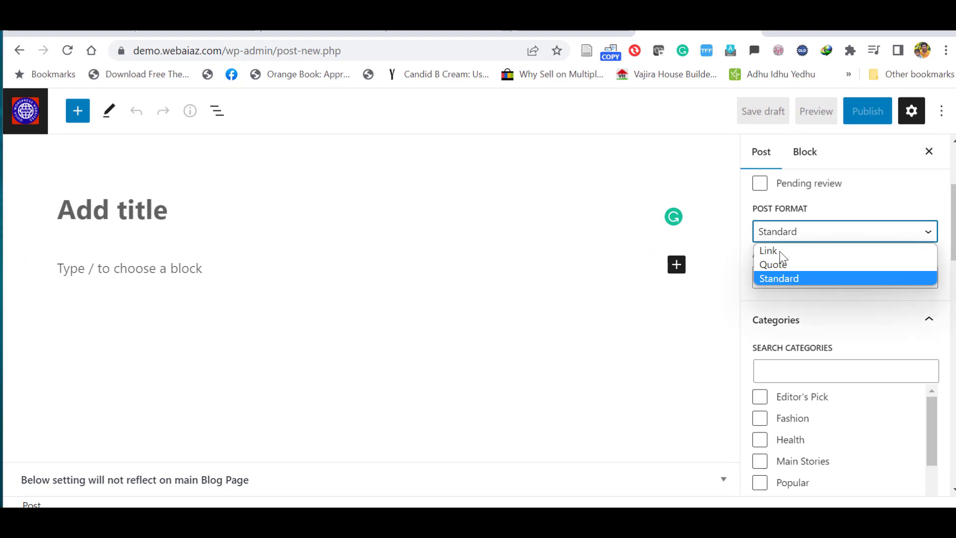
left_click(797, 278)
scroll(919, 237, "down", 1)
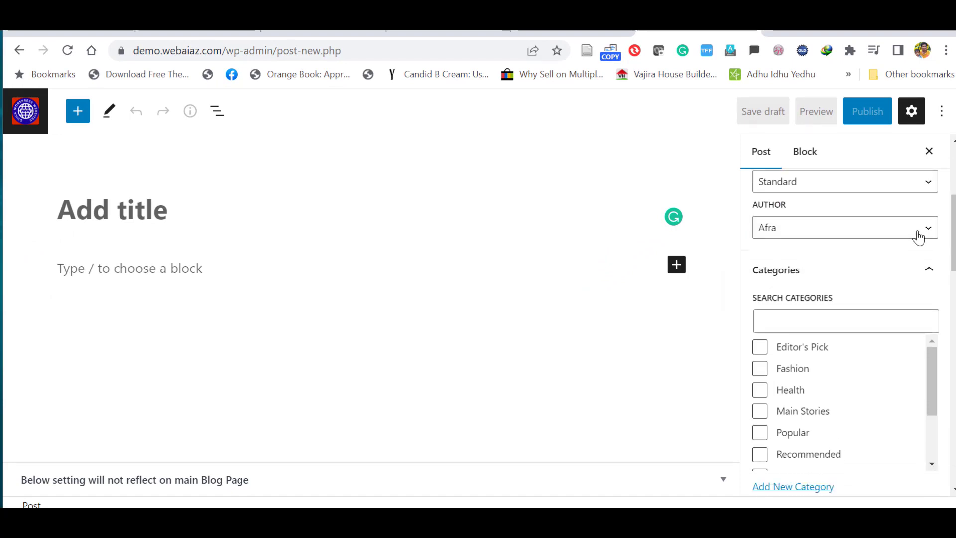
left_click(921, 232)
left_click(921, 230)
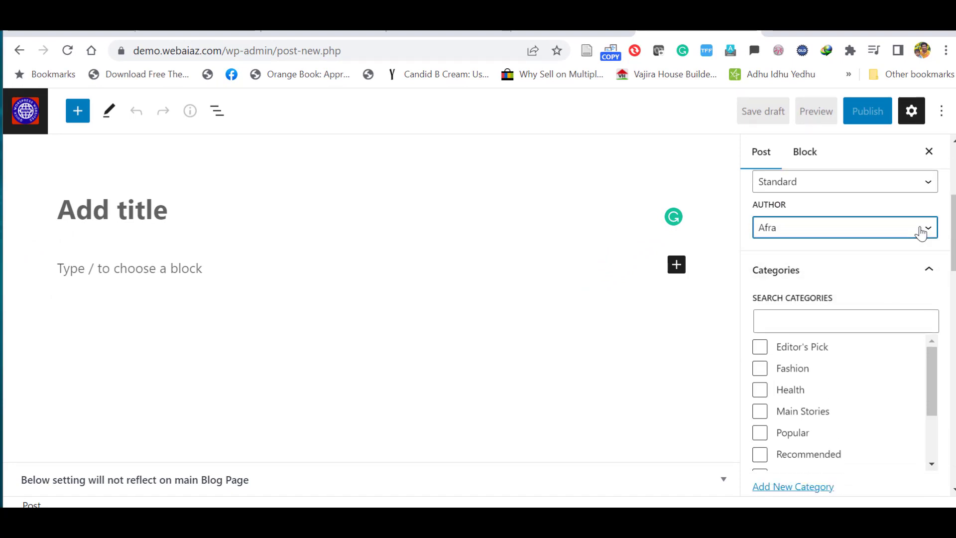
- Examine the post's categories, tags, featured image, excerpt, discussion and WP Rocket options
scroll(831, 231, "down", 2)
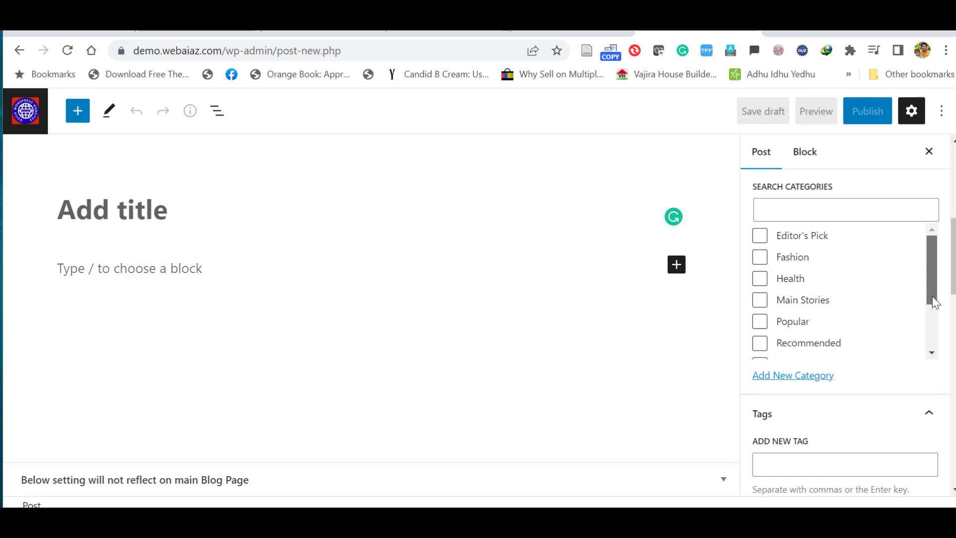
scroll(932, 299, "down", 2)
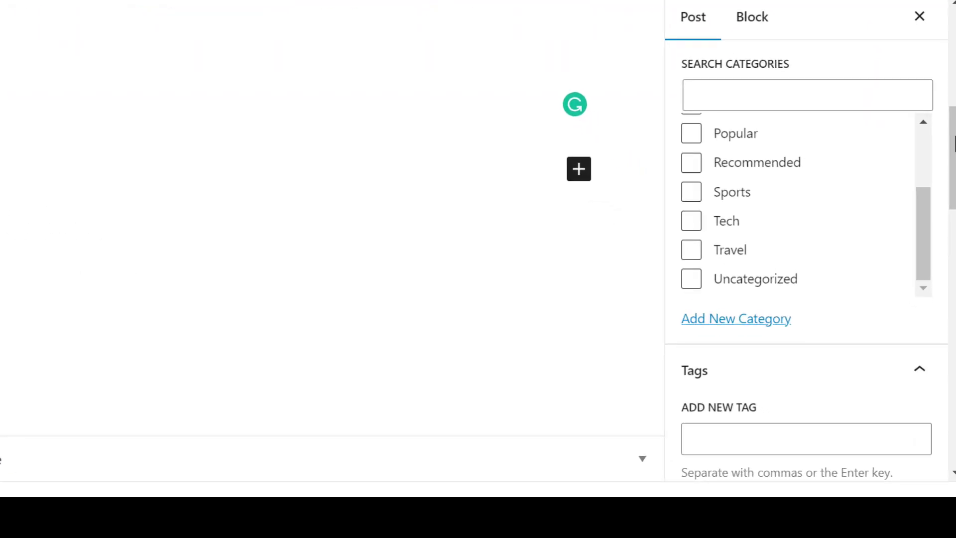
scroll(955, 144, "down", 3)
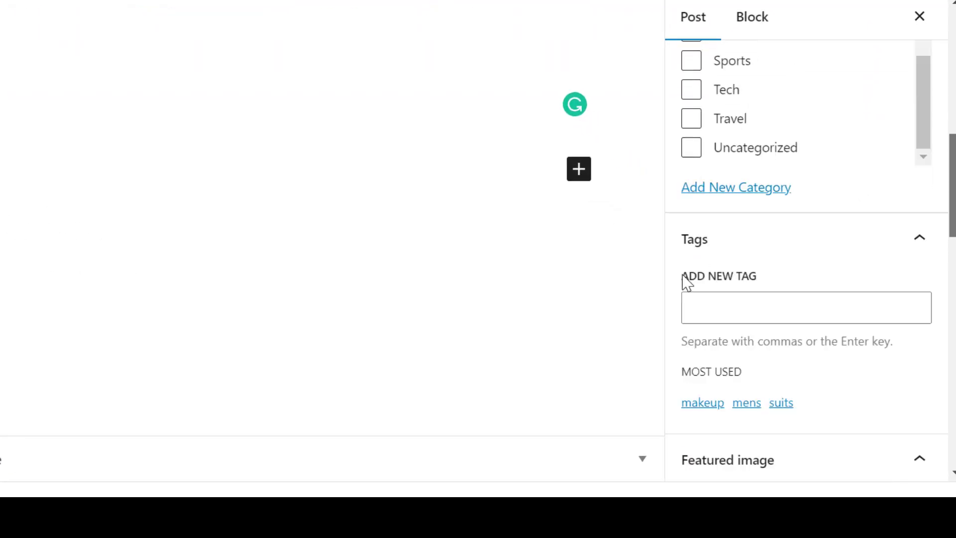
scroll(807, 259, "down", 8)
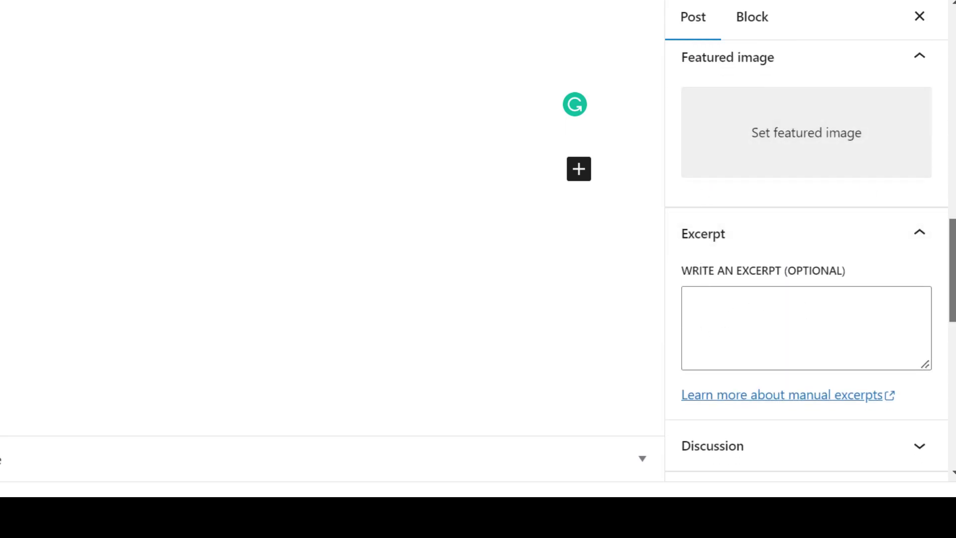
scroll(952, 274, "down", 2)
scroll(943, 233, "down", 5)
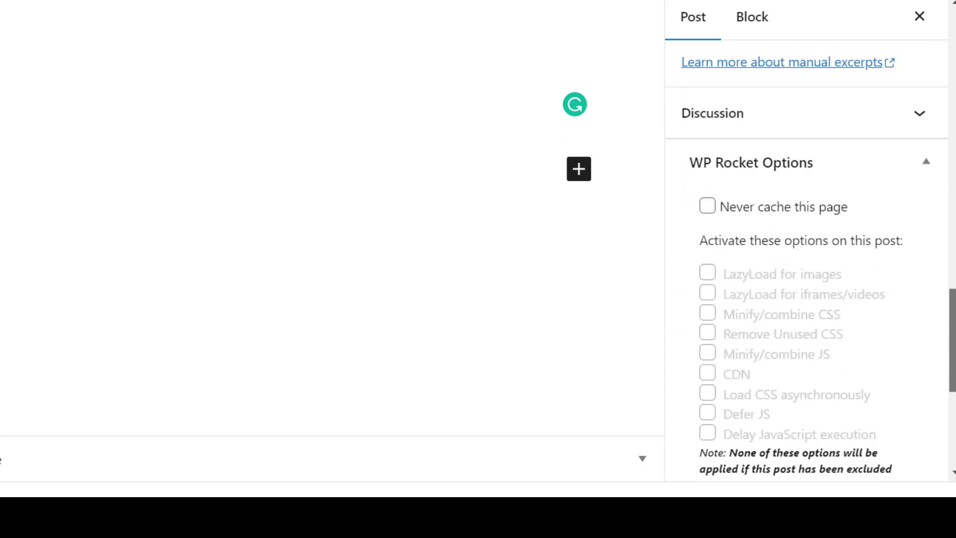
scroll(943, 233, "up", 2)
scroll(943, 233, "up", 7)
scroll(943, 233, "down", 2)
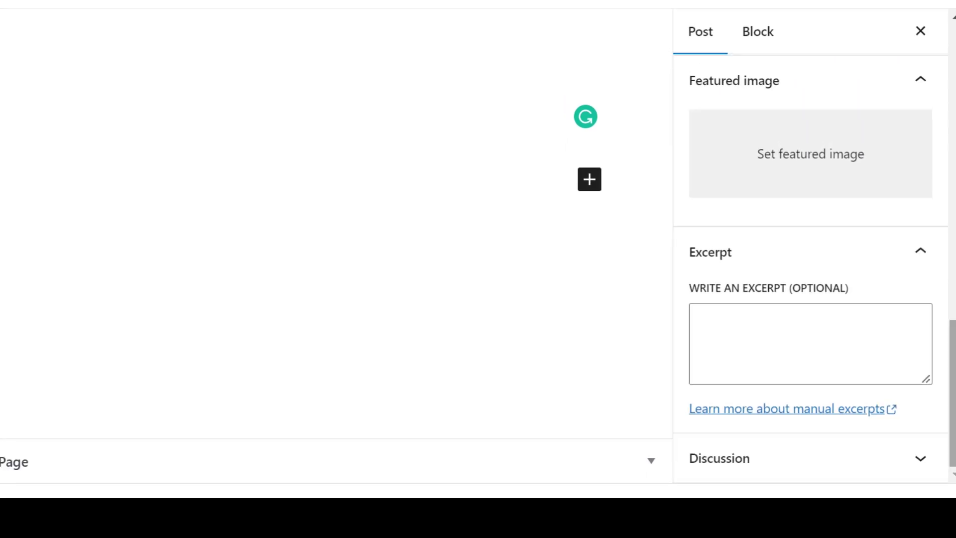
scroll(811, 299, "up", 5)
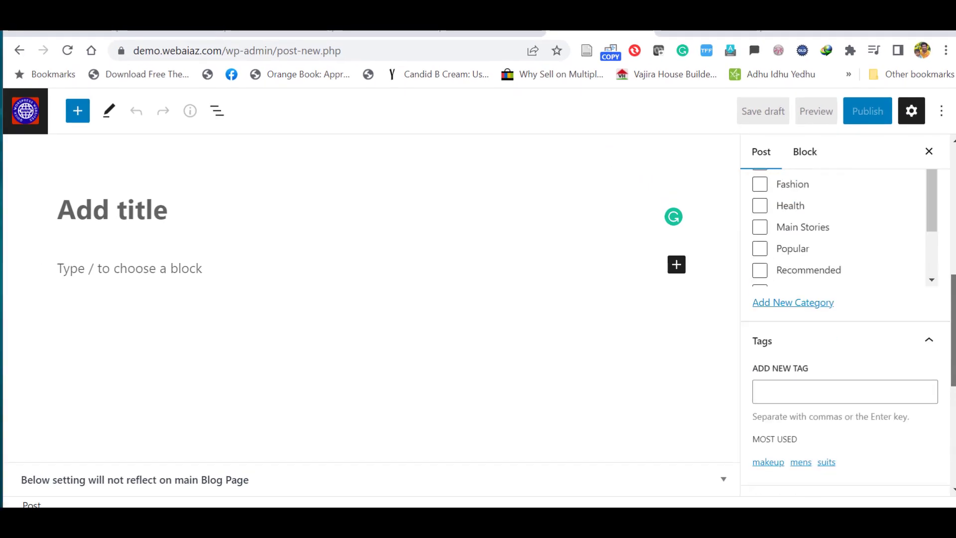
- Title the post "20 Best Places to Visit in India" and add the introductory paragraph beginning "Deeply traditional yet endlessly surprising"
left_click(102, 211)
type("20 Best Places to Visit in India")
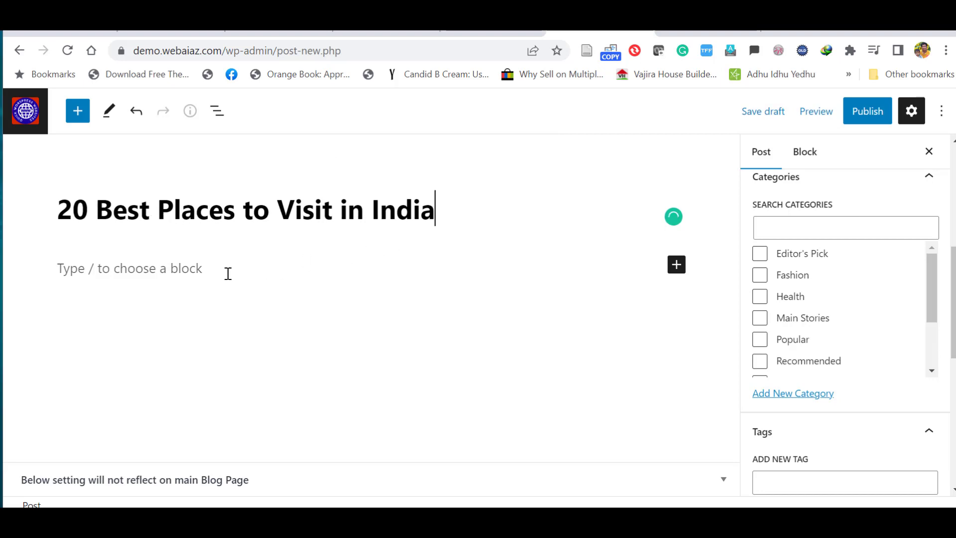
left_click(67, 272)
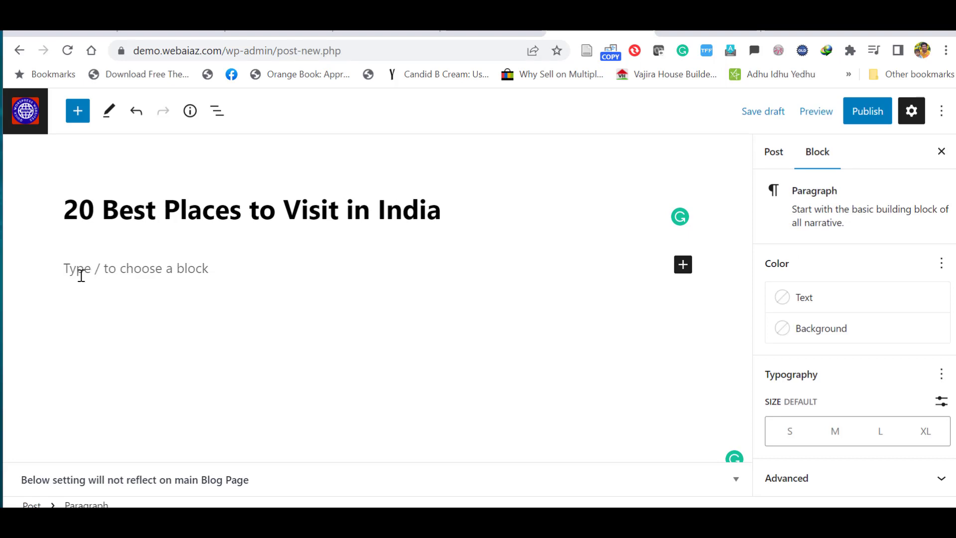
type("Deeply traditional yet endlessly surprising, India is one of those destinations that ends up on every traveler's bucket list at some point. They might dream of going to Agra to see the Taj Mahal in all its glory, or exploring the royal palaces scattered throughout Rajasthan. Others find themselves attracted to the jaw-dropping landscapes in Darjeeling and Rishikesh, or the postcard-perfect beaches in Goa.")
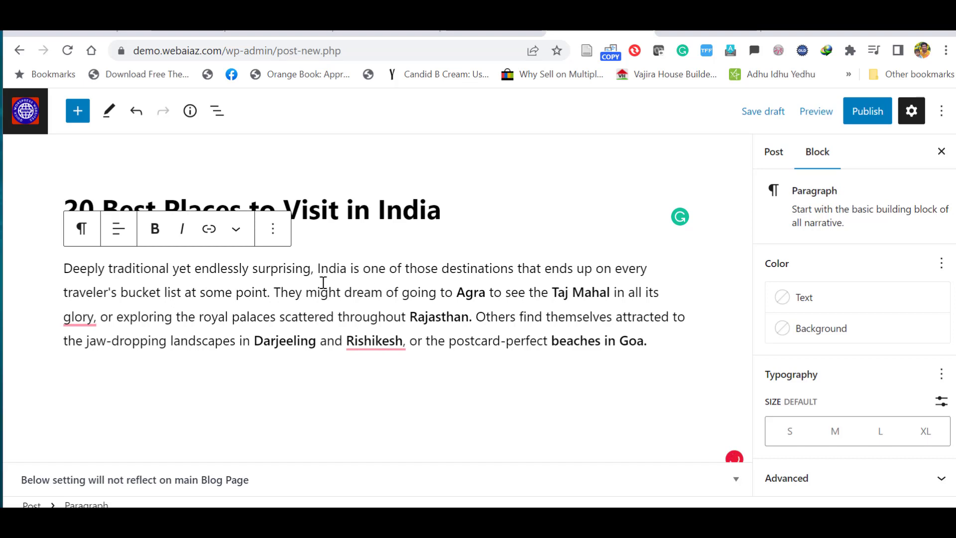
- Select "Taj Mahal" in the introductory paragraph to check its bold formatting
left_click(306, 277)
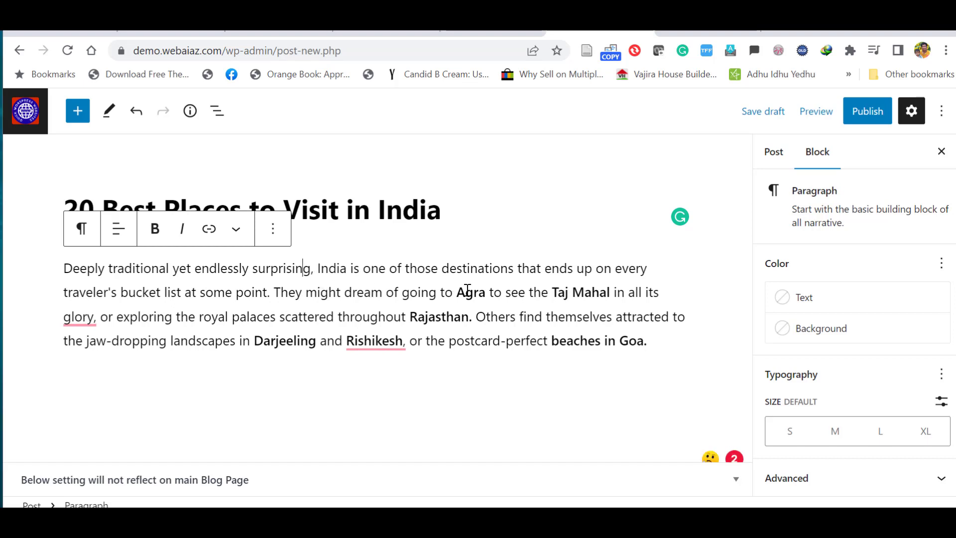
double_click(491, 293)
double_click(563, 294)
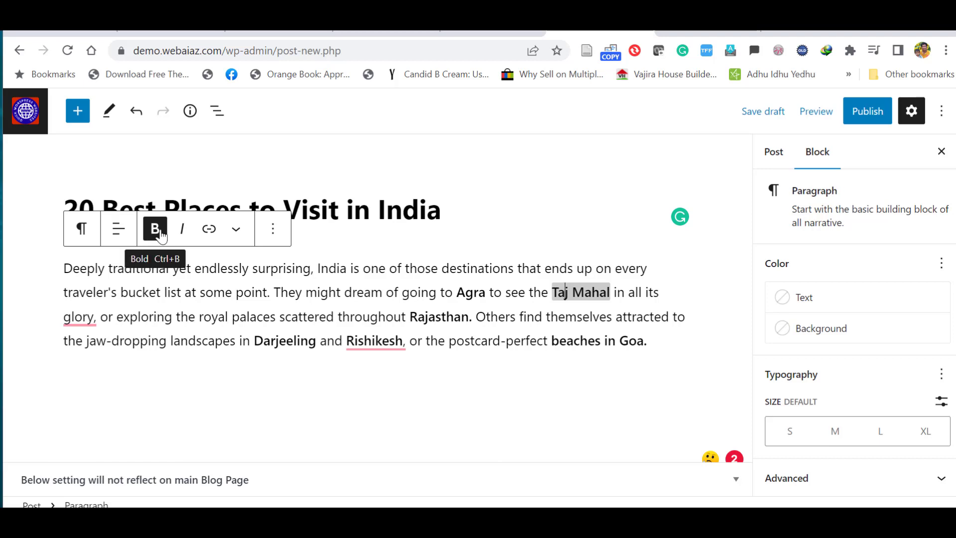
left_click_drag(259, 342, 403, 343)
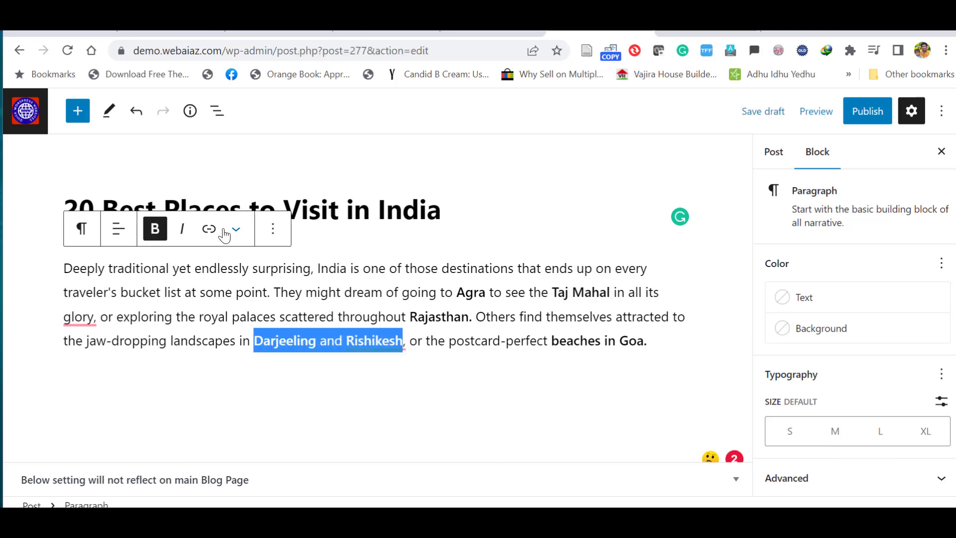
left_click(182, 231)
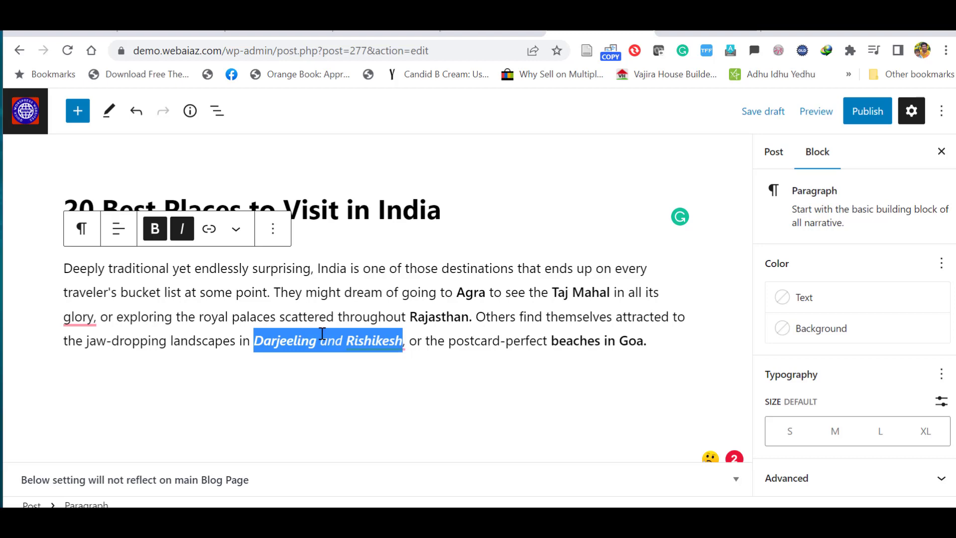
left_click(208, 230)
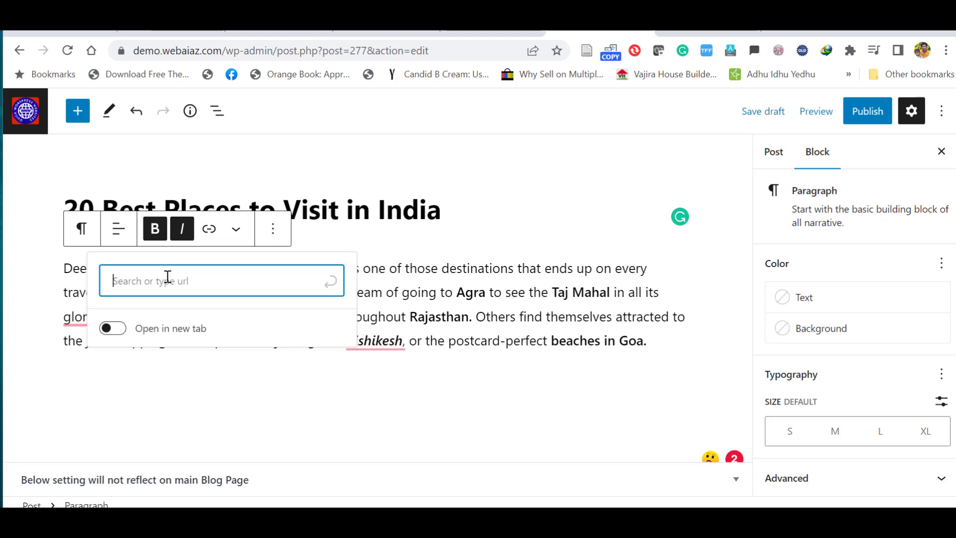
type("https://www.planetware.com/india/best-places-to-visit-in-india-ind-1-26.htm")
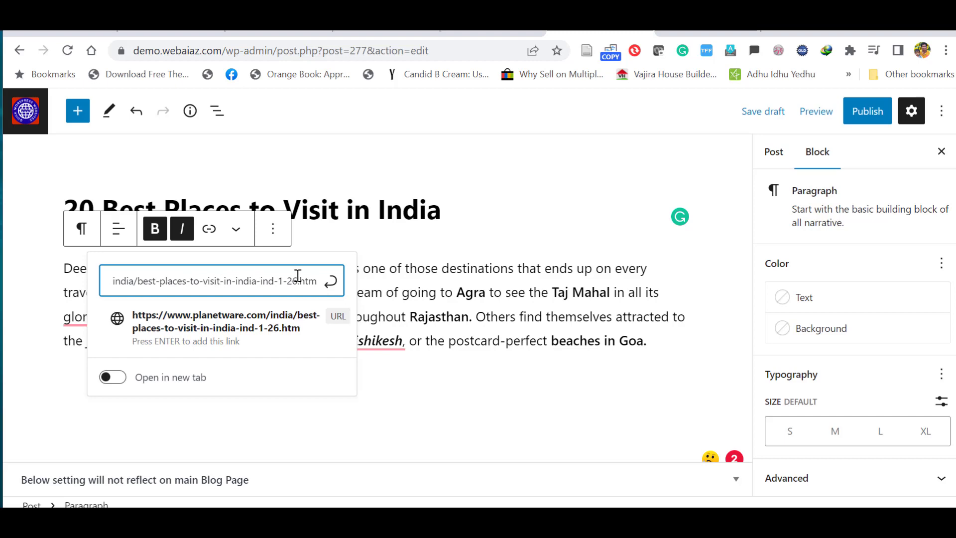
left_click(121, 382)
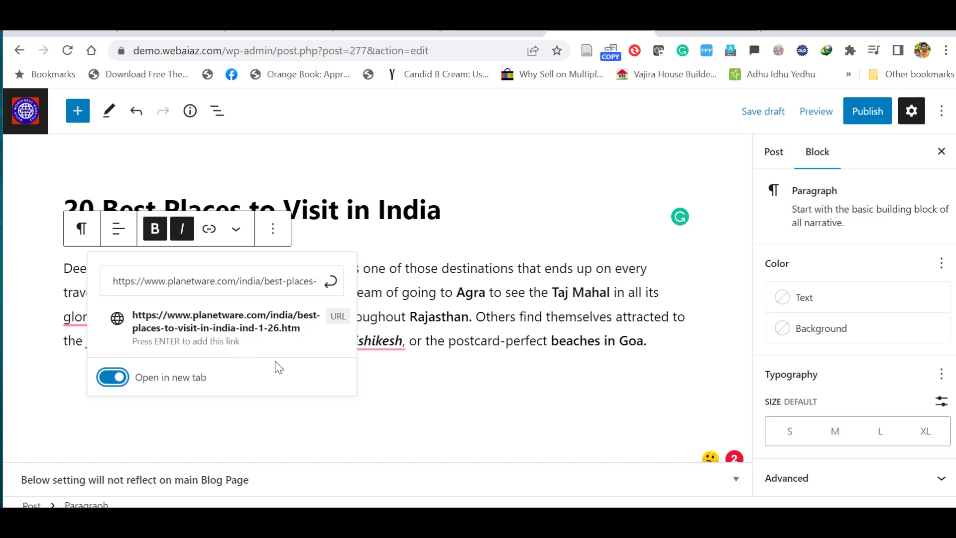
left_click(331, 281)
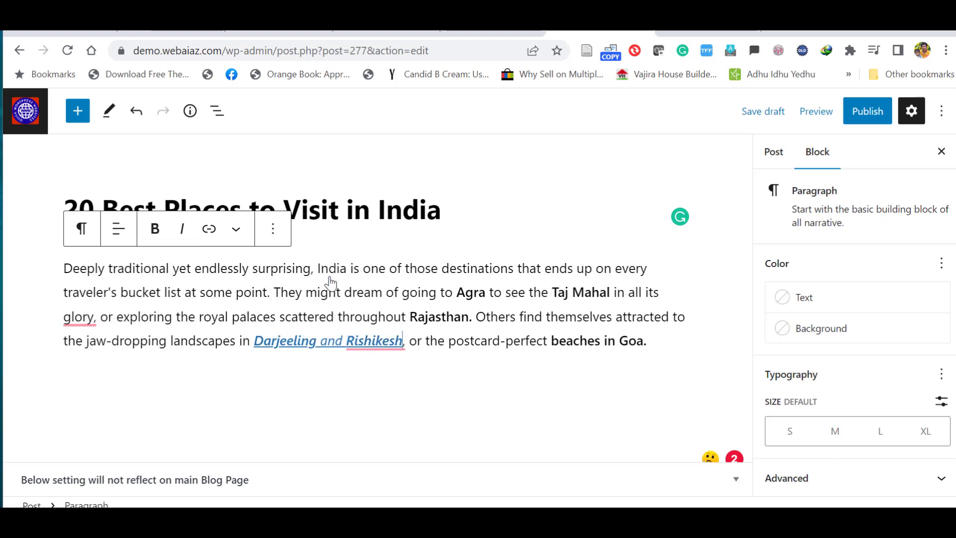
left_click(330, 342)
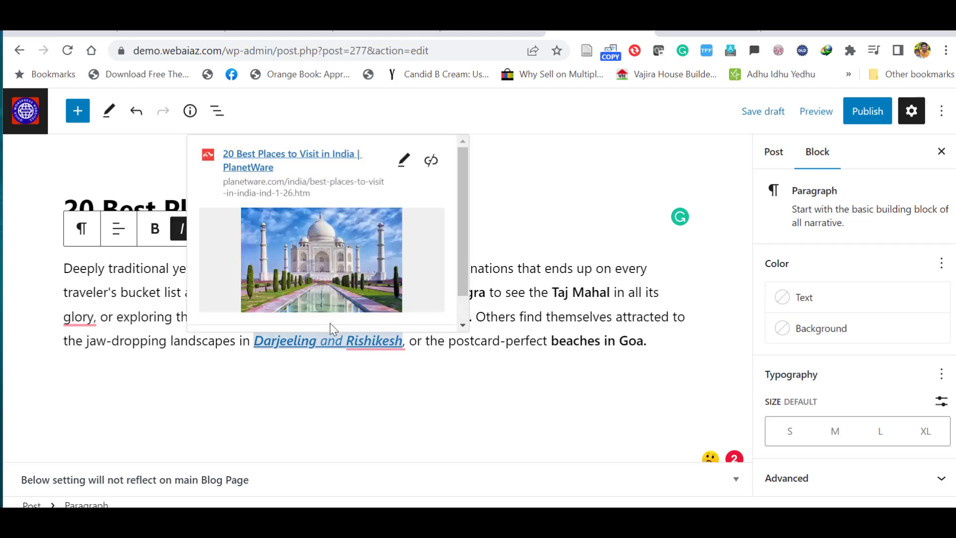
left_click(315, 259)
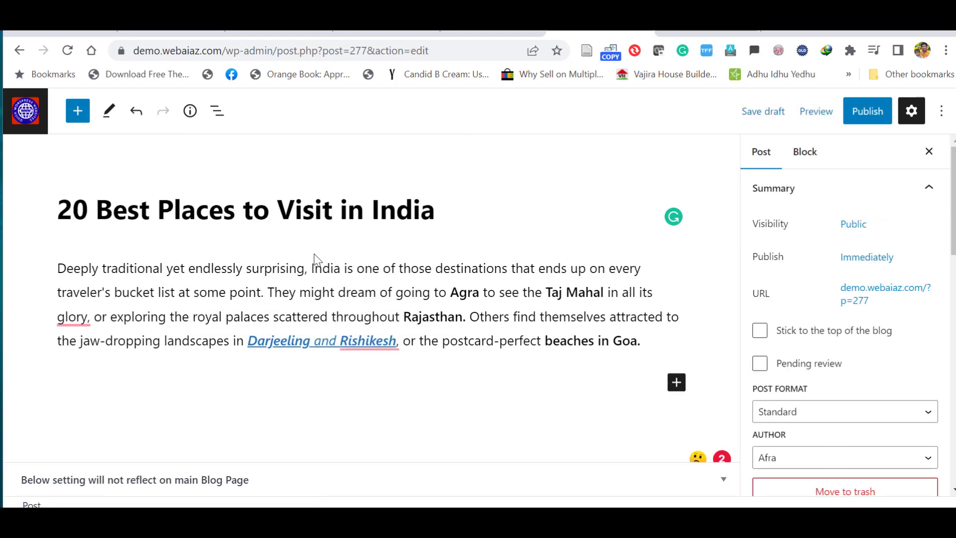
left_click_drag(81, 264, 556, 397)
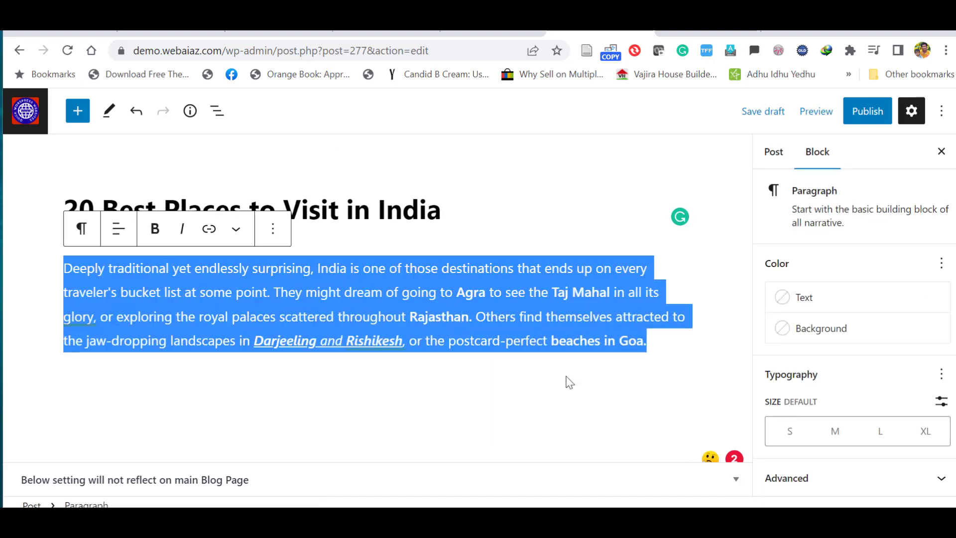
left_click(680, 341)
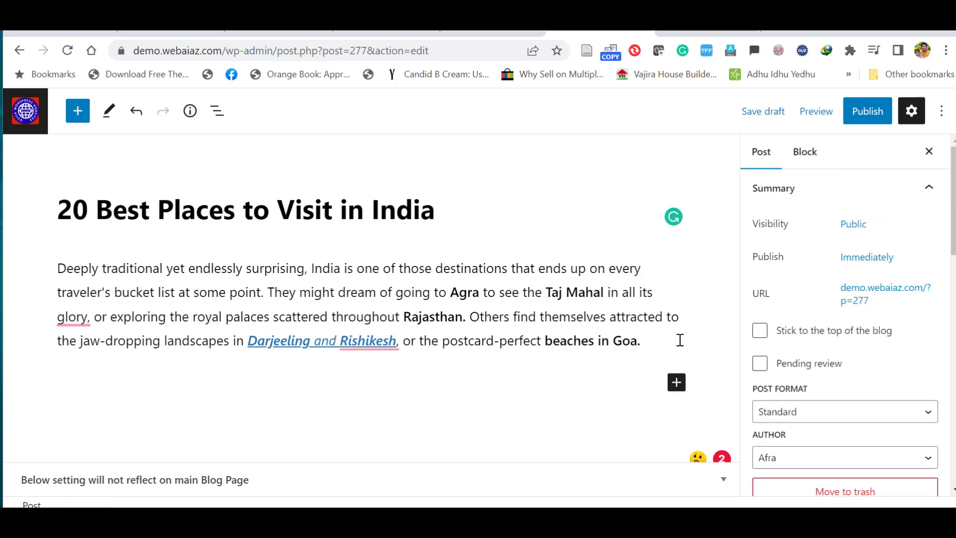
- Browse the full library of available blocks, including the text, media, design and embed categories
left_click(676, 383)
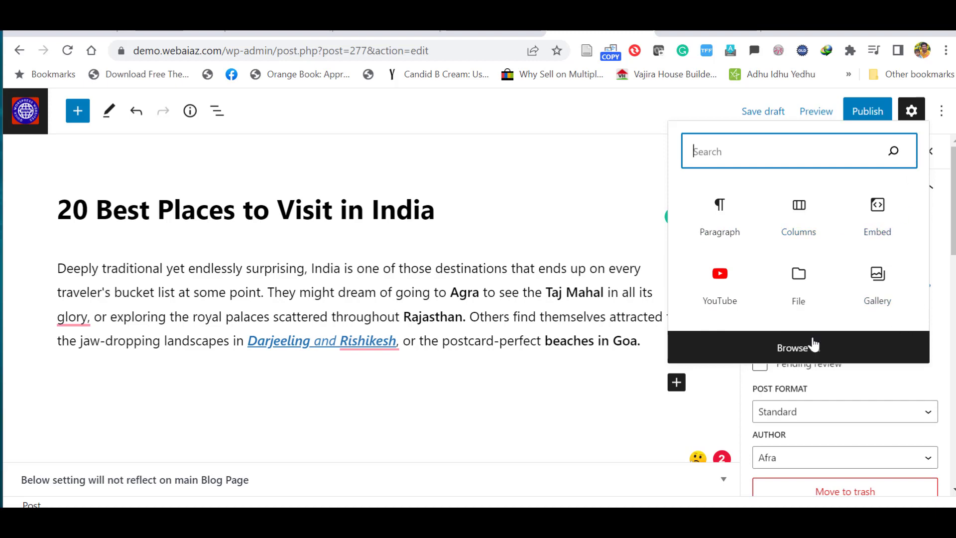
left_click(800, 348)
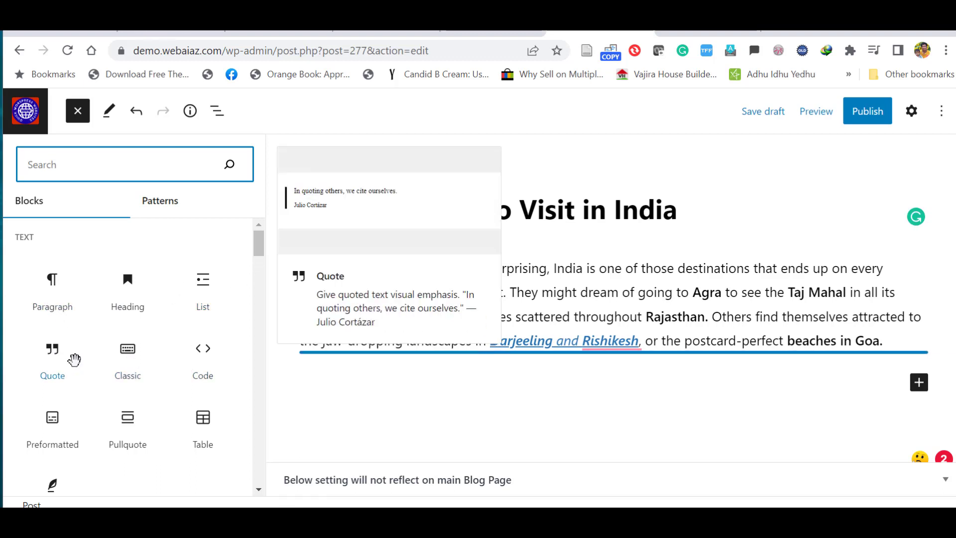
left_click_drag(258, 244, 263, 283)
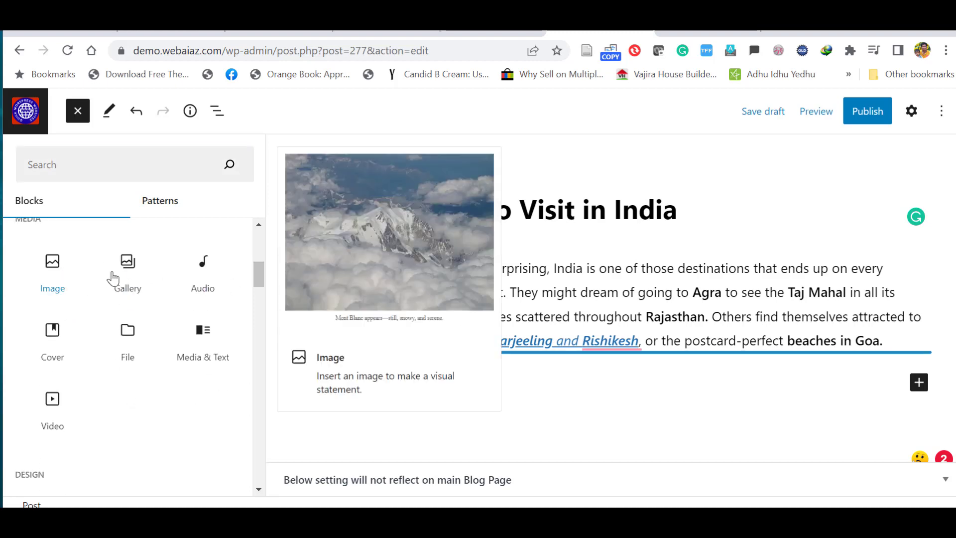
left_click_drag(257, 274, 256, 294)
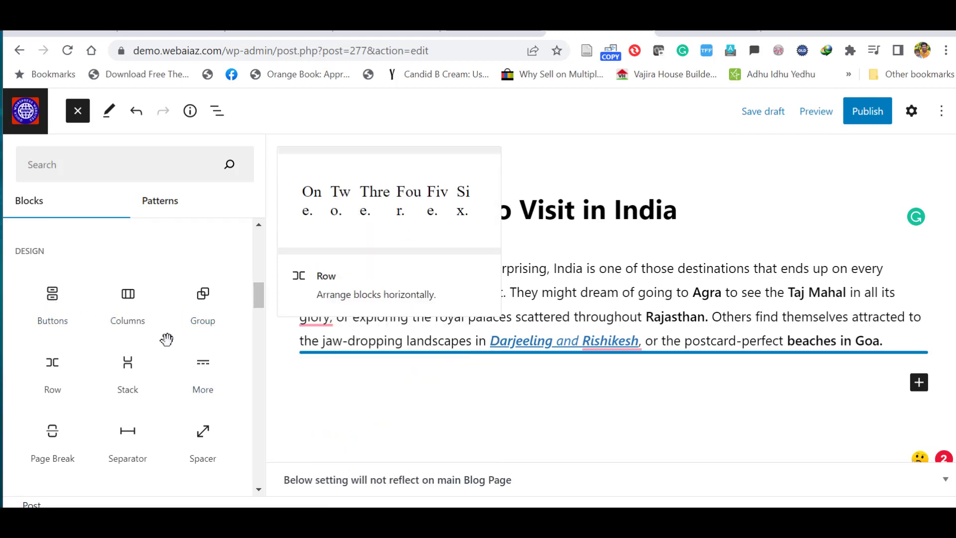
left_click_drag(259, 298, 259, 414)
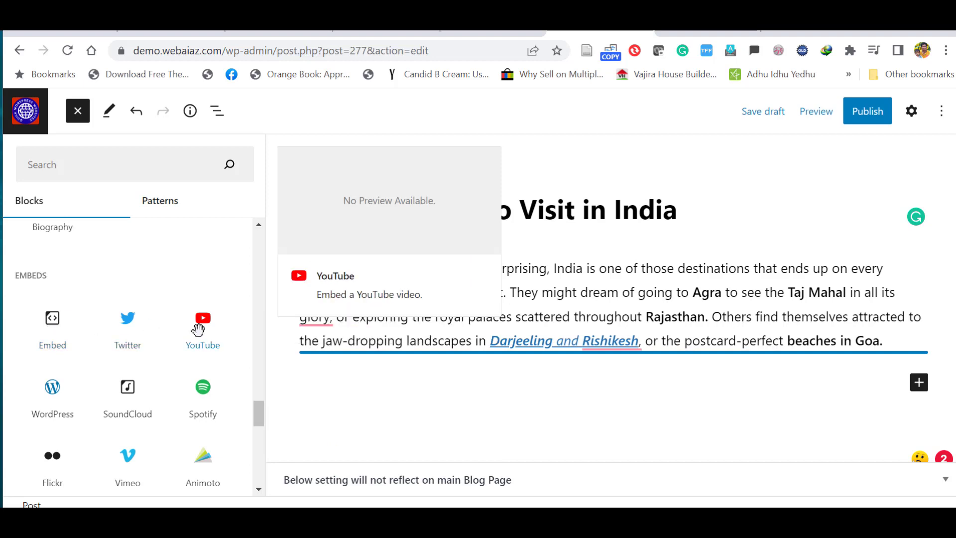
left_click_drag(258, 420, 246, 487)
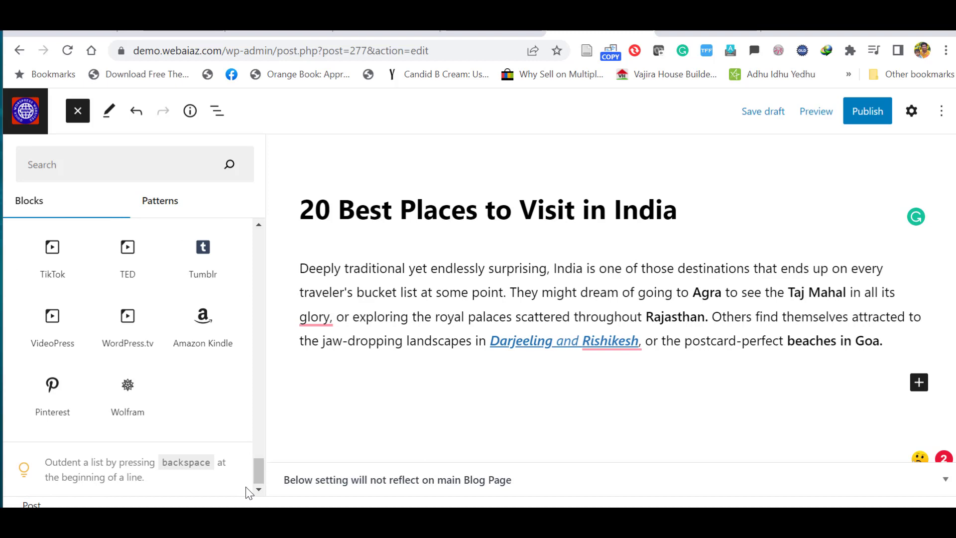
left_click(332, 422)
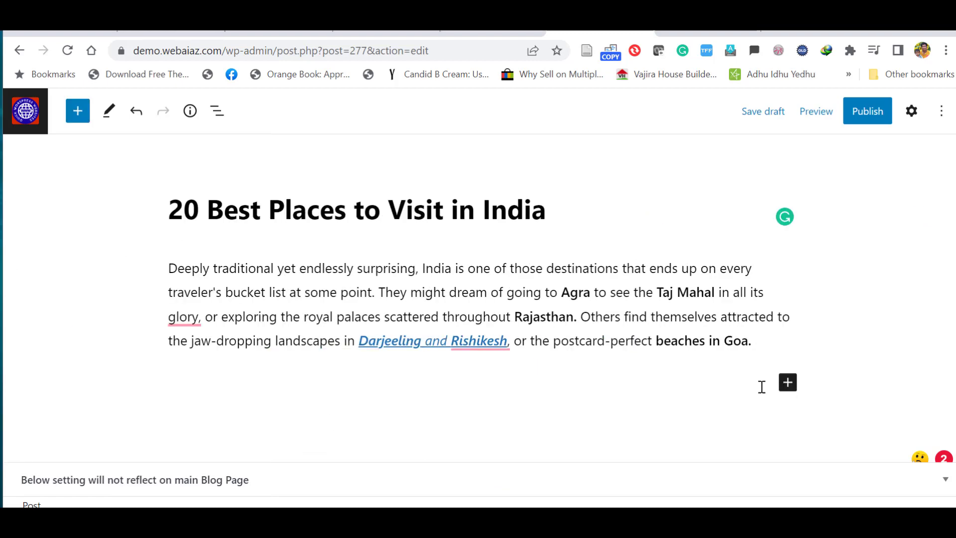
- Add two paragraphs below the introduction, beginning "There's also India's big cities" and "Whether you're going on an epic backpacking trip"
left_click(787, 385)
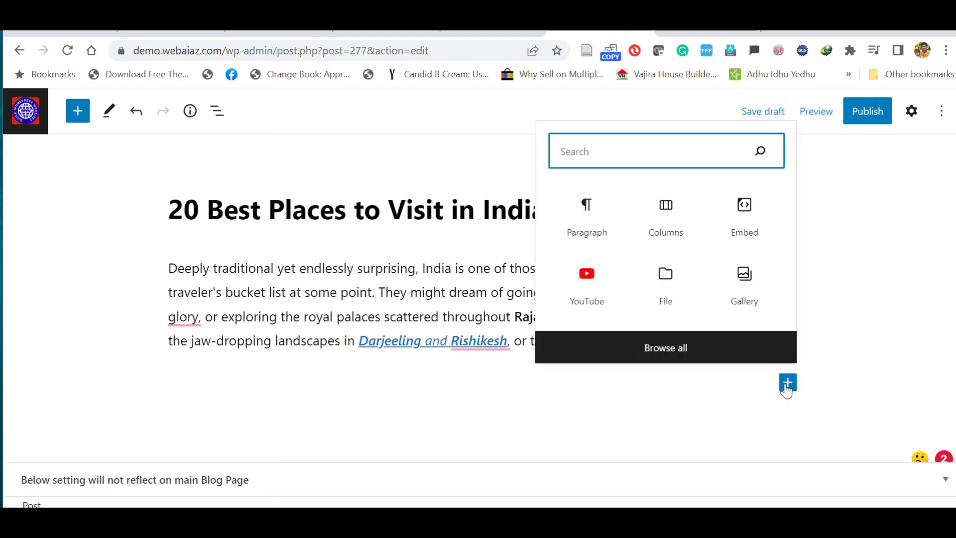
left_click(591, 217)
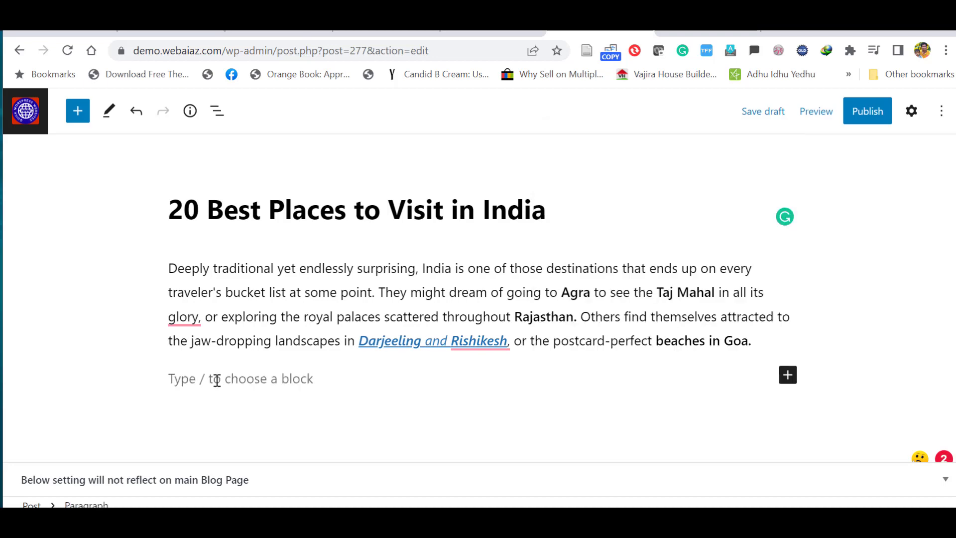
type("There's also India's big cities–New Delhi, Mumbai, and Kolkata–each of which has its own distinctive personality. It's impossible to get bored exploring the temples, markets, and colorful streets of India's biggest urban centers. The hardest part of traveling to India is figuring out exactly what to see on your journey. Whether you're going on an epic backpacking trip or a luxe vacation, plan your adventure with this list of the best places to visit in India.")
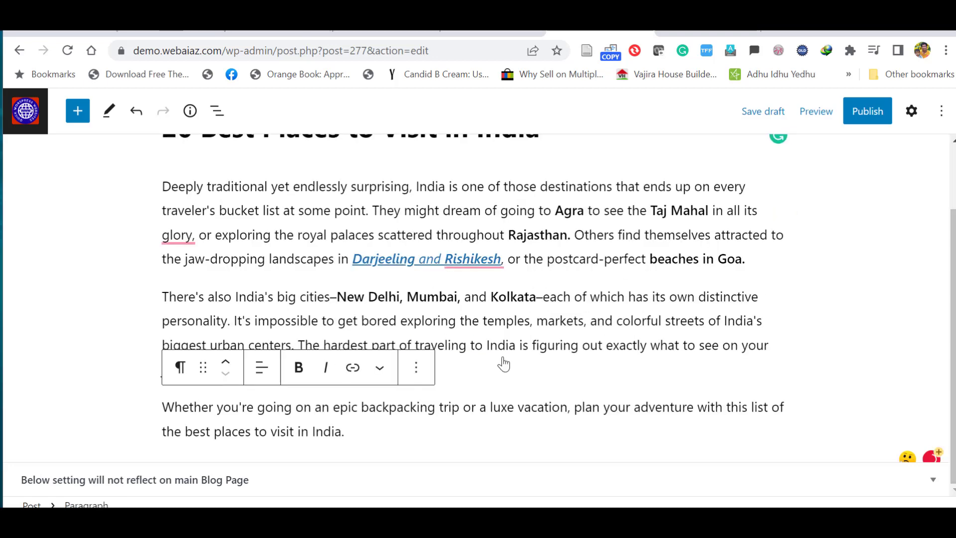
left_click(613, 344)
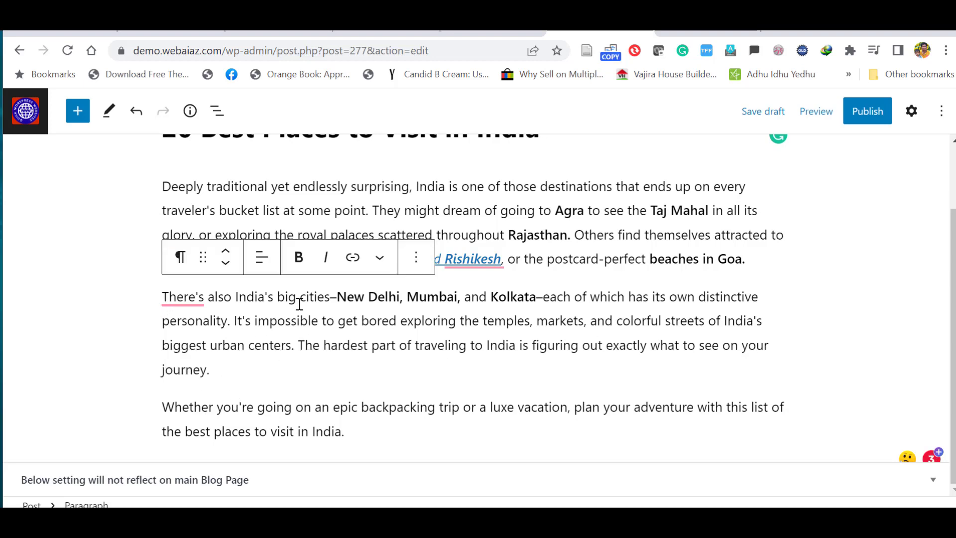
right_click(951, 346)
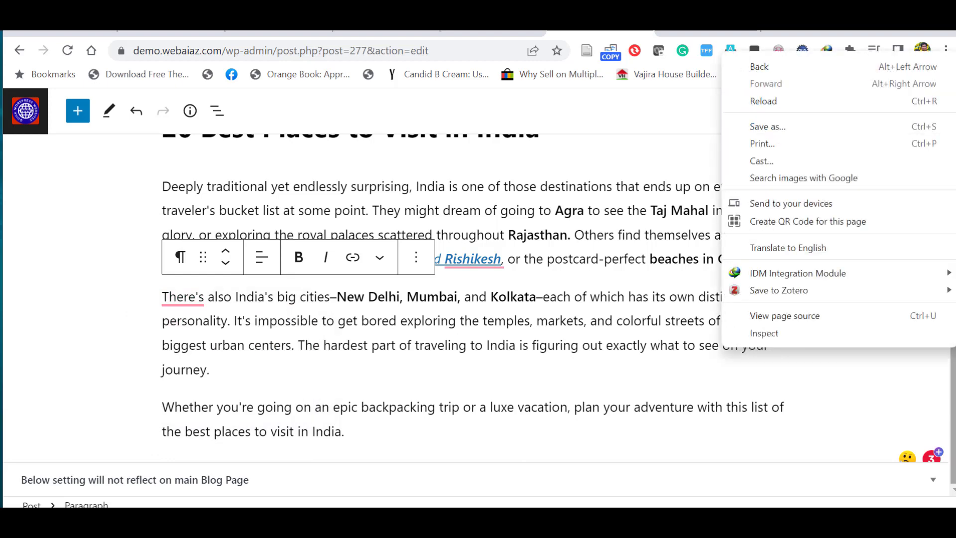
left_click(894, 424)
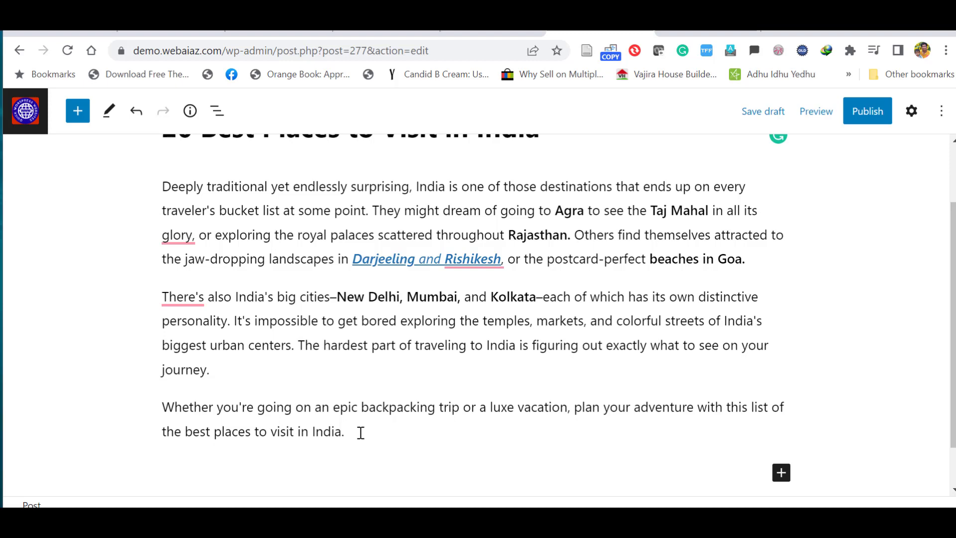
- Insert a Columns block with the 50 / 50 layout below the last paragraph
scroll(352, 403, "down", 1)
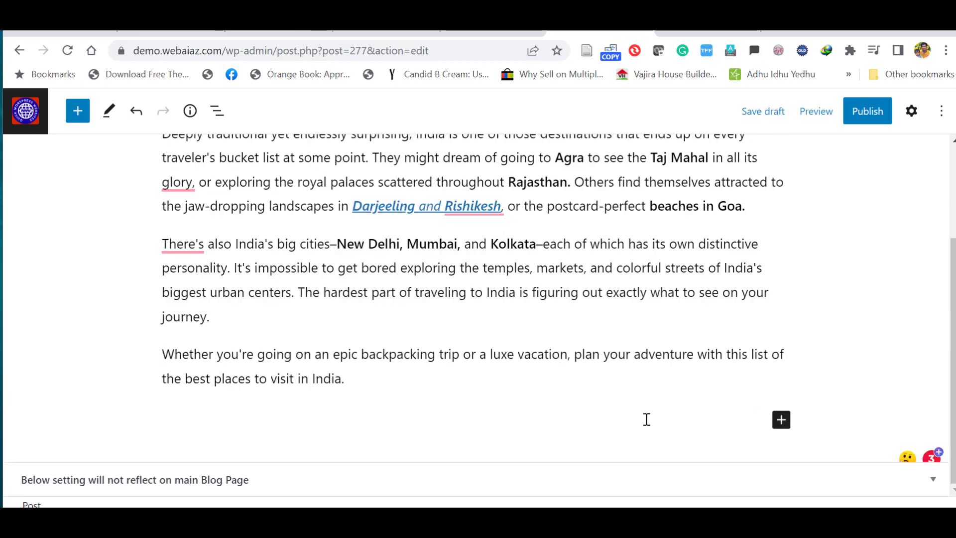
left_click(781, 421)
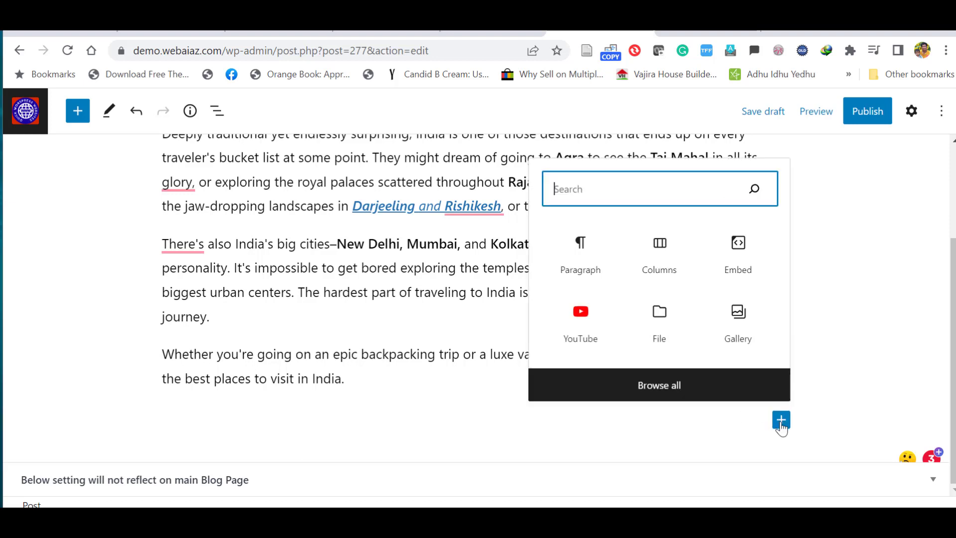
left_click(659, 246)
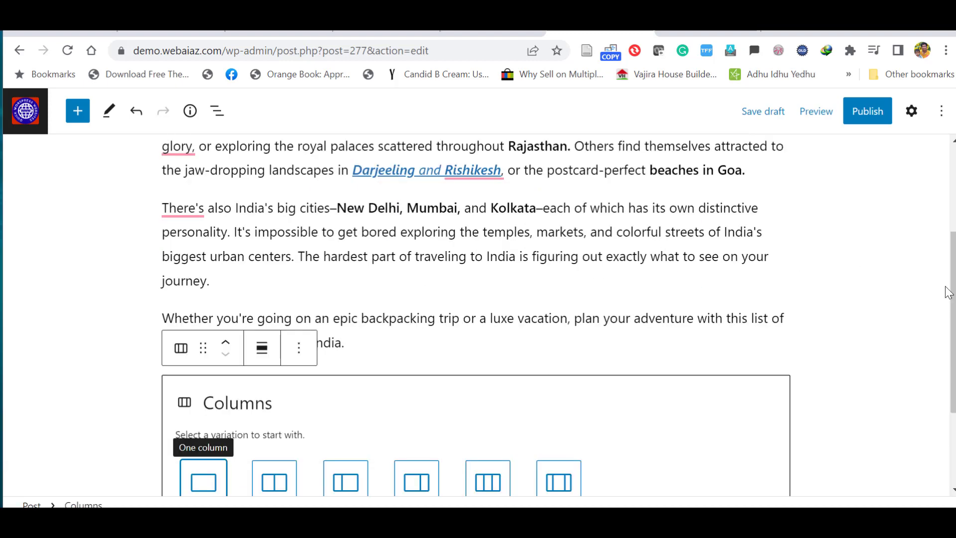
left_click_drag(952, 293, 953, 363)
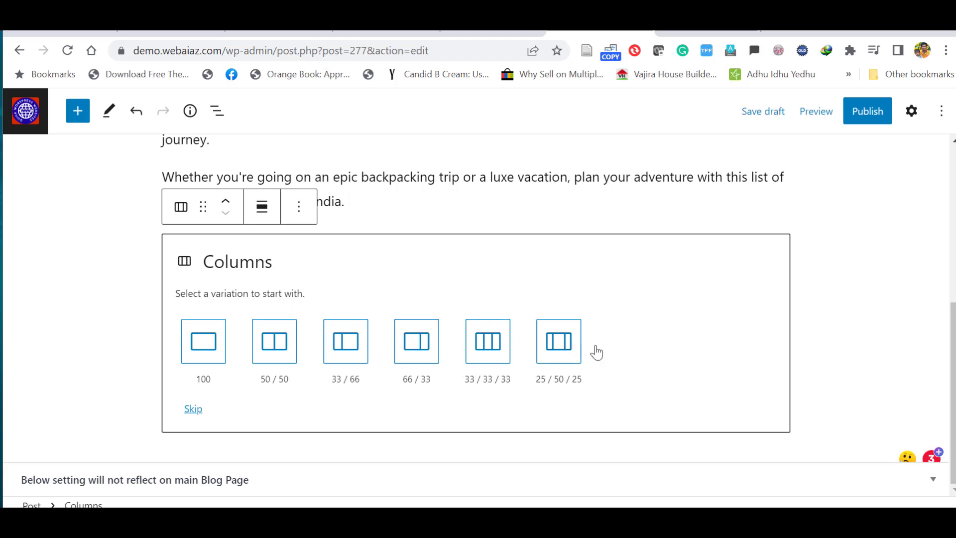
left_click(274, 343)
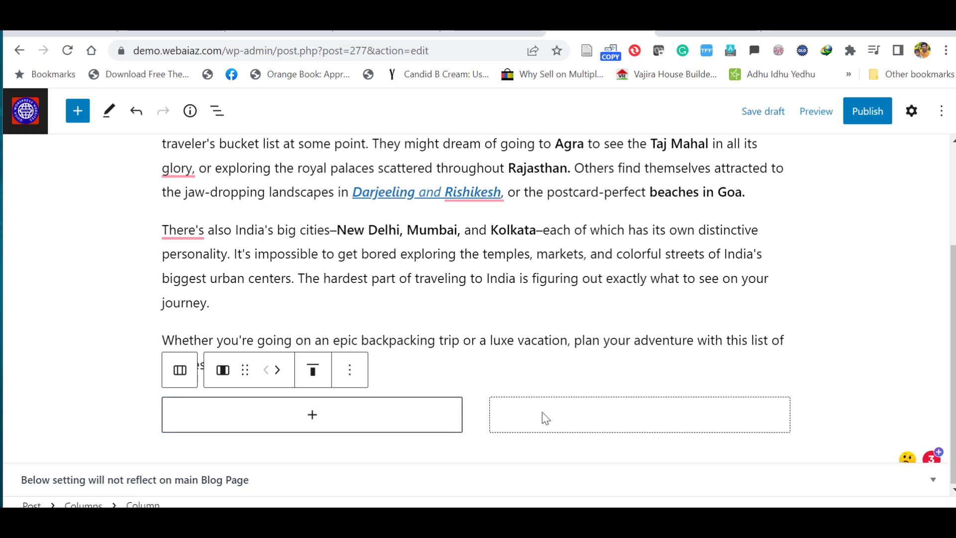
- Add an image block to the first column, upload india-best-places-to-visit-agra.jpg and widen the image slightly
left_click(313, 416)
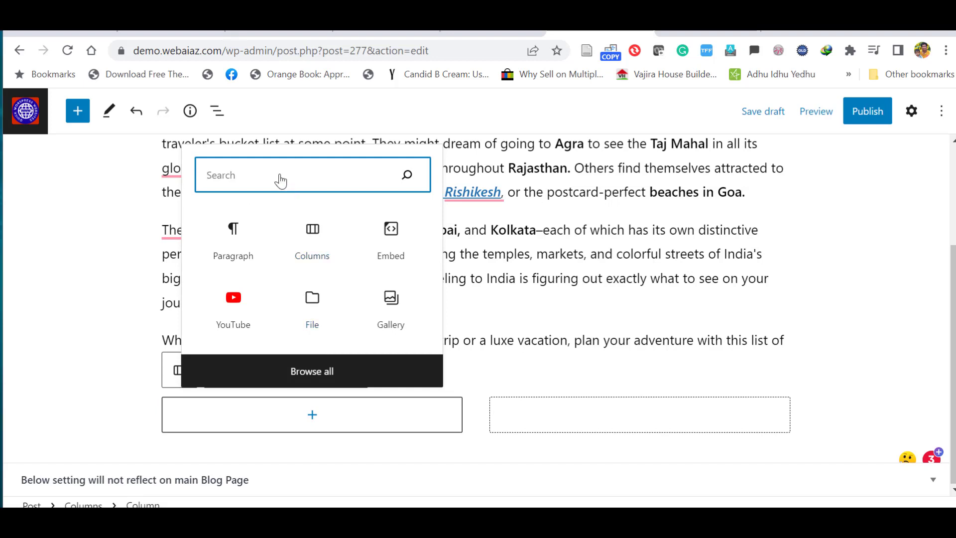
type("im")
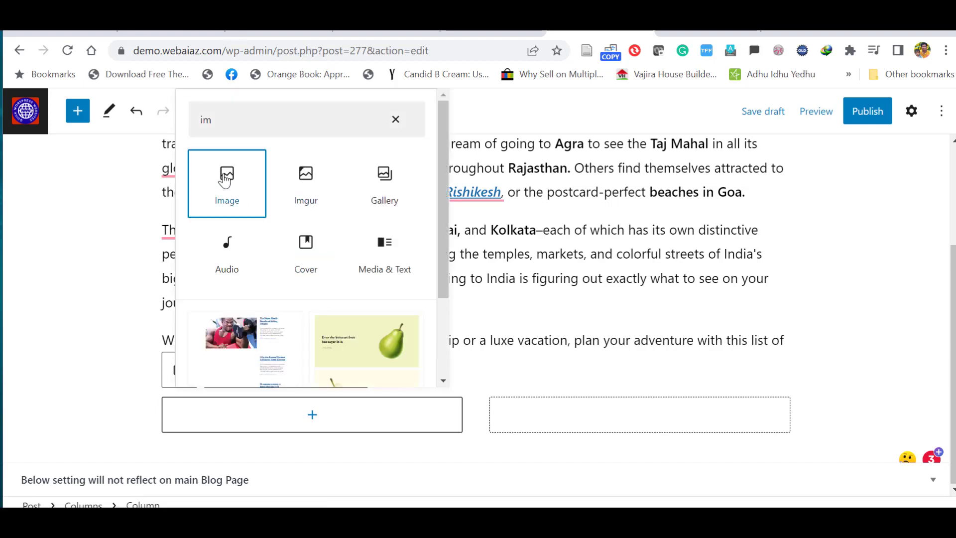
left_click(225, 179)
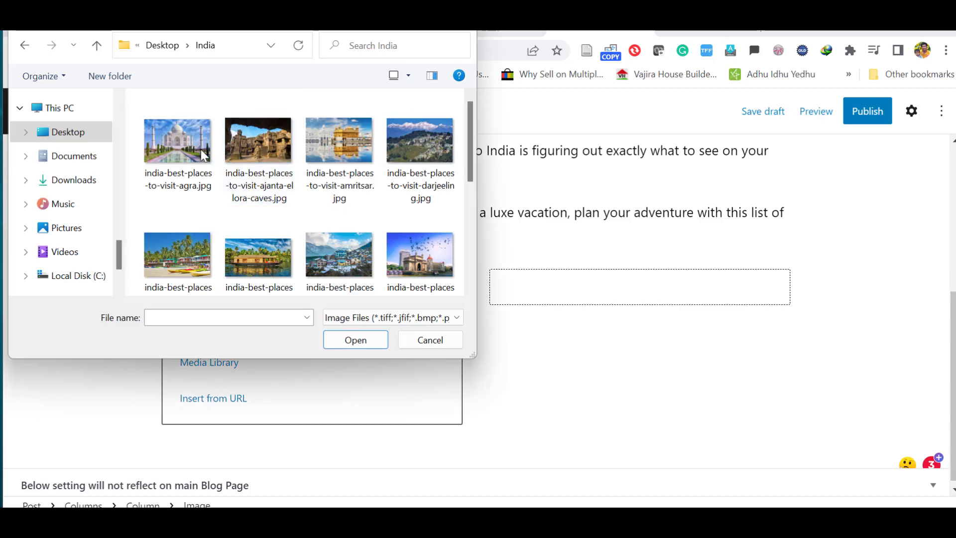
left_click(189, 149)
left_click(344, 343)
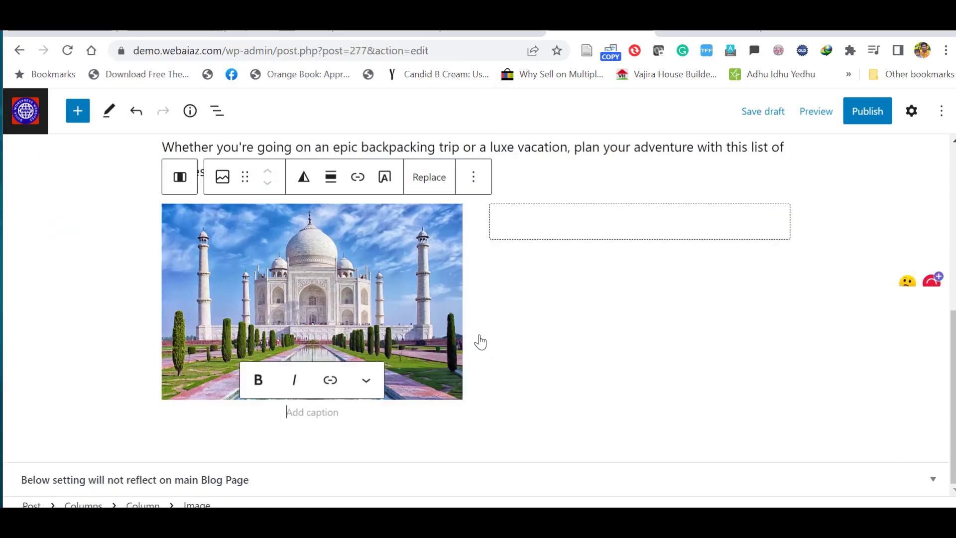
left_click_drag(464, 296, 465, 352)
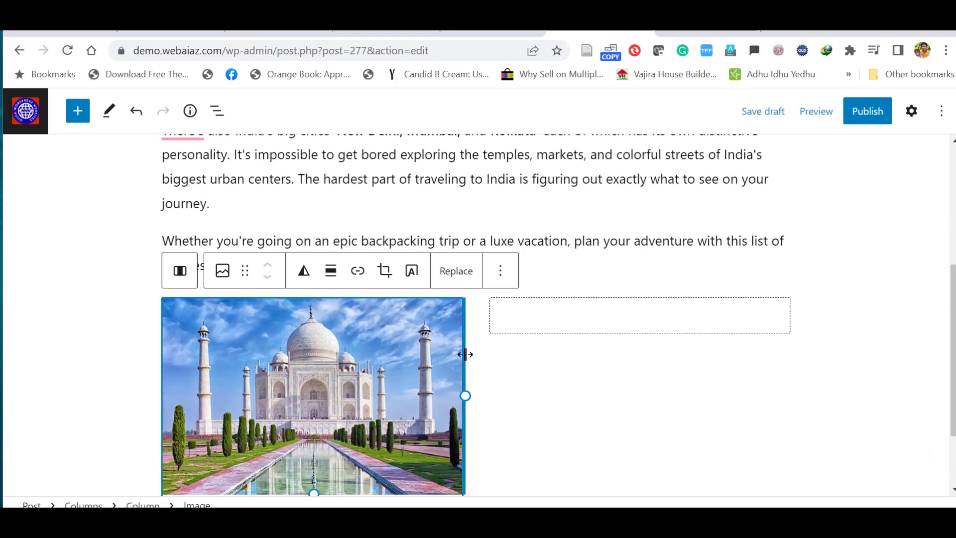
- Caption the Taj Mahal image "Thaj Mahal India" and make the caption bold
scroll(479, 299, "down", 2)
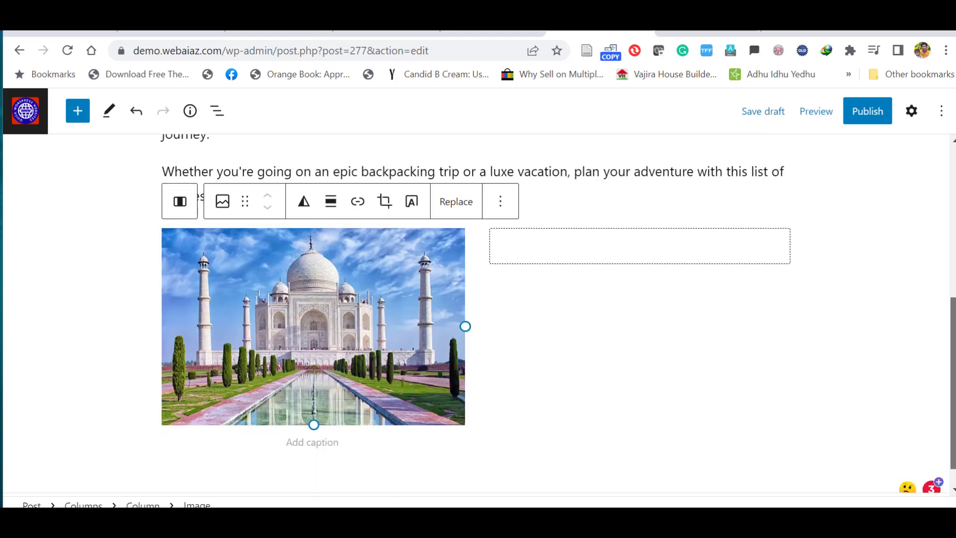
left_click(348, 411)
type("Thaj Mahal India")
triple_click(350, 408)
left_click_drag(350, 409, 261, 400)
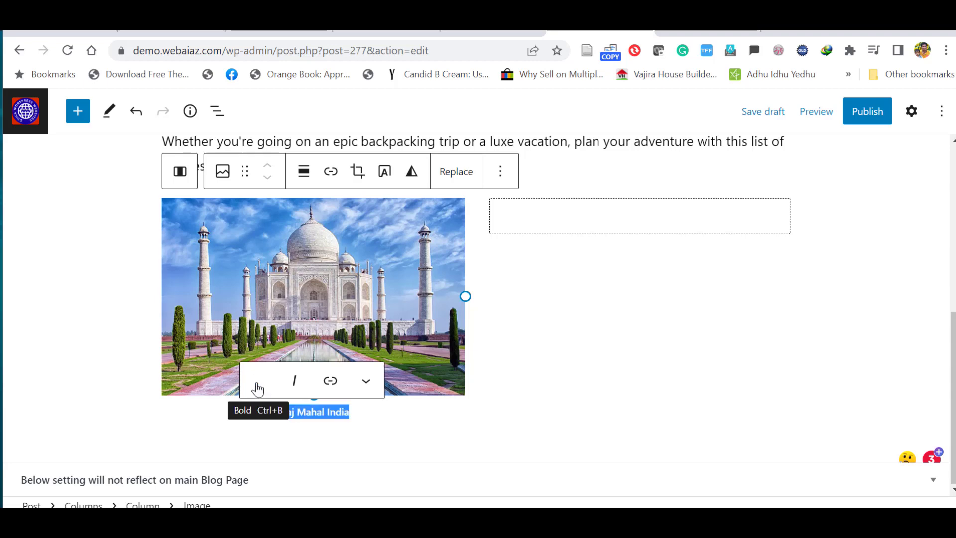
- Format the Thaj Mahal India caption as bold and italic
left_click(257, 382)
left_click(297, 384)
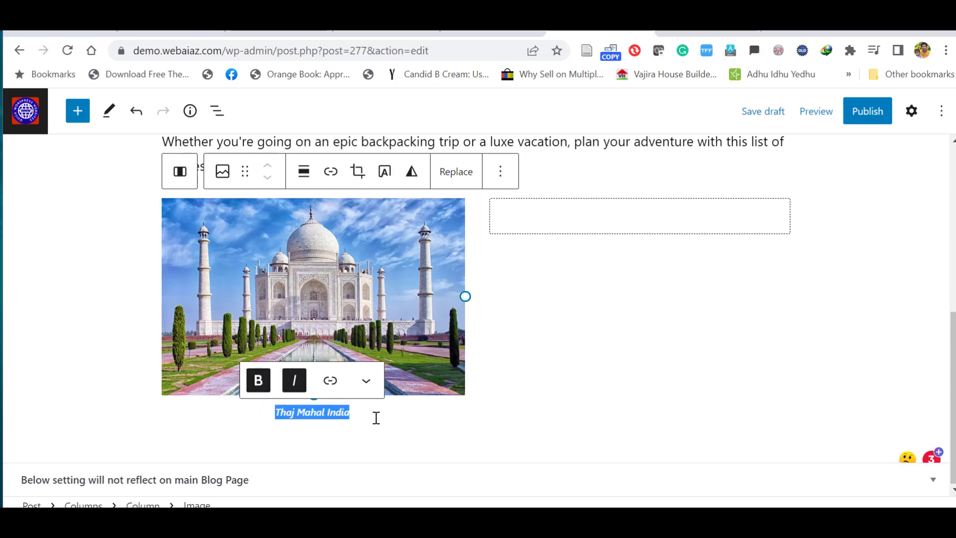
left_click(329, 384)
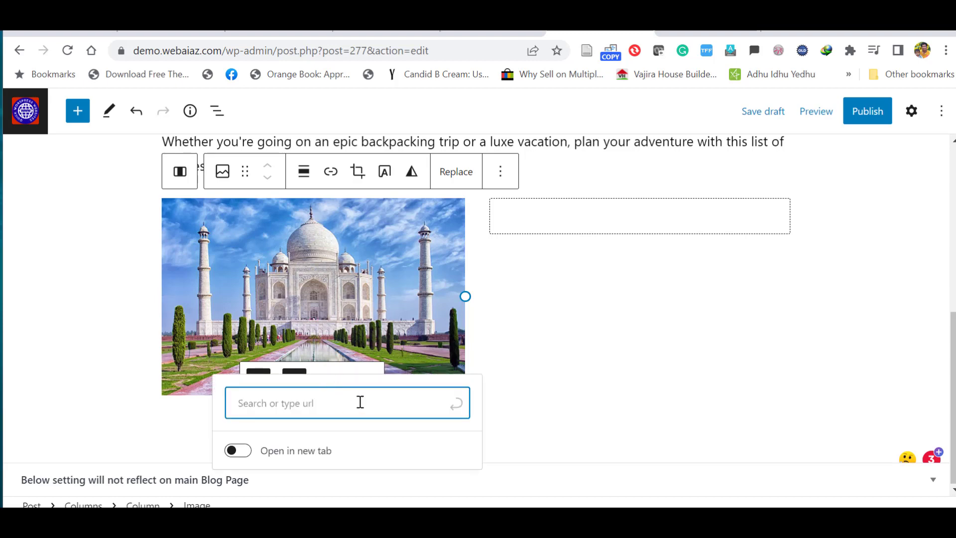
left_click(547, 376)
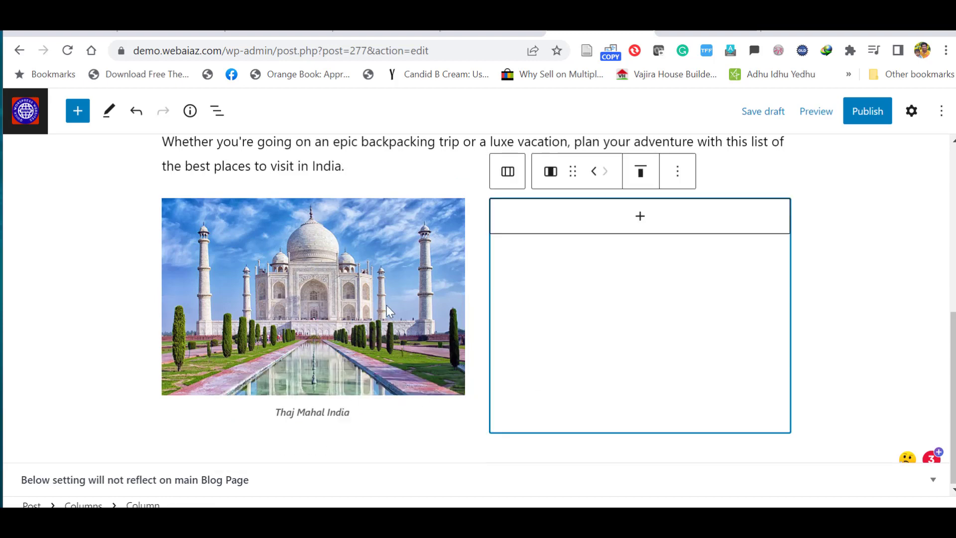
left_click(327, 295)
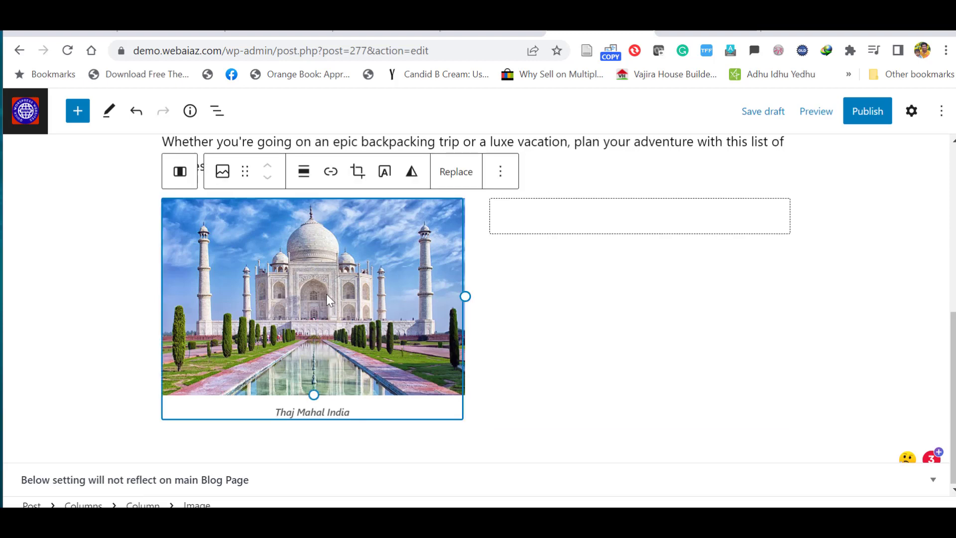
left_click(331, 172)
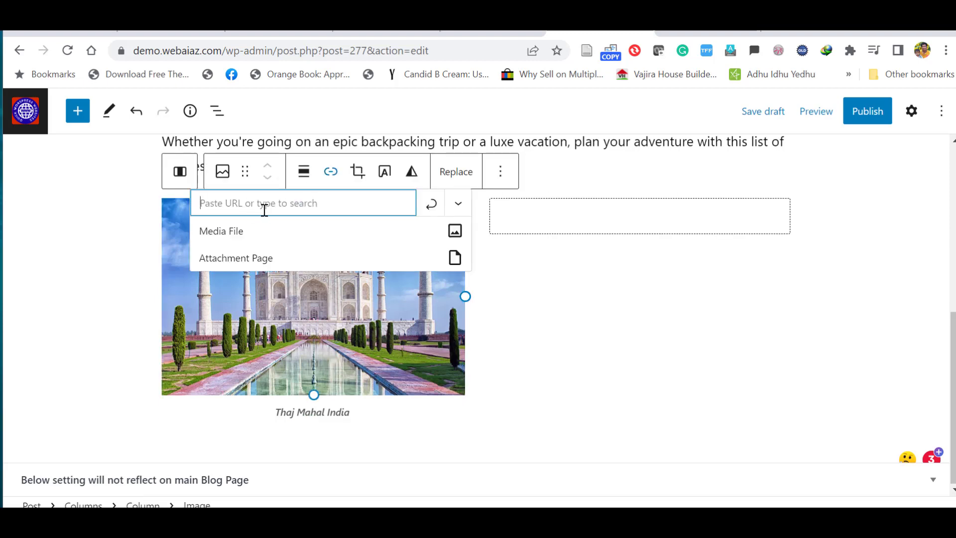
left_click(391, 312)
- Add an image block to the second column, upload the palm-lined beach photo from the India folder and caption it "Goa"
left_click(645, 220)
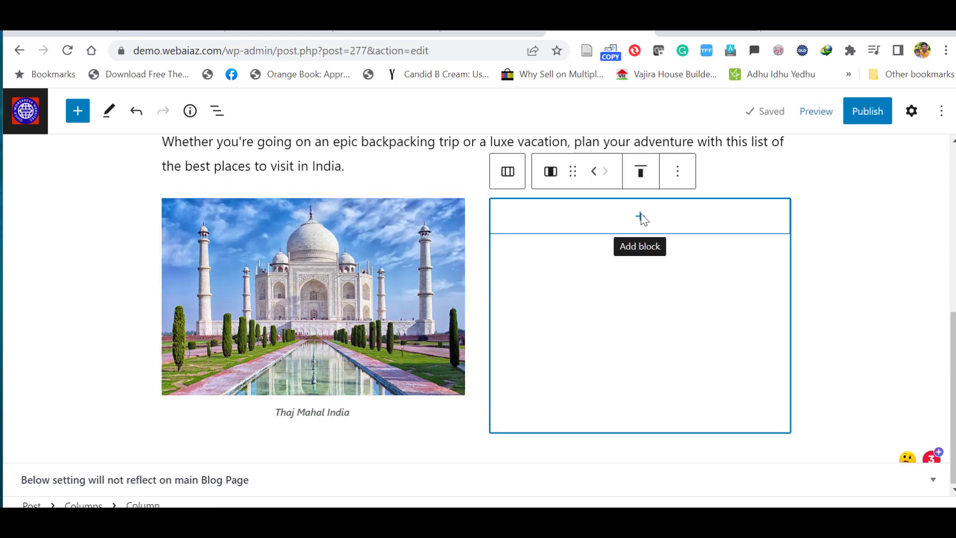
left_click(641, 218)
left_click(722, 333)
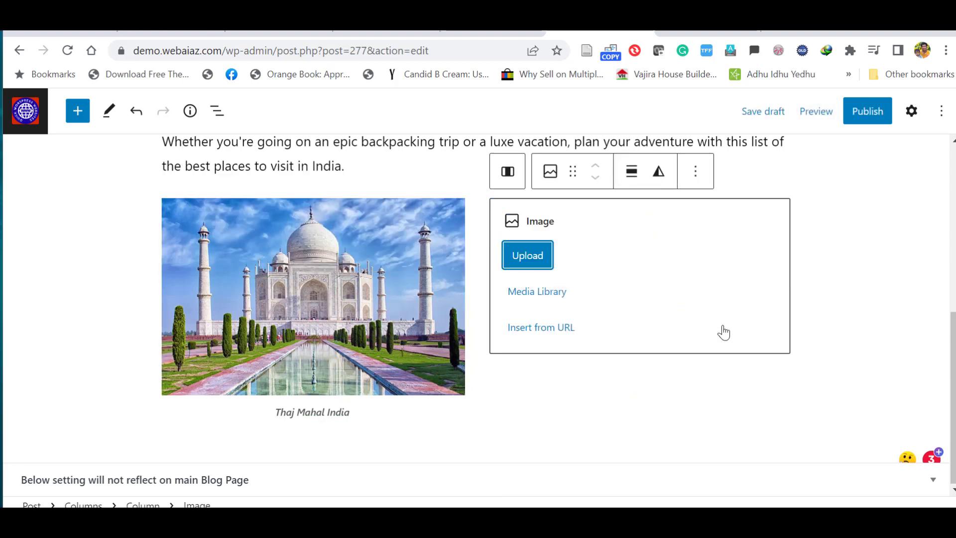
left_click(539, 264)
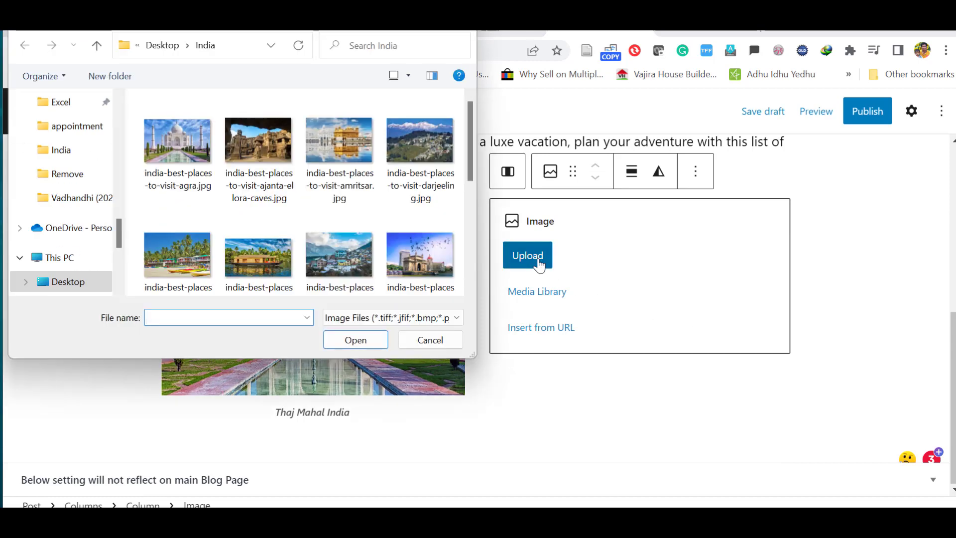
scroll(405, 227, "down", 1)
left_click(178, 232)
left_click(360, 343)
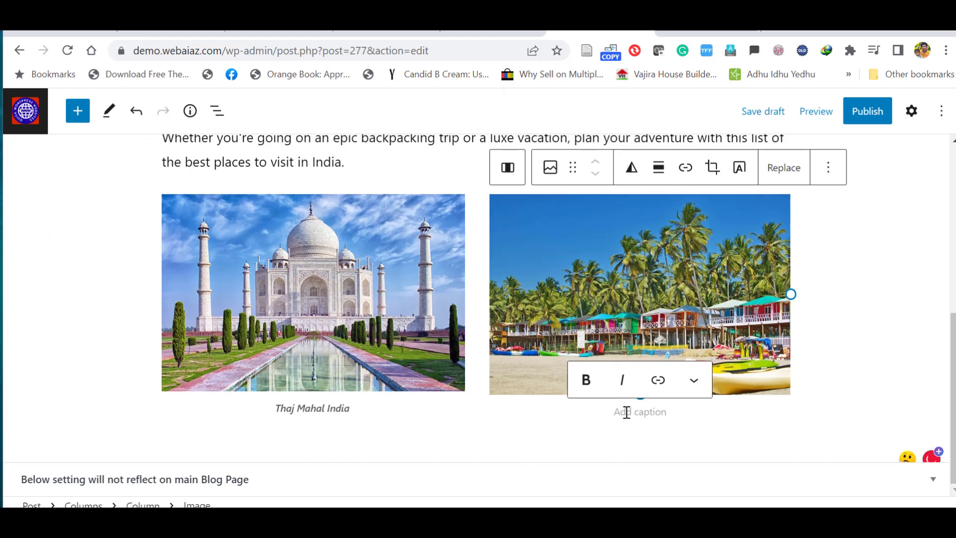
type("Goa")
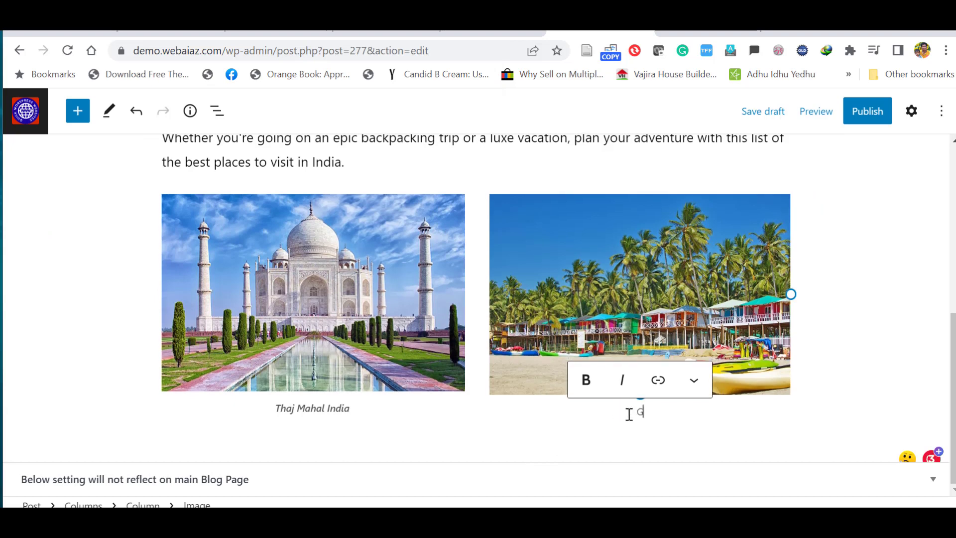
- Apply the Rounded style to both the Goa and Taj Mahal images
scroll(599, 323, "up", 1)
left_click(598, 323)
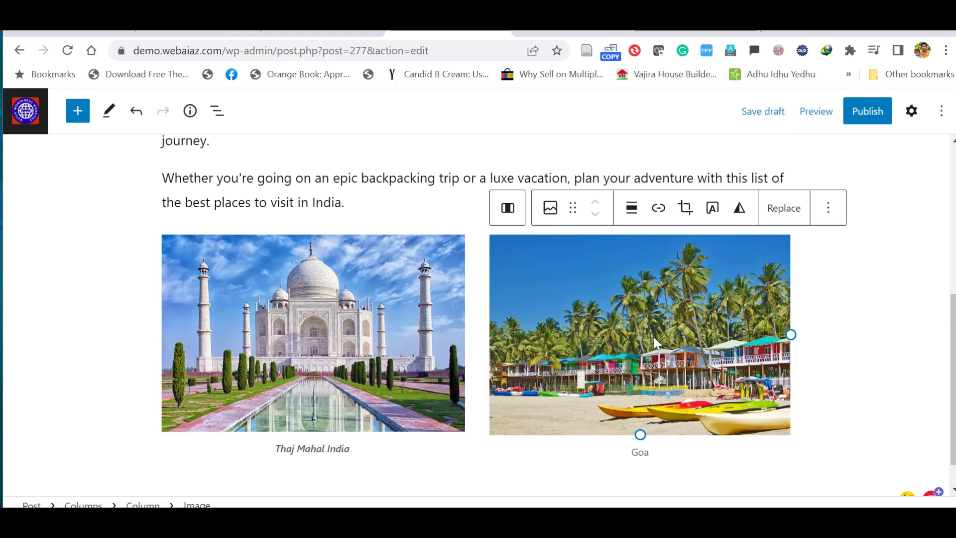
left_click(911, 113)
left_click(577, 304)
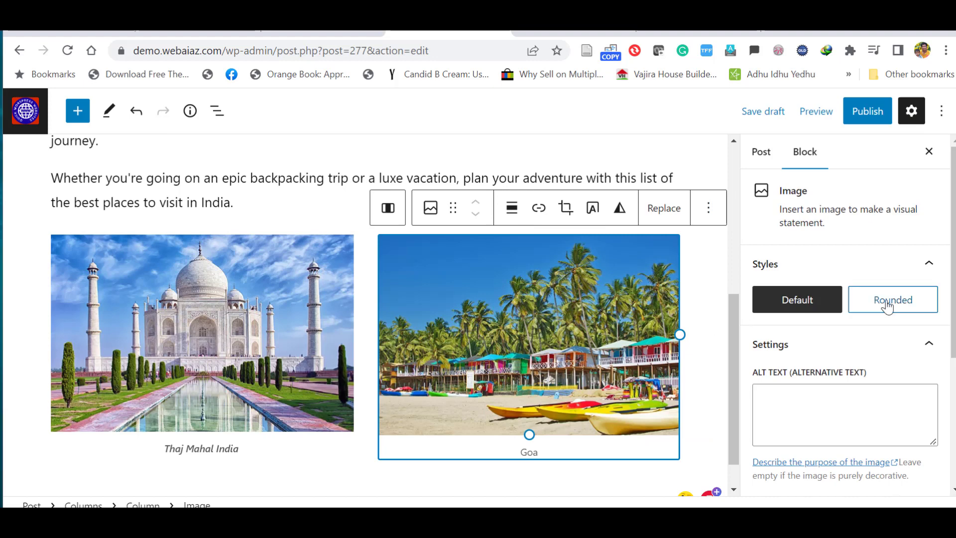
left_click(863, 302)
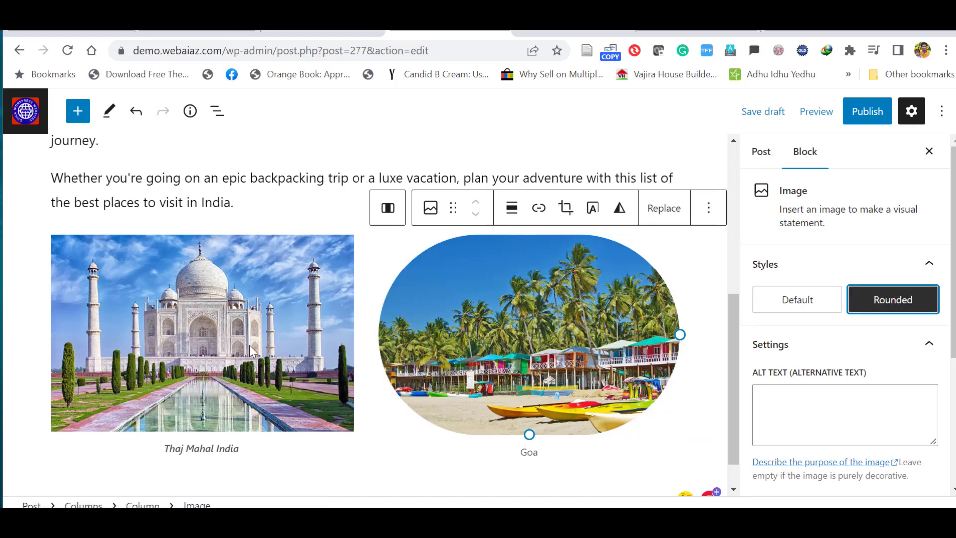
left_click(234, 352)
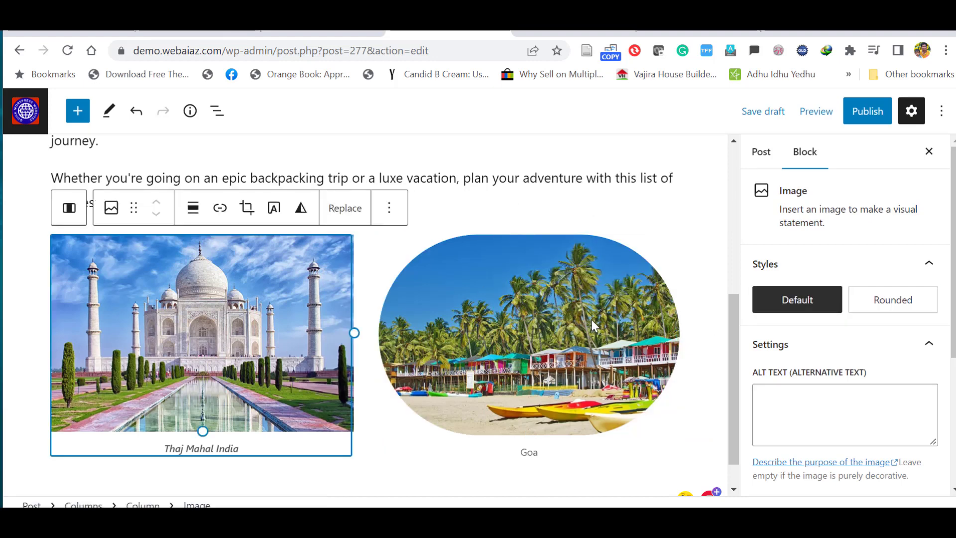
left_click(877, 307)
scroll(845, 324, "down", 5)
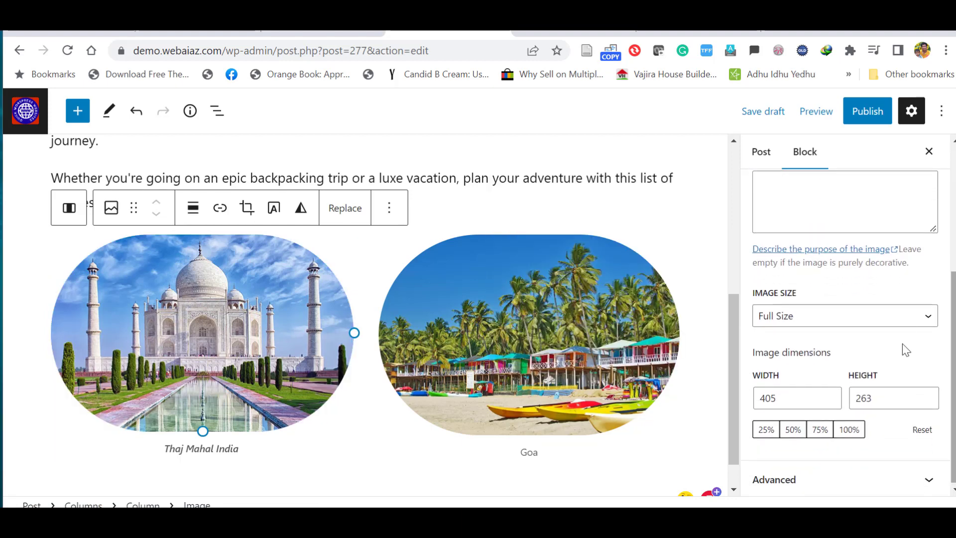
left_click(905, 319)
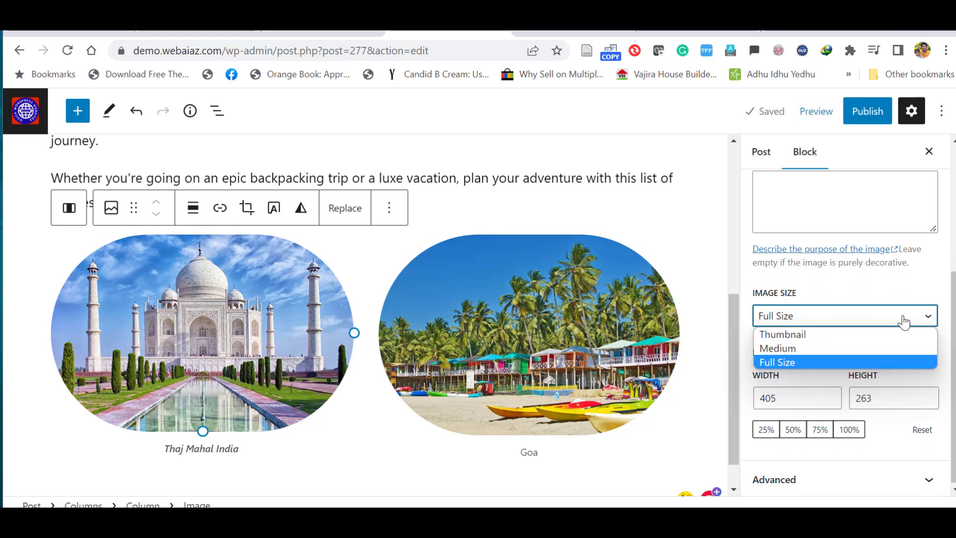
left_click(904, 321)
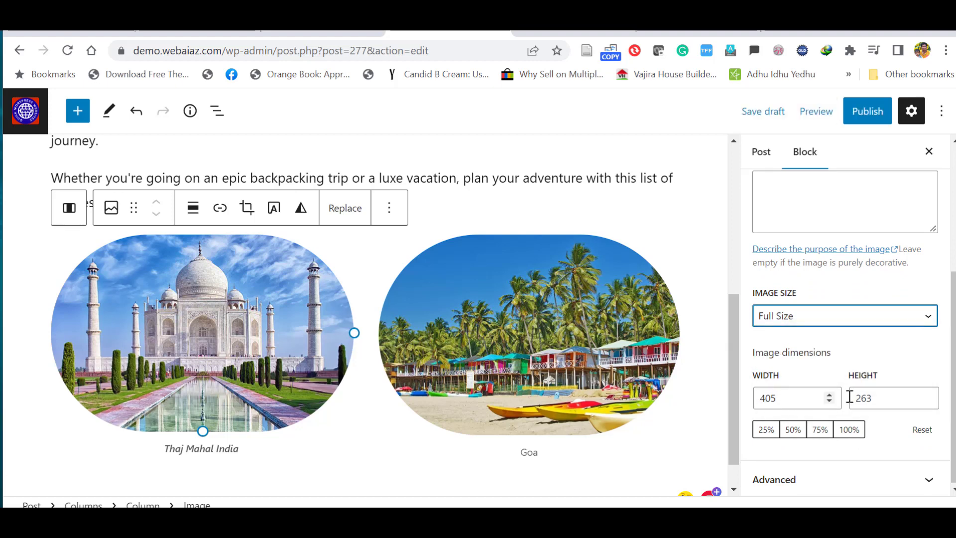
left_click_drag(949, 388, 949, 389)
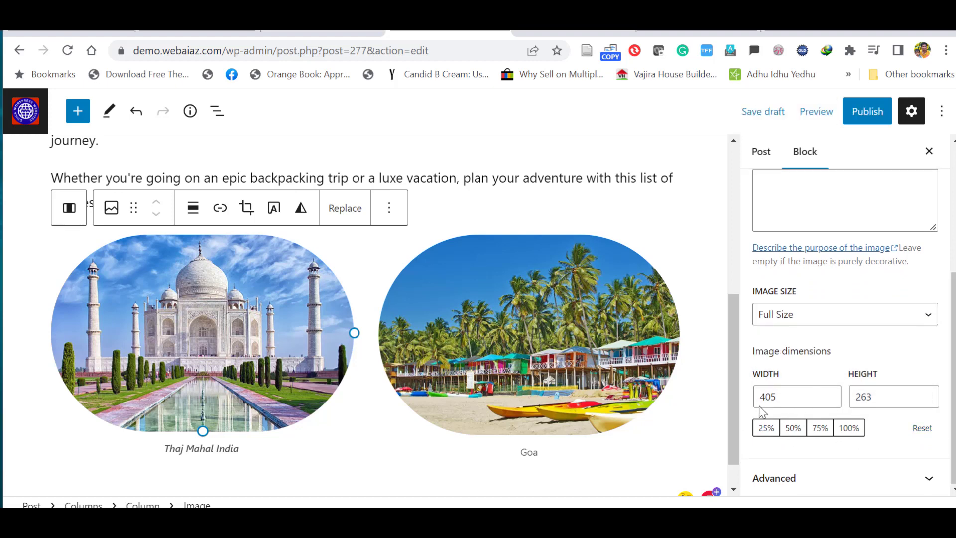
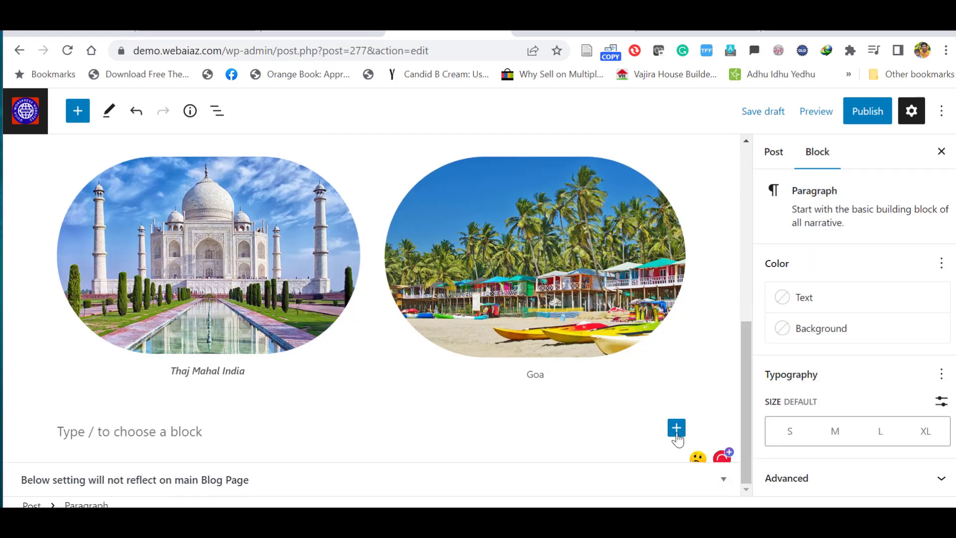
- Insert a heading block below the columns with the text "1. Agra"
left_click(677, 434)
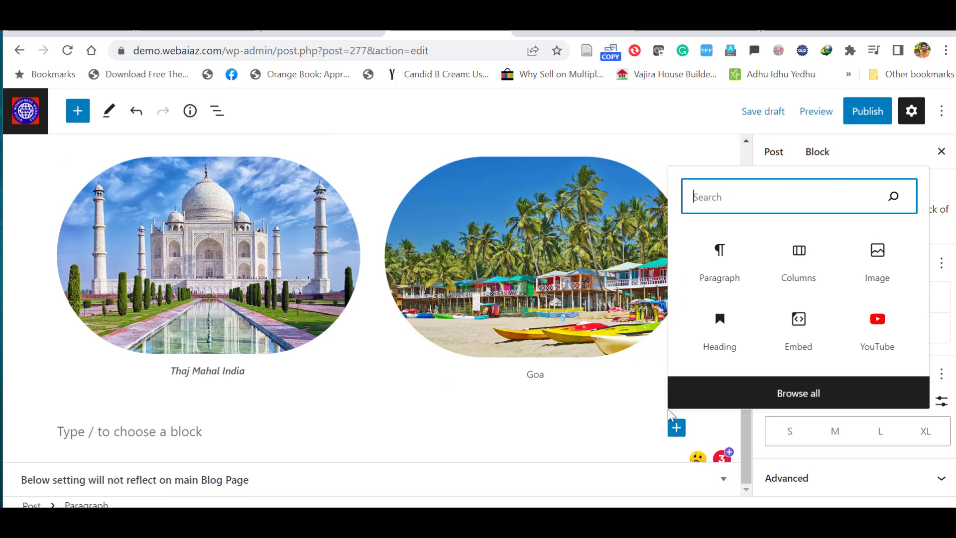
left_click(720, 329)
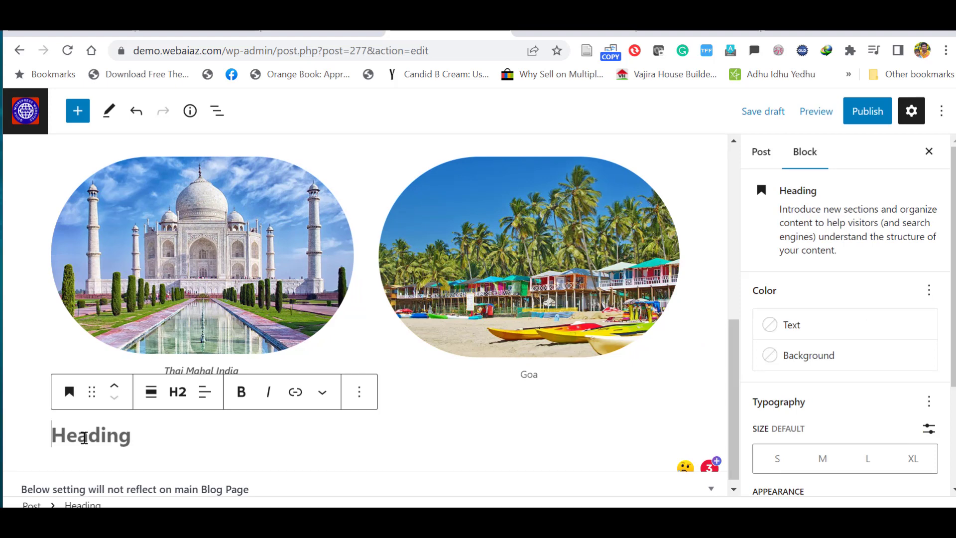
type("1. Agra")
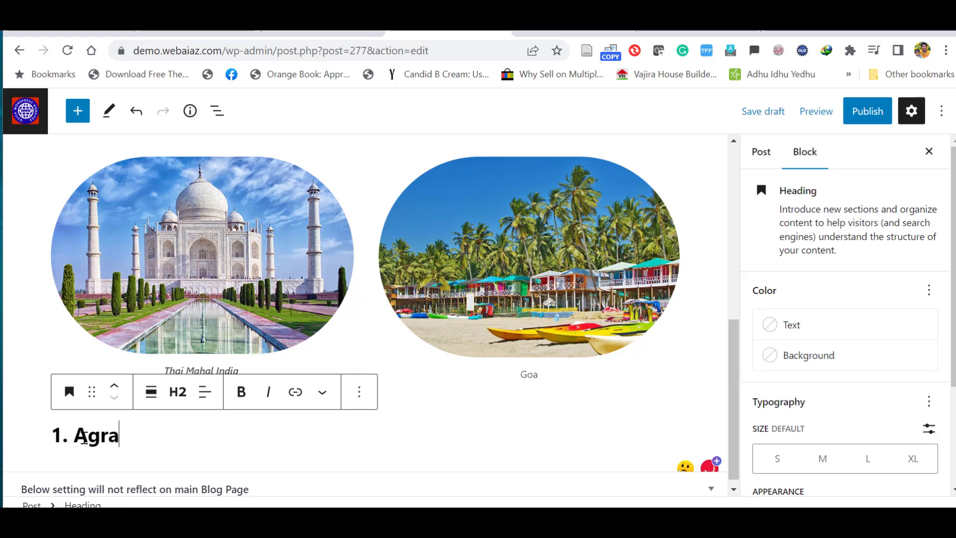
- Try level H1 for the "1. Agra" heading and settle on level H4
left_click(179, 392)
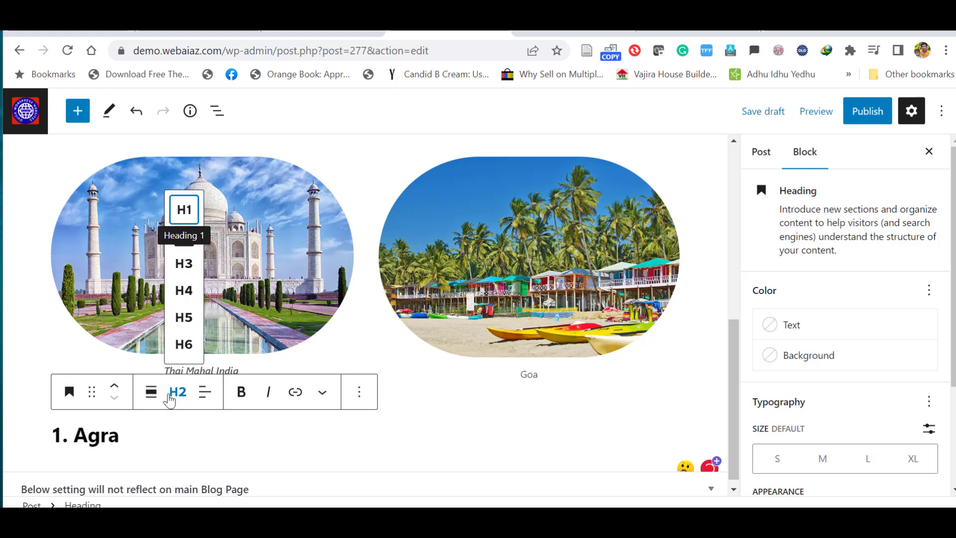
left_click(180, 213)
left_click(178, 392)
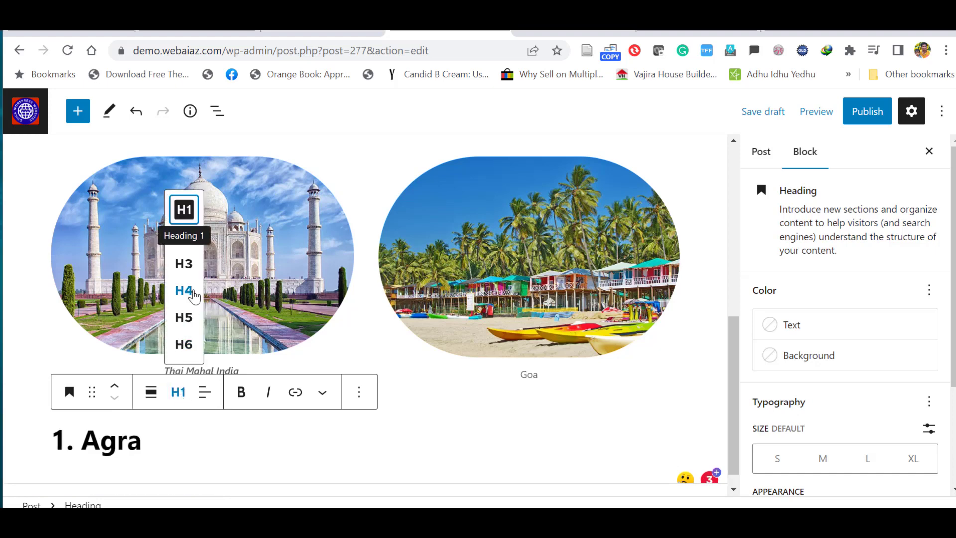
left_click(192, 293)
left_click(107, 438)
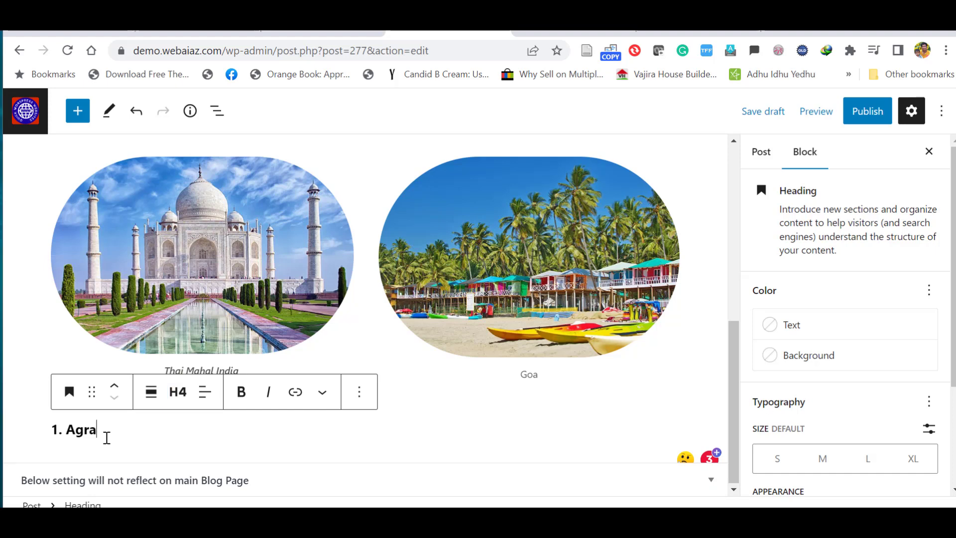
- Add a paragraph below the "1. Agra" heading with the text beginning "The city in Uttar Pradesh is chock-full of marvelous Mughal monuments"
left_click(540, 467)
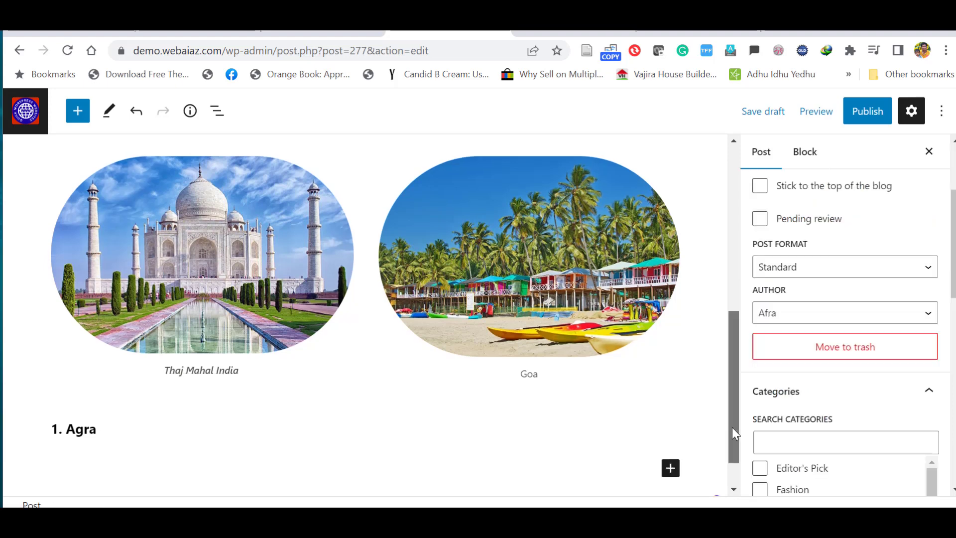
left_click_drag(732, 428, 732, 447)
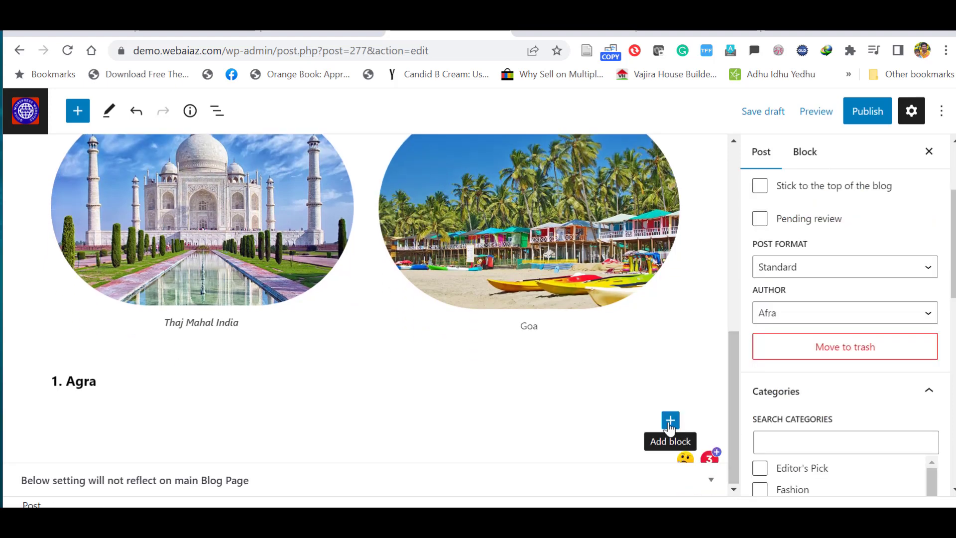
left_click(76, 119)
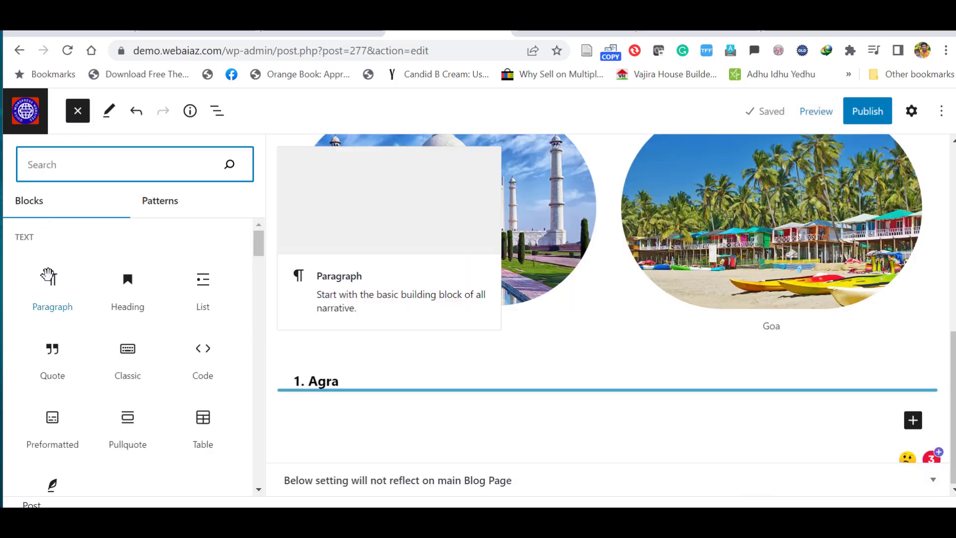
left_click(49, 280)
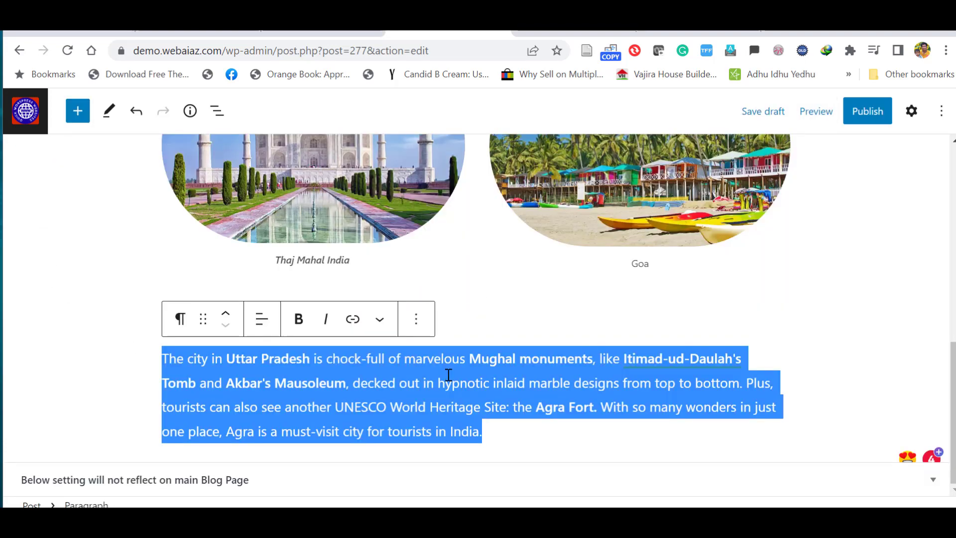
- Set the Agra paragraph's font size to S and give it a solid bluish-gray background
left_click(416, 322)
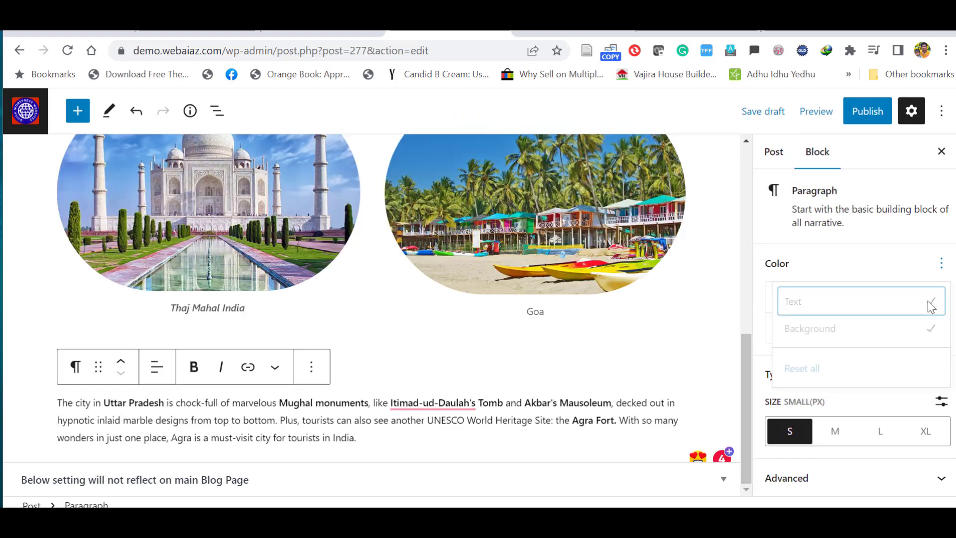
left_click(745, 366)
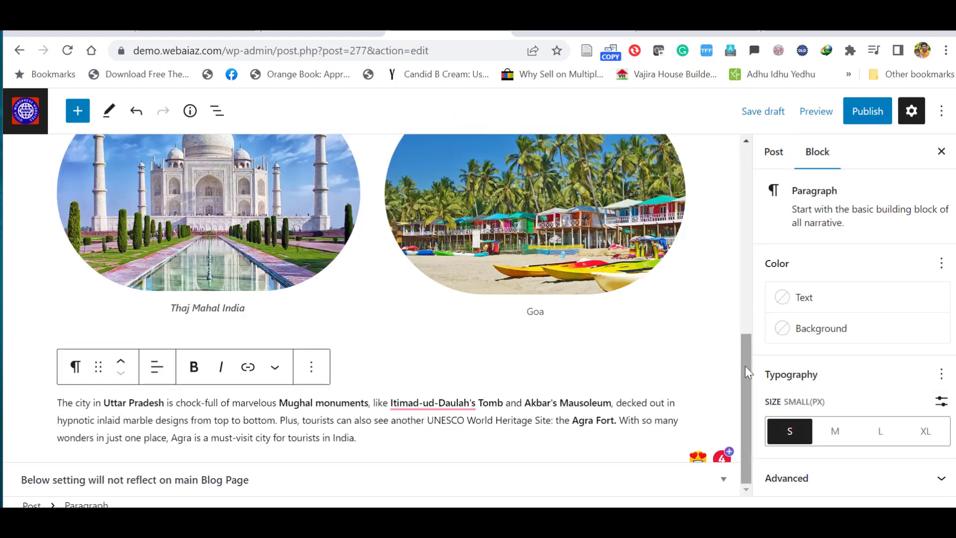
left_click(800, 330)
left_click(689, 460)
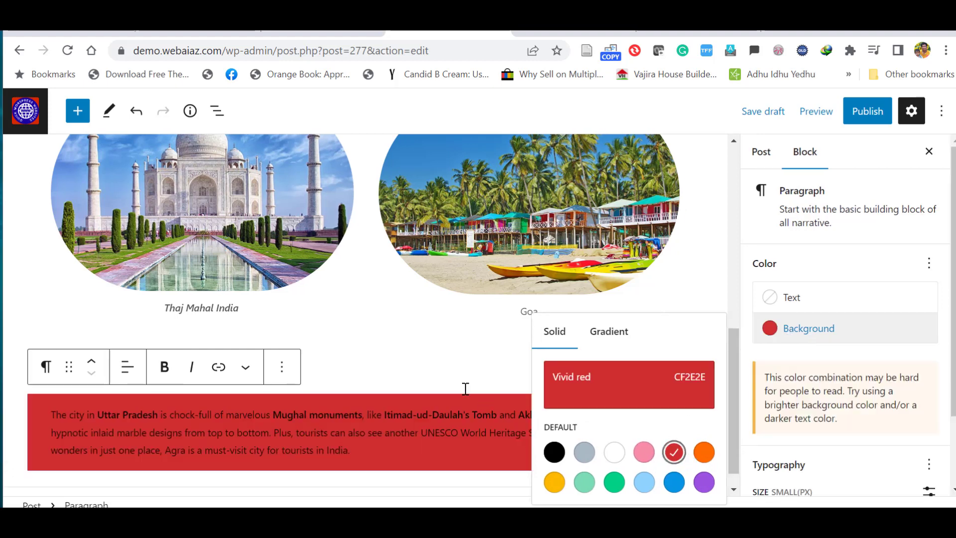
left_click(555, 485)
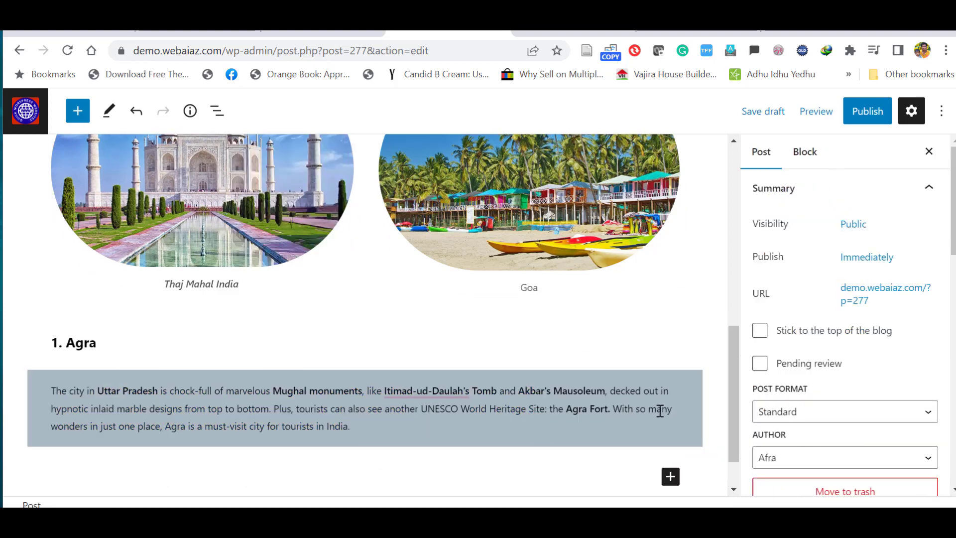
- Turn on the drop cap for the New Delhi paragraph beginning "Despite its crowds and chaos"
scroll(735, 414, "down", 1)
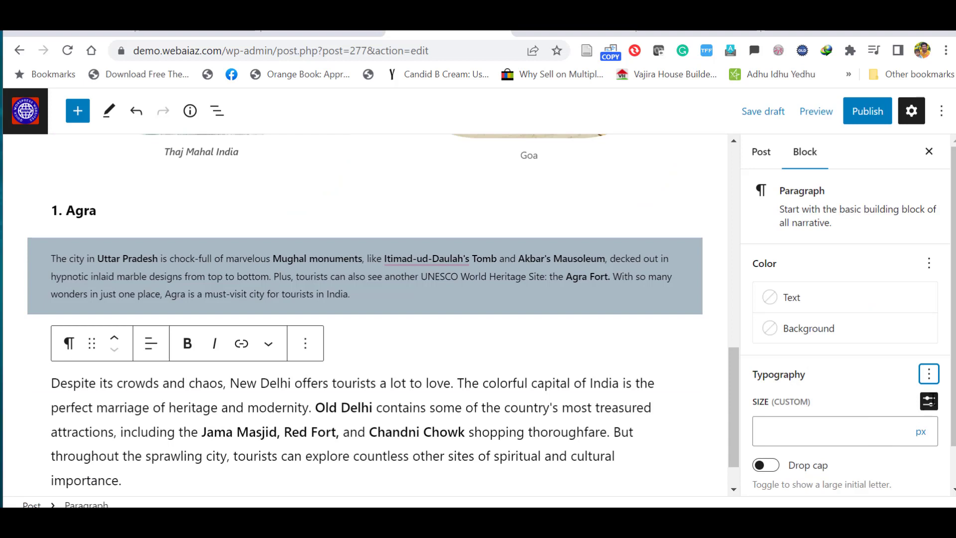
left_click(882, 429)
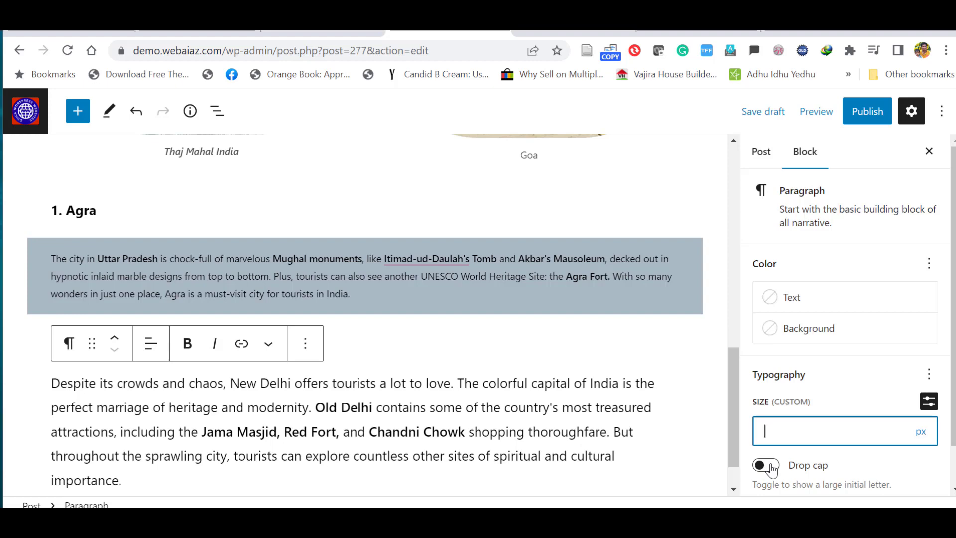
left_click(773, 469)
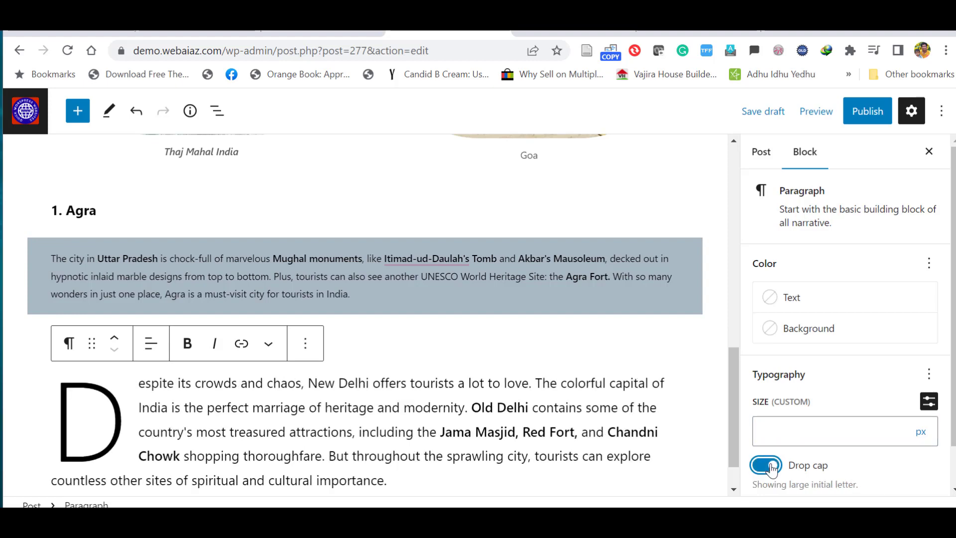
left_click(234, 427)
left_click(174, 432)
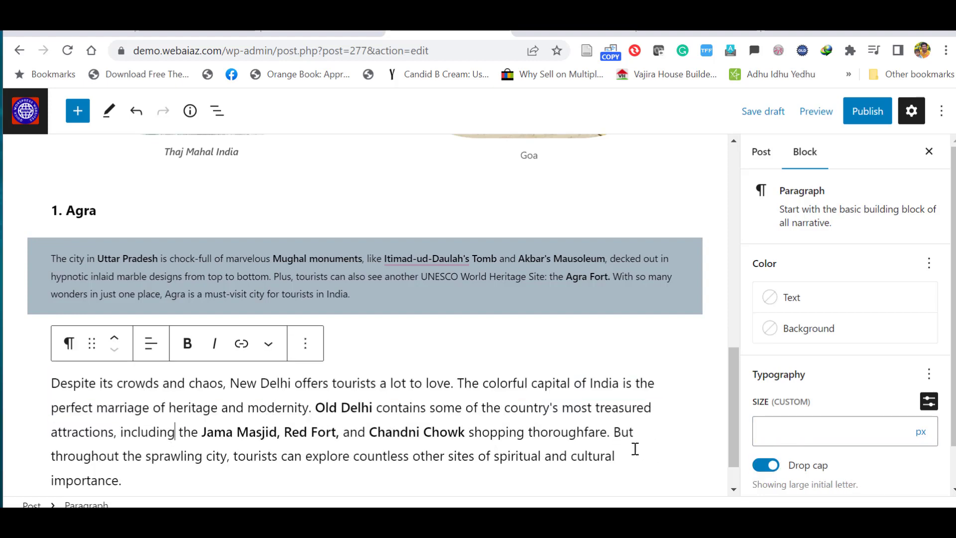
left_click(765, 466)
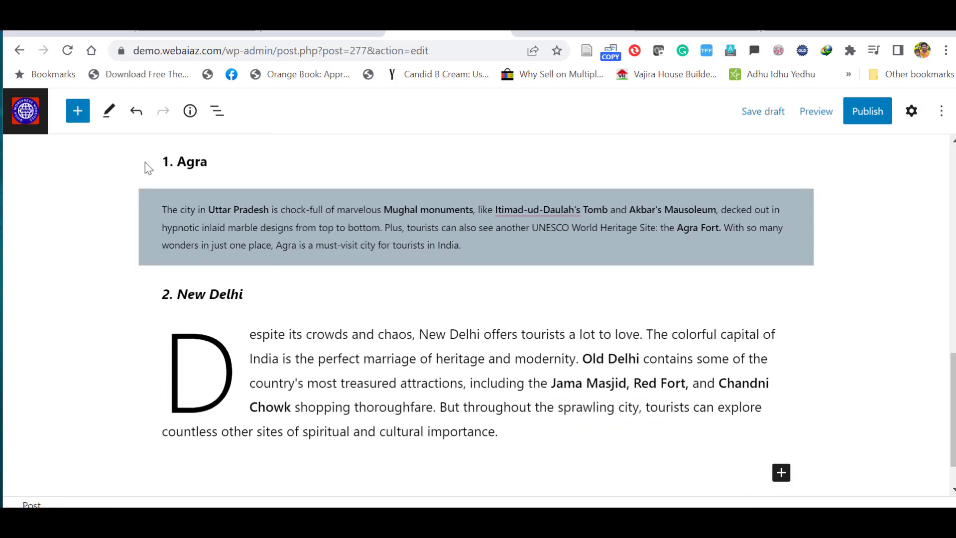
- Insert a Quote block below the drop-cap paragraph containing the same New Delhi text beginning "Despite its crowds and chaos"
left_click(84, 118)
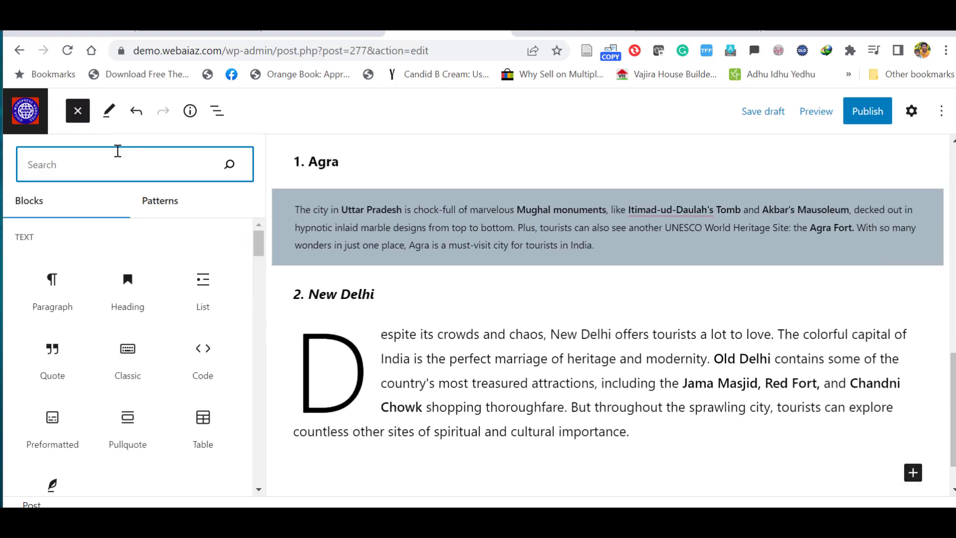
type("qu")
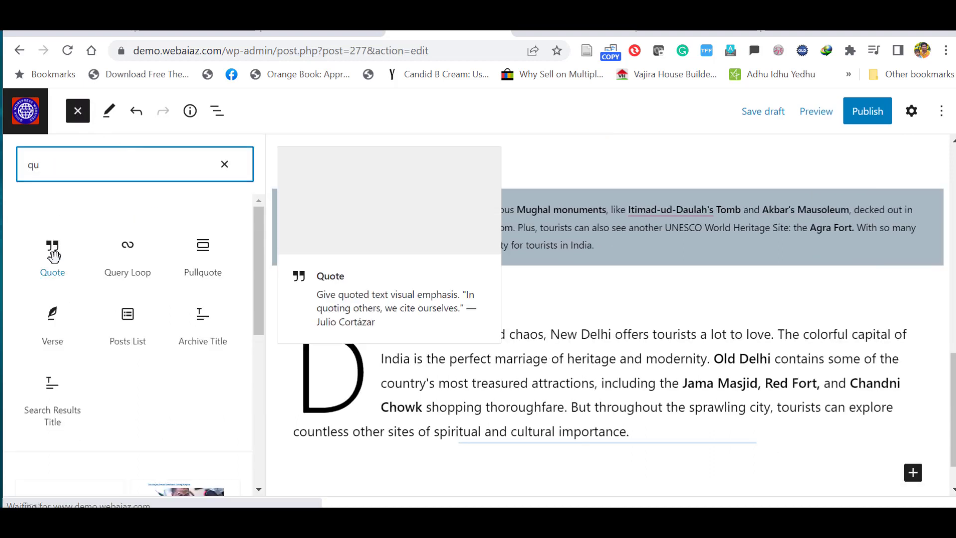
left_click(52, 254)
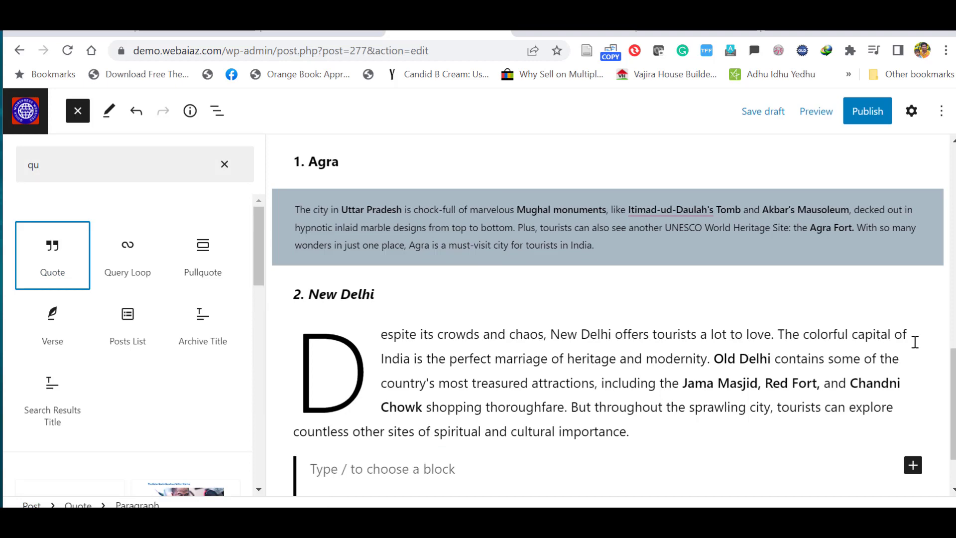
type("Despite its crowds and chaos, New Delhi offers tourists a lot to love. The colorful capital of India is the perfect marriage of heritage and modernity. Old Delhi contains some of the country's most treasured attractions, including the Jama Masjid, Red Fort, and Chandni Chowk shopping thoroughfare. But throughout the sprawling city, tourists can explore countless other sites of spiritual and cultural importance.")
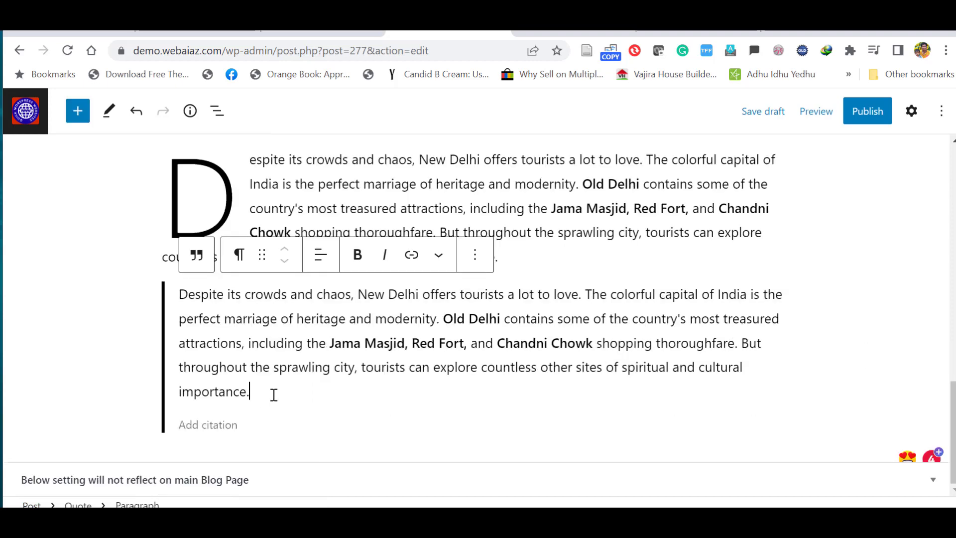
- Add the citation "Modi" to the New Delhi quote and align the quote's text right
left_click(195, 257)
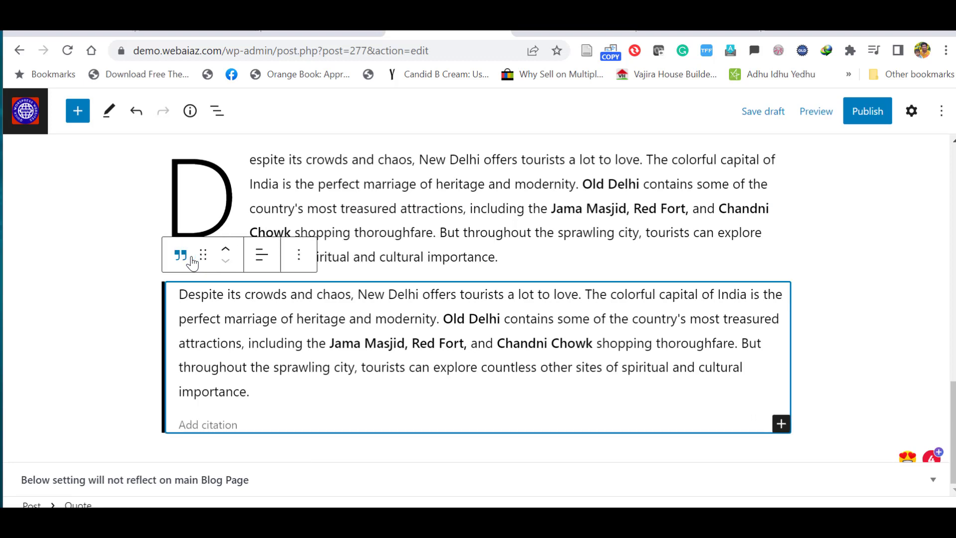
left_click(202, 420)
type("Modi")
left_click(261, 254)
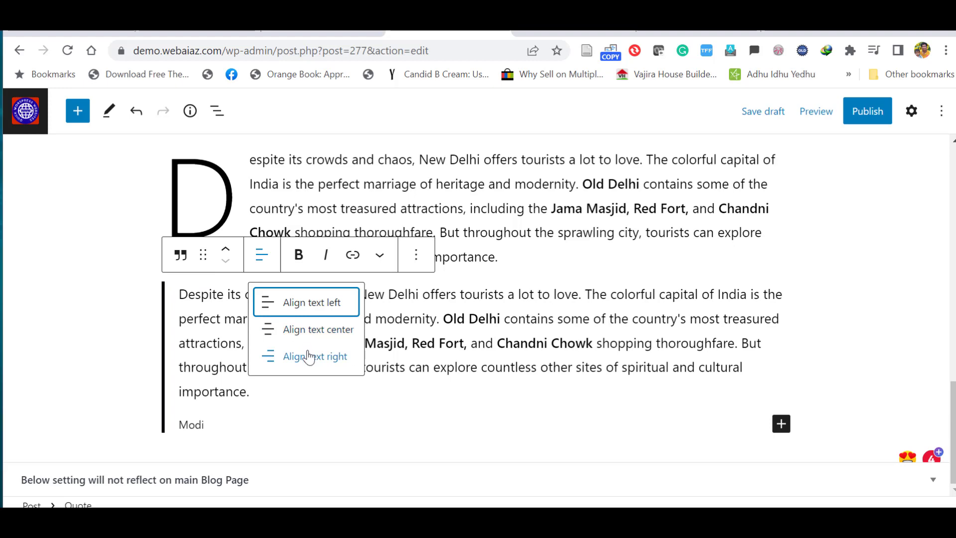
left_click(308, 356)
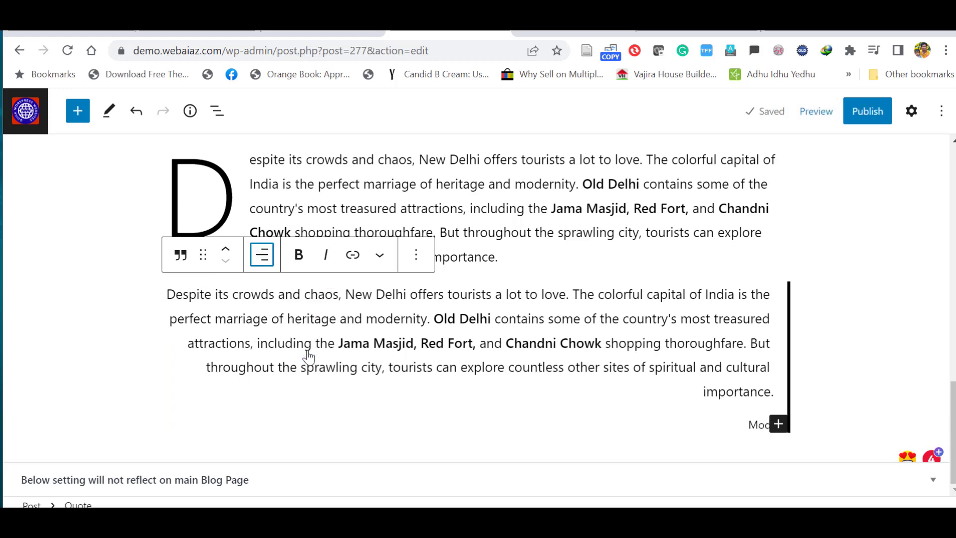
- Transform the New Delhi quote block into a Pullquote
key("Home")
key("Return")
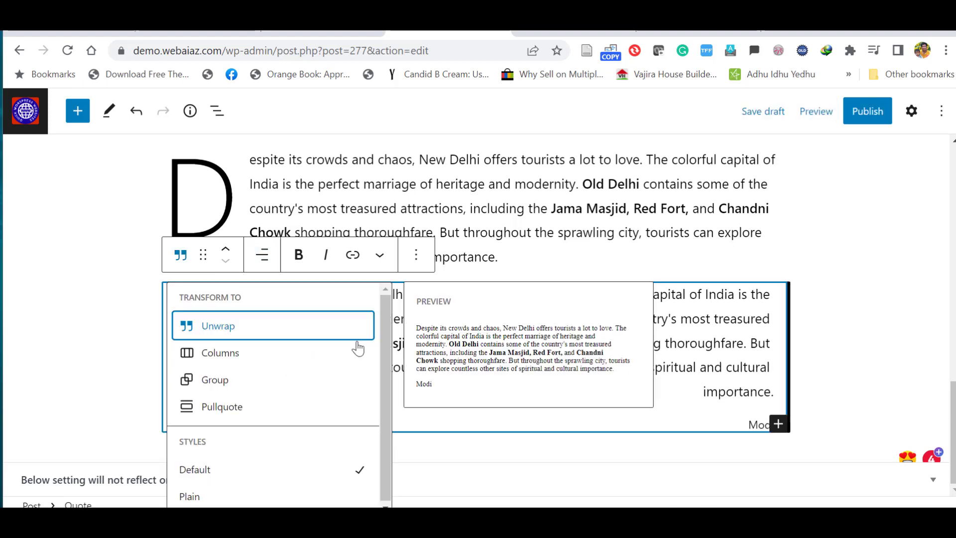
left_click(250, 409)
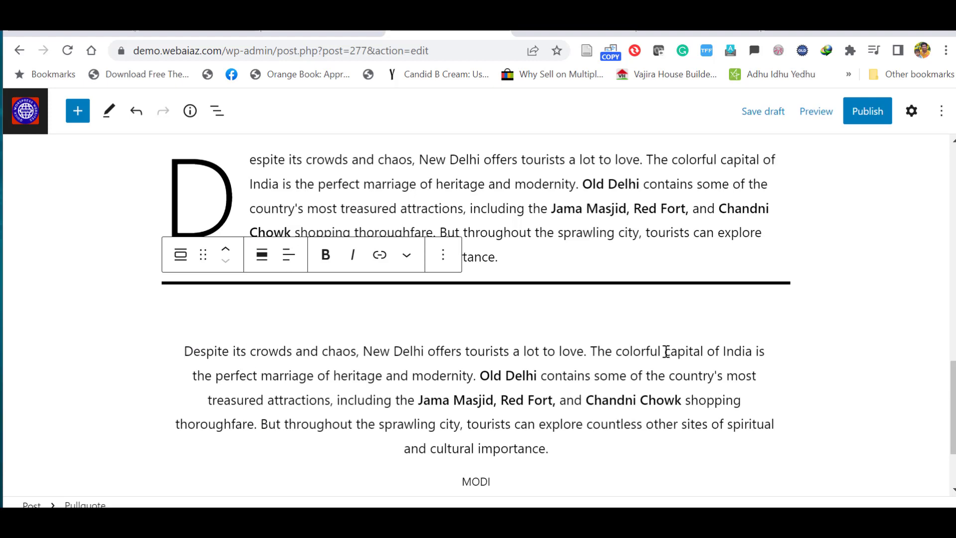
- Add an H4 heading with the text "3. Mumbai" below the pullquote
scroll(778, 433, "down", 3)
left_click(777, 427)
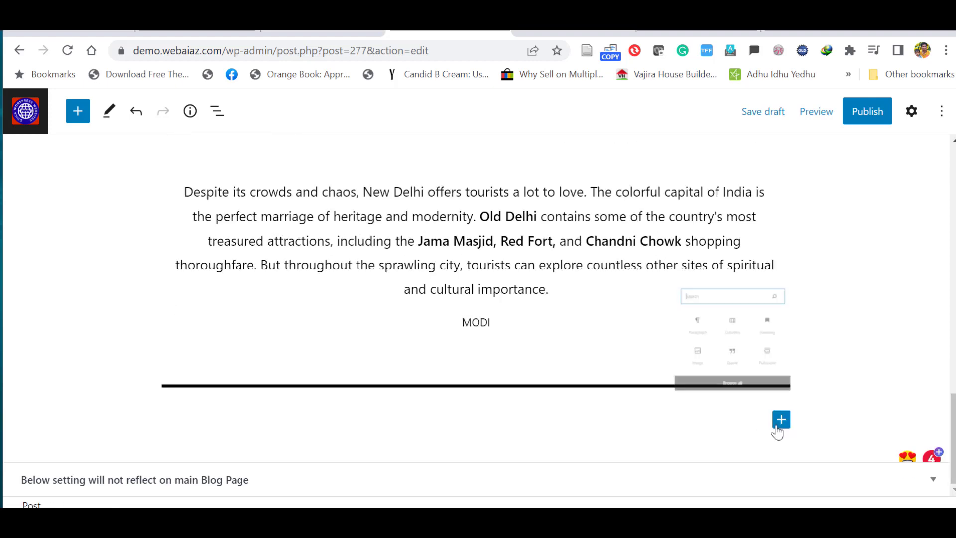
left_click(657, 384)
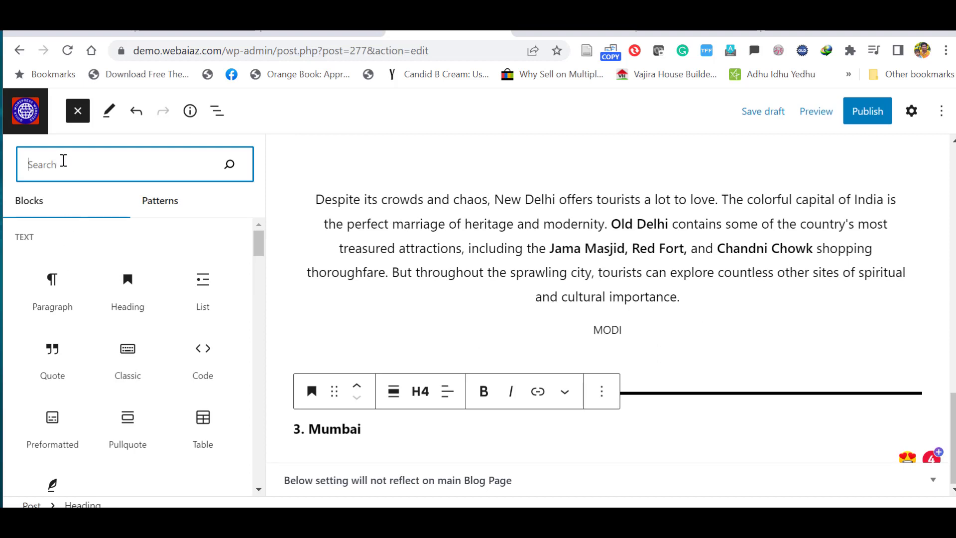
- Insert a Gallery block below the "3. Mumbai" heading and upload the first eight pictures from the Desktop's India folder
type("g")
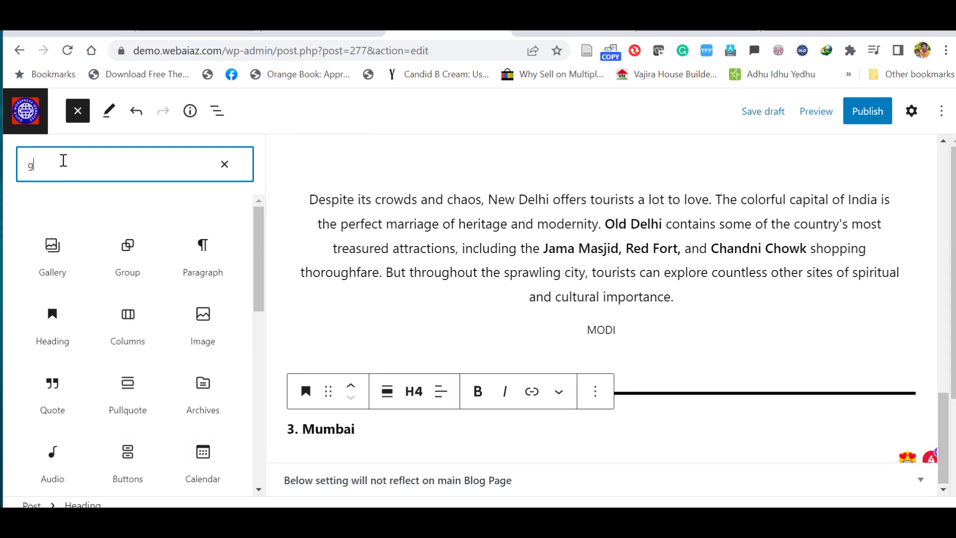
type("al")
mouse_move(51, 251)
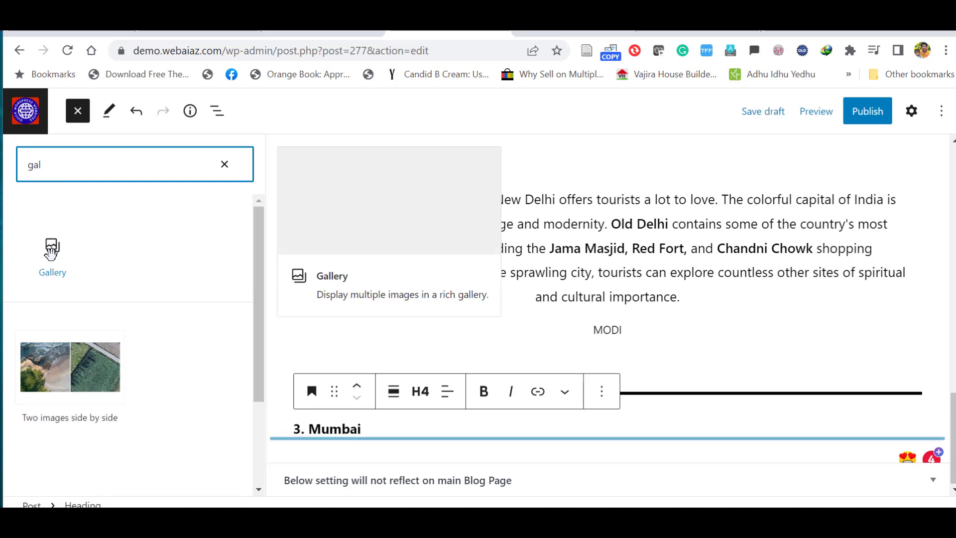
key("BackSpace")
key("BackSpace")
key("BackSpace")
mouse_move(53, 421)
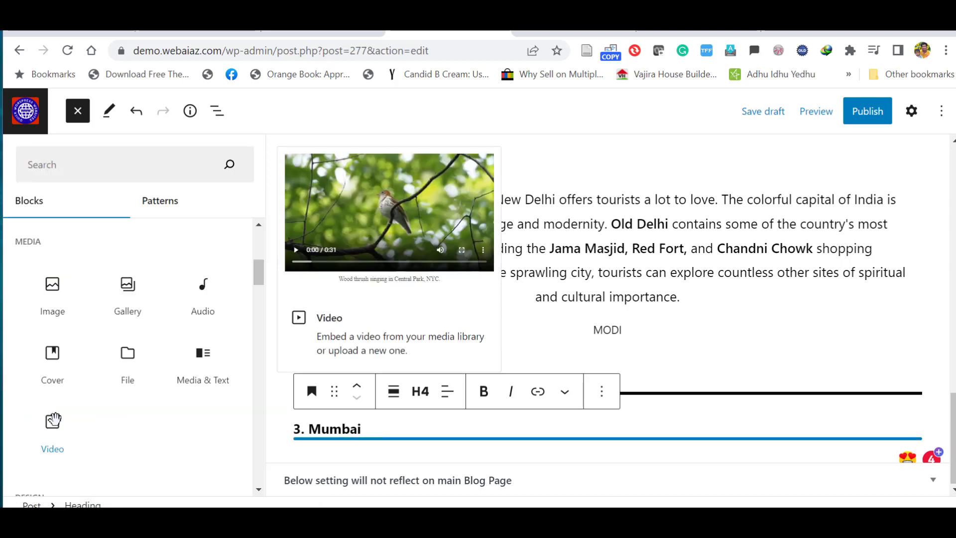
mouse_move(126, 285)
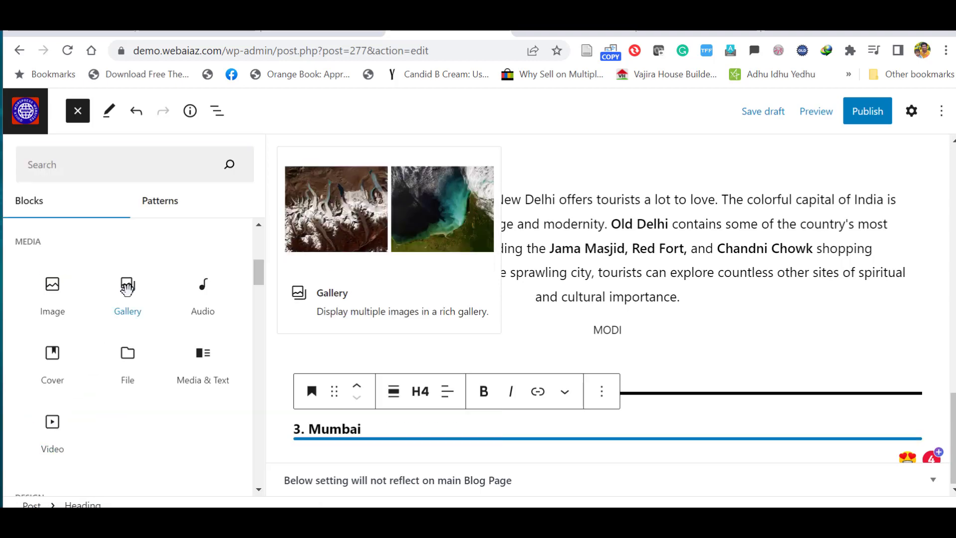
left_click(126, 288)
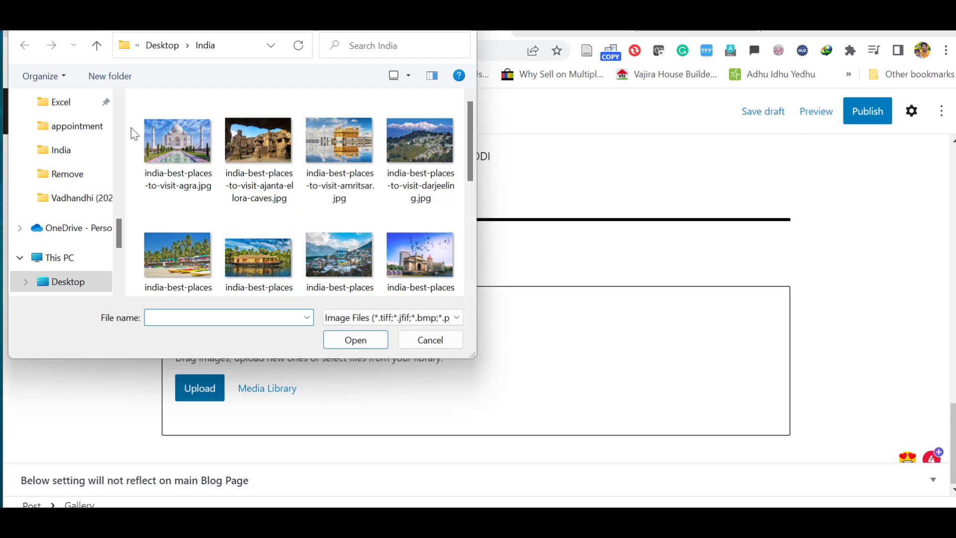
left_click_drag(130, 128, 441, 291)
left_click(356, 339)
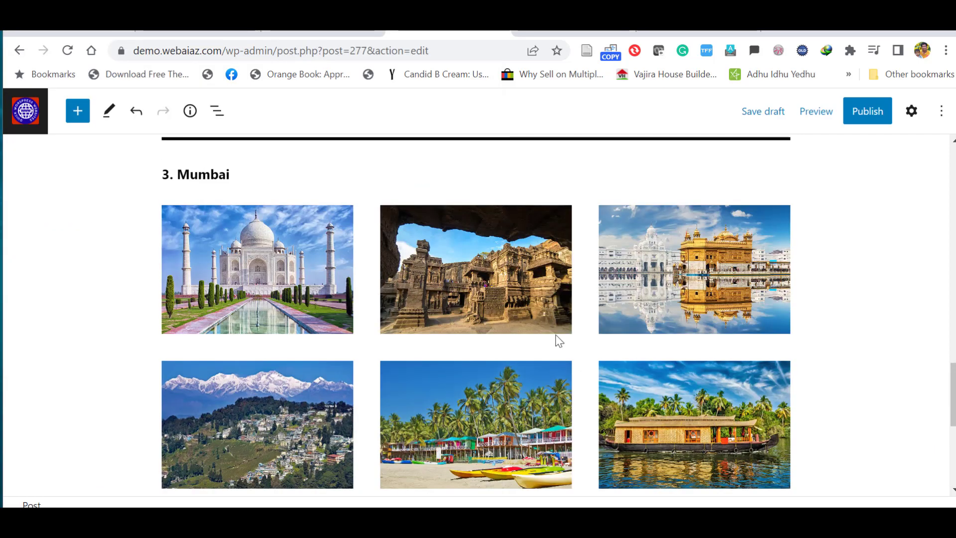
- Undo the last gallery change and look over the gallery's images
key("ctrl+z")
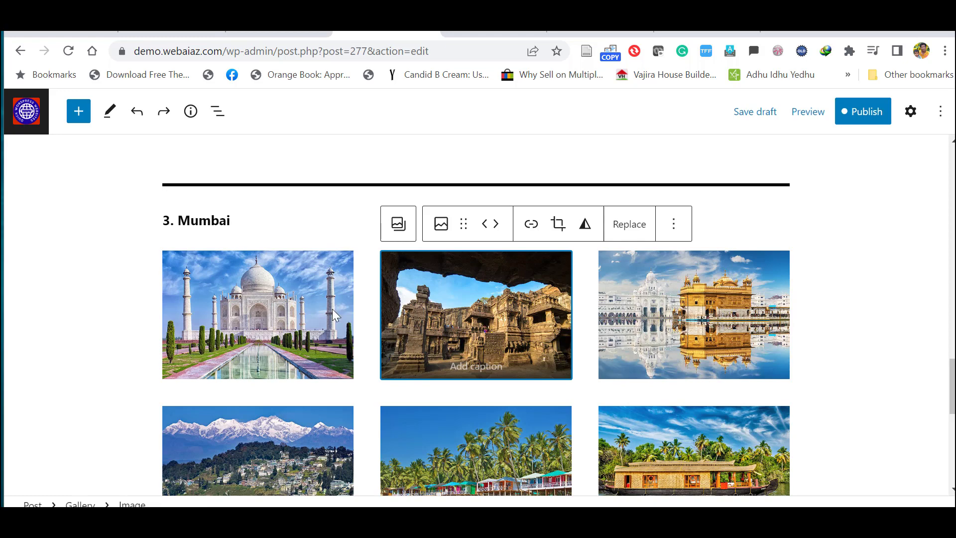
scroll(648, 308, "down", 3)
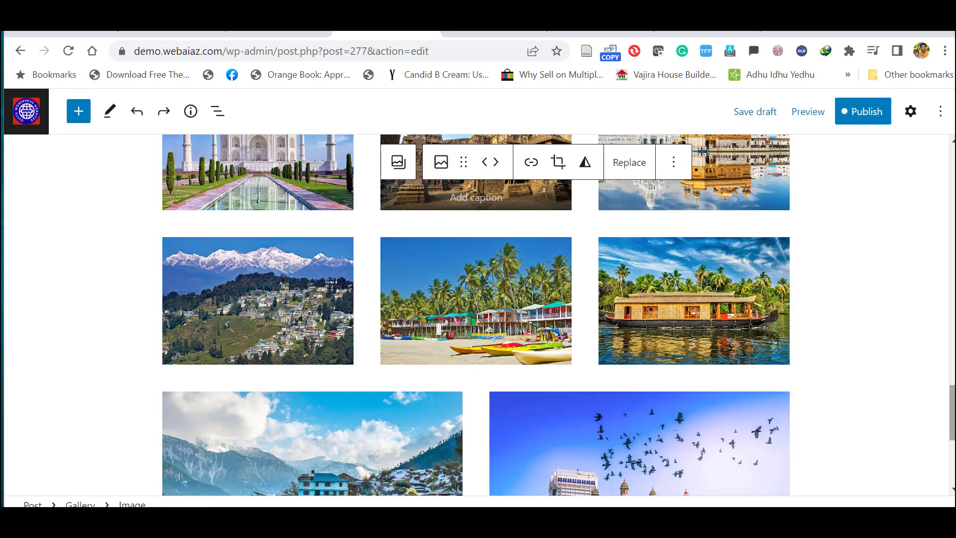
scroll(946, 373, "up", 4)
scroll(947, 374, "up", 1)
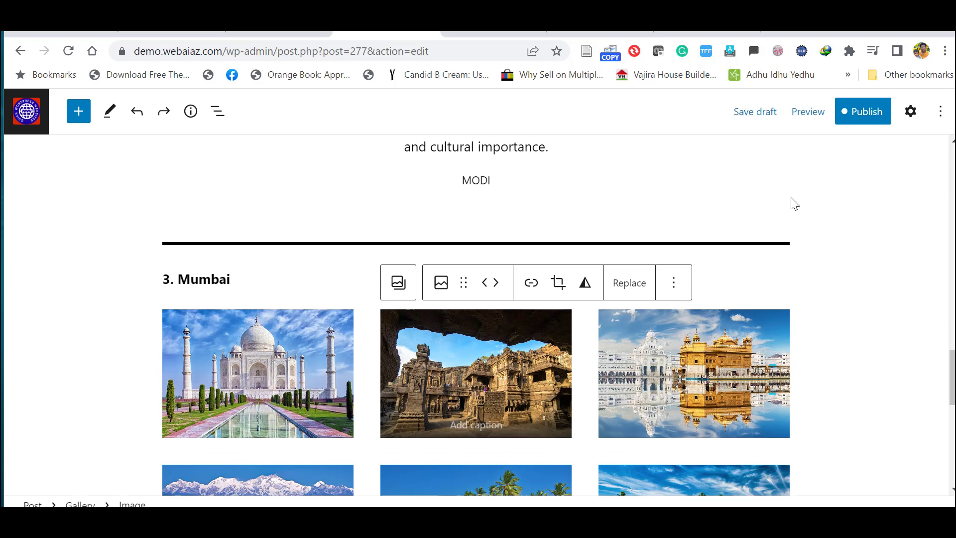
- Set the image size of the gallery's pictures to Thumbnail
left_click(911, 112)
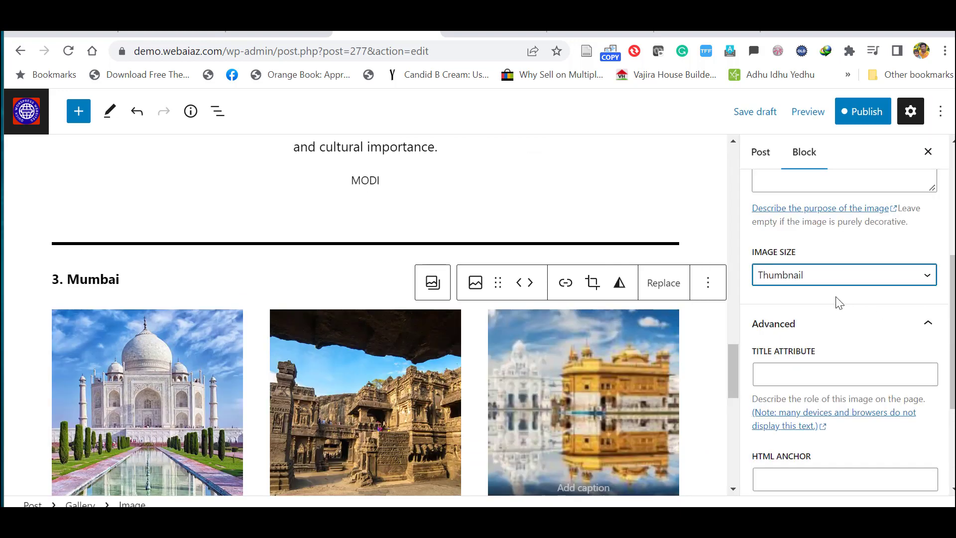
left_click(794, 281)
key("Escape")
key("Down")
left_click(564, 336)
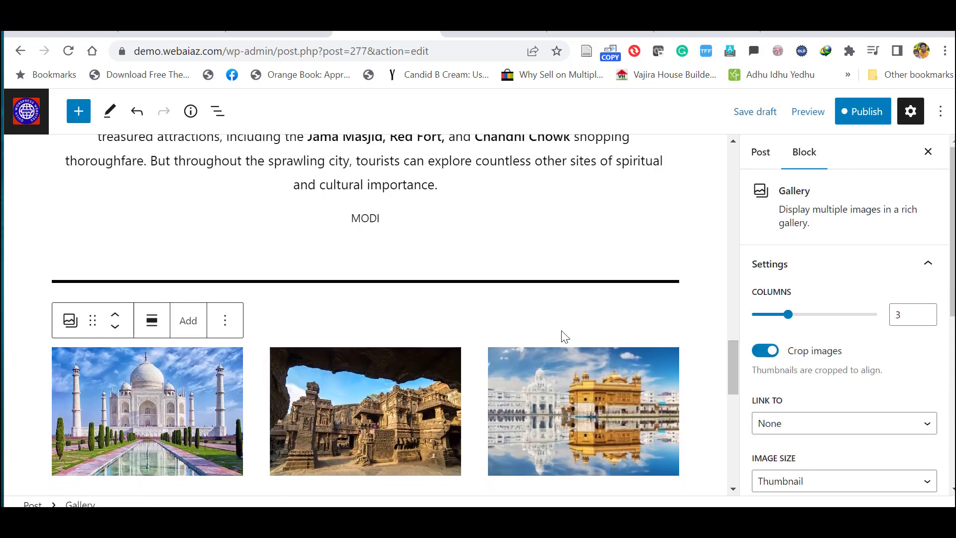
- Try four and two columns for the image gallery and settle on three columns
left_click(71, 323)
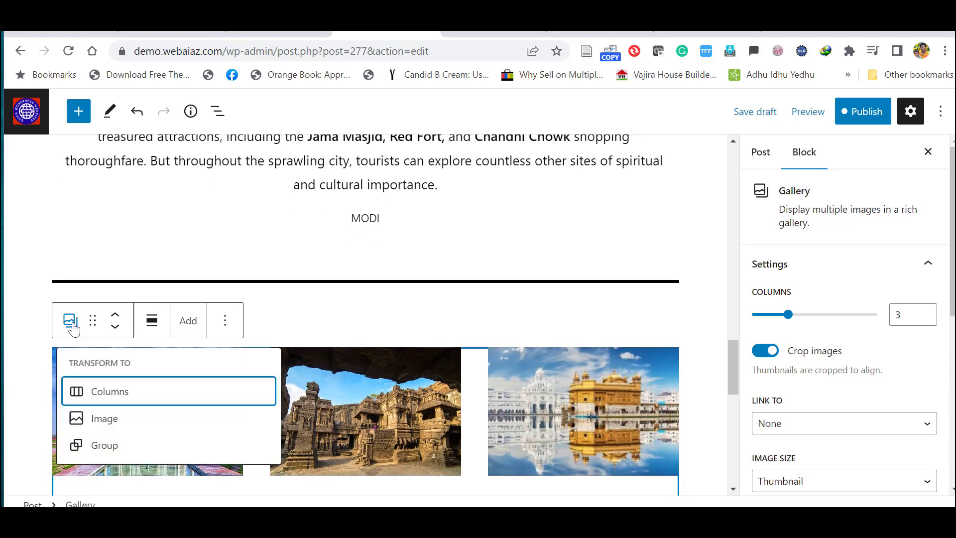
mouse_move(101, 390)
left_click_drag(784, 321, 814, 323)
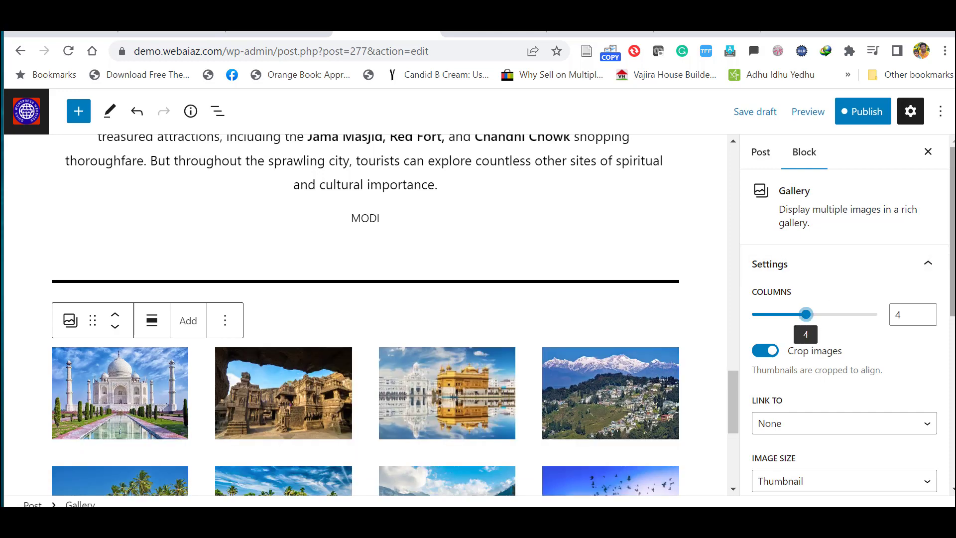
scroll(807, 314, "down", 1)
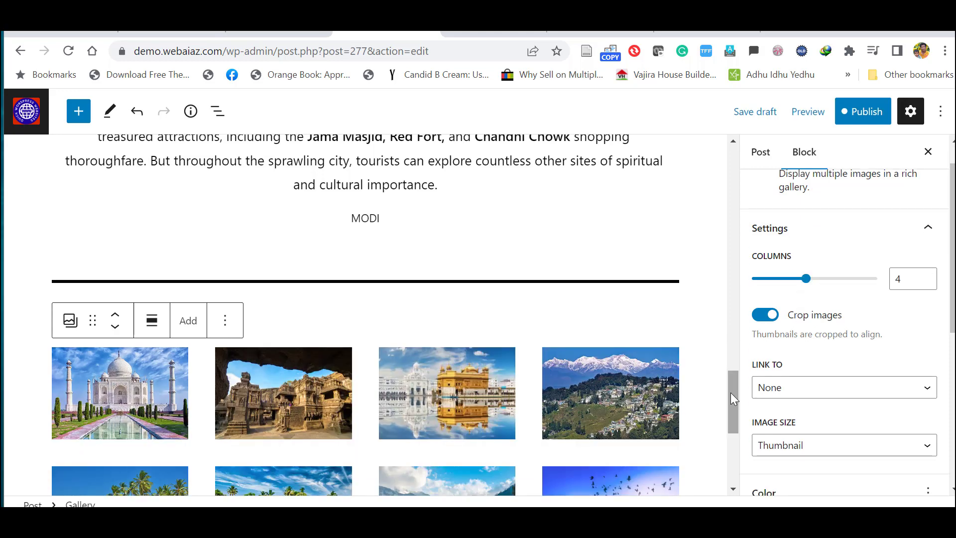
mouse_move(733, 396)
left_mouse_down()
mouse_move(735, 421)
mouse_move(736, 411)
left_mouse_up()
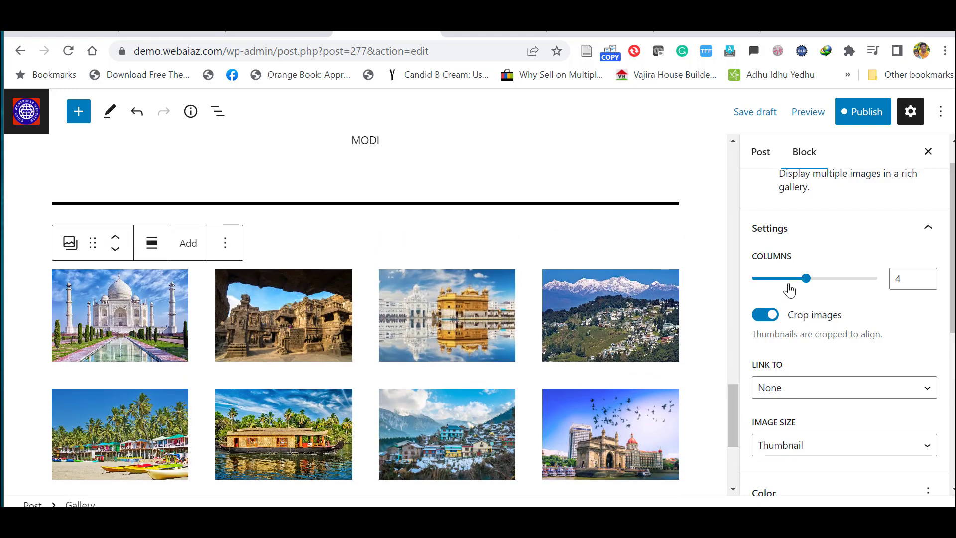
left_click_drag(805, 284, 770, 279)
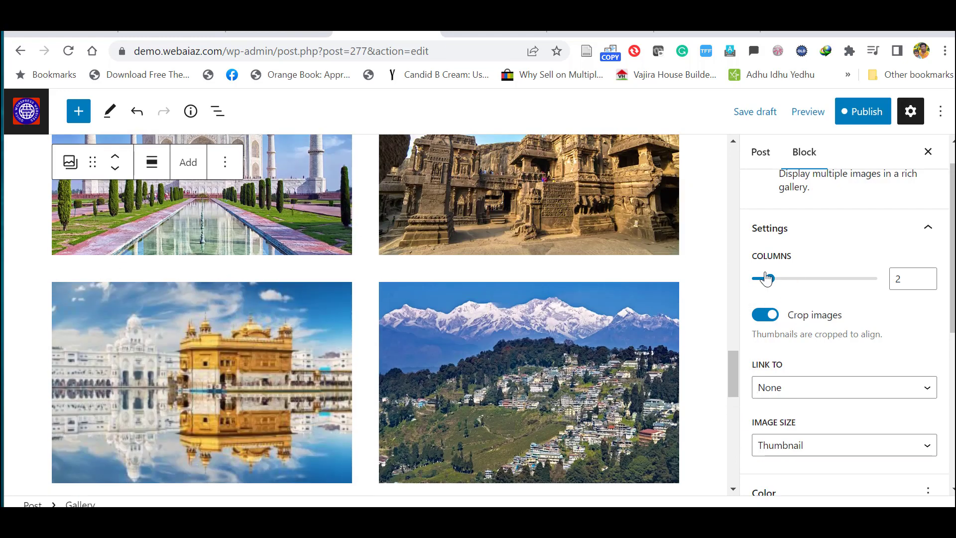
mouse_move(776, 282)
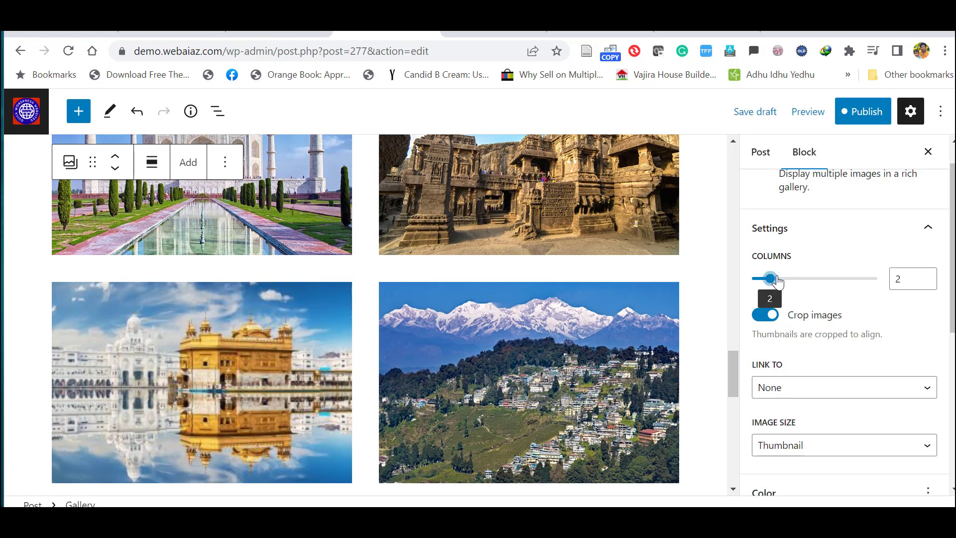
left_click_drag(778, 282, 789, 281)
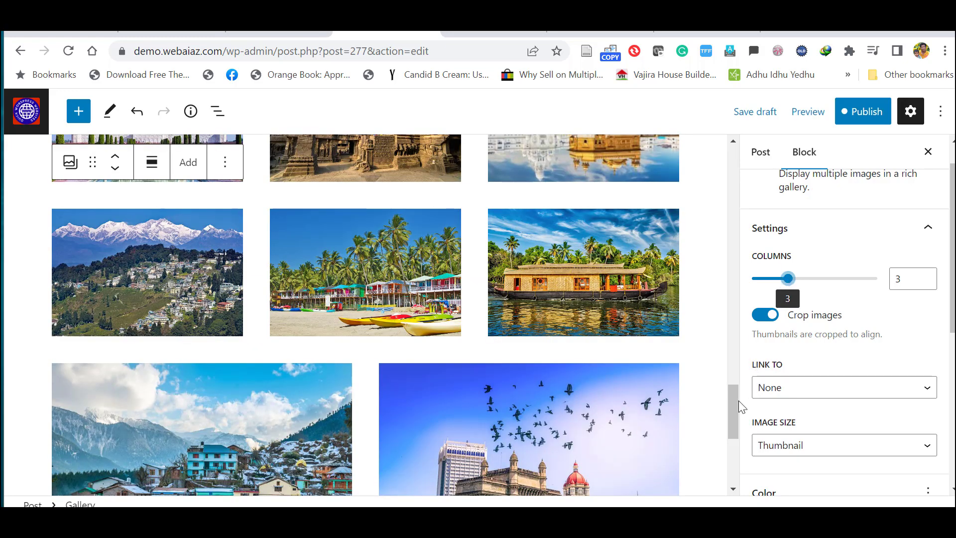
left_click_drag(733, 402, 724, 246)
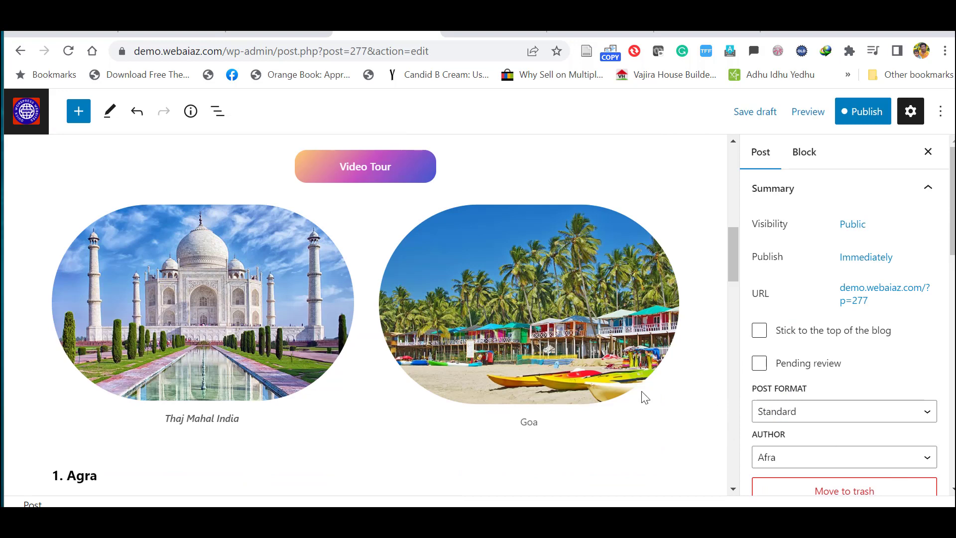
- Insert a Media & Text block above the "1. Agra" heading and upload the Shimla picture into its media area
left_click(366, 453)
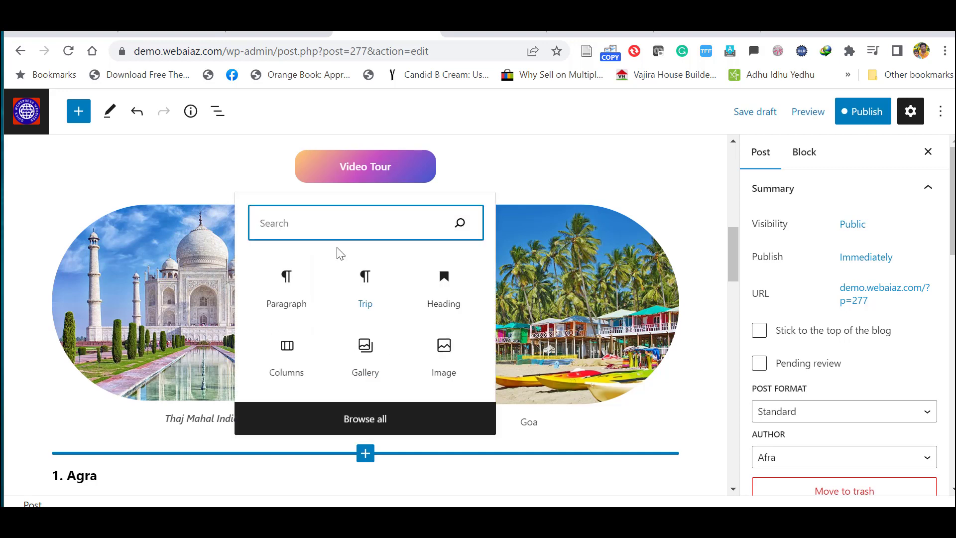
type("m")
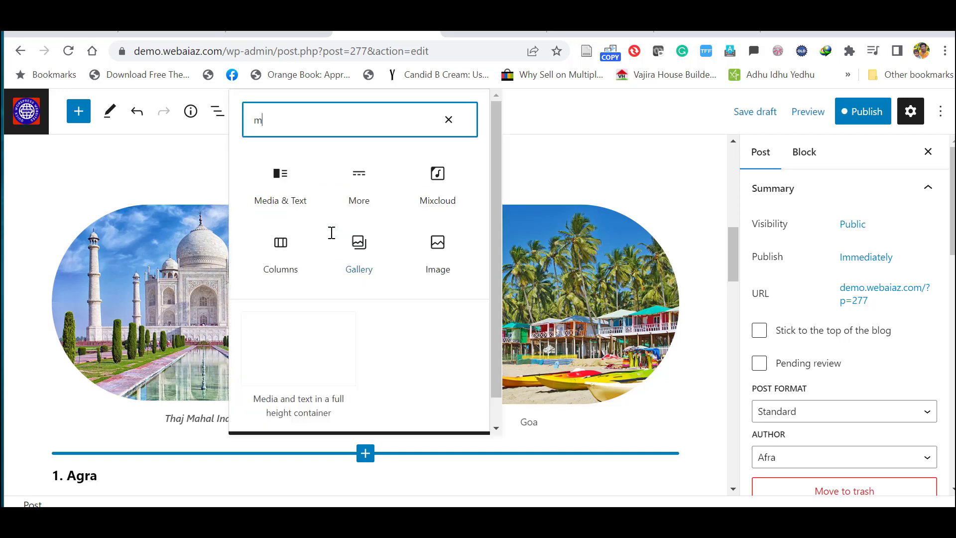
type("e")
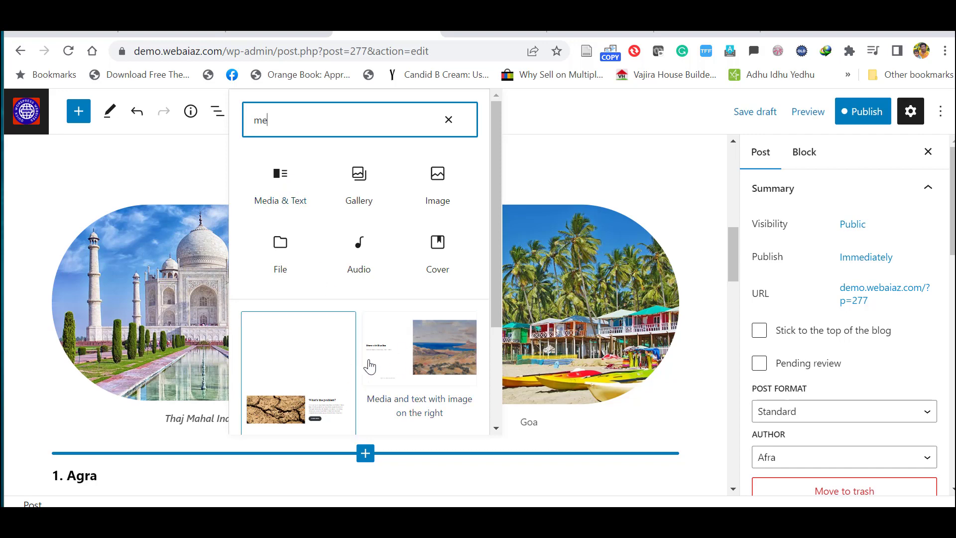
left_click(284, 188)
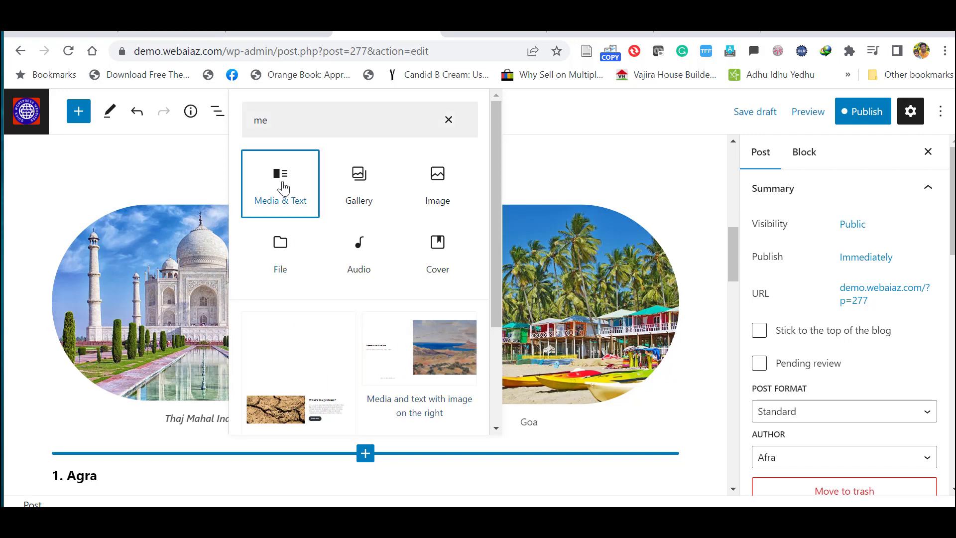
left_click(283, 188)
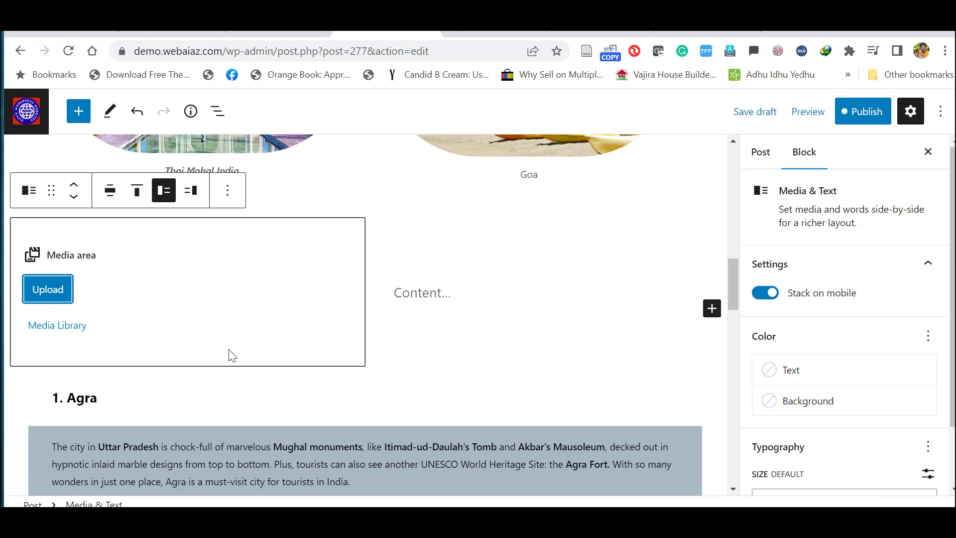
left_click(50, 291)
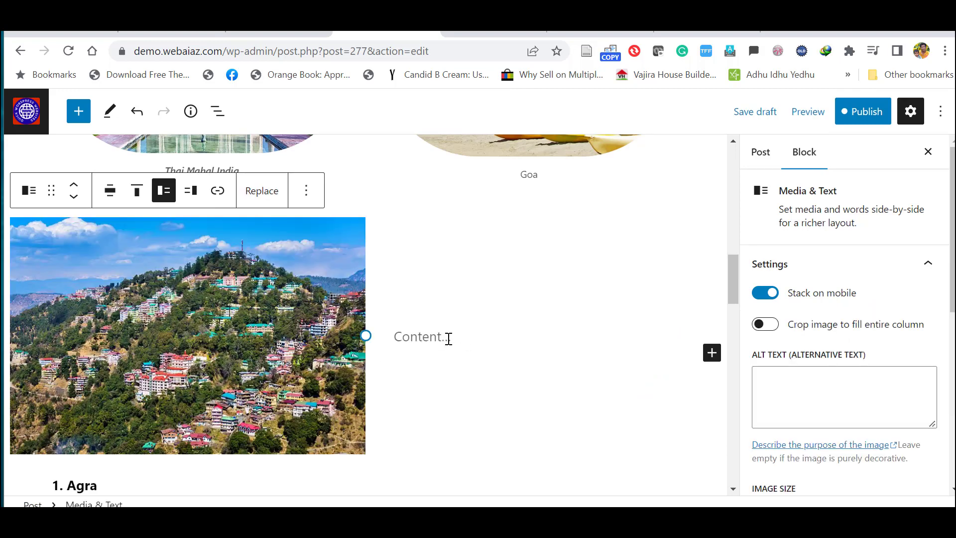
- Fill the Media & Text content with the paragraph about skyrocketing temperatures in New Delhi and cooler hill stations like Shimla
type("When the temperatures skyrocket in New Delhi and other cities in North India, tourists and locals alike make their way to cooler climates in the hill stations, the most popular of which is Shimla.")
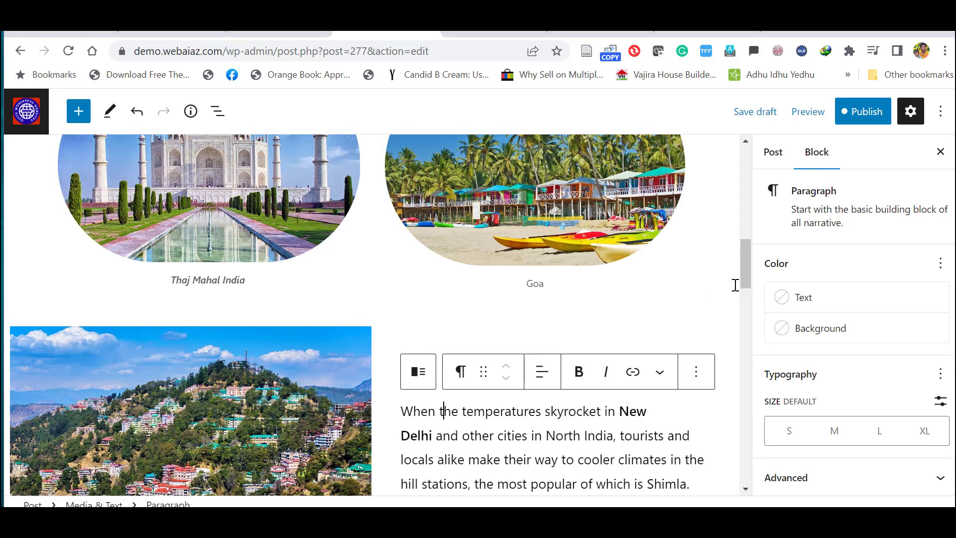
scroll(752, 288, "down", 3)
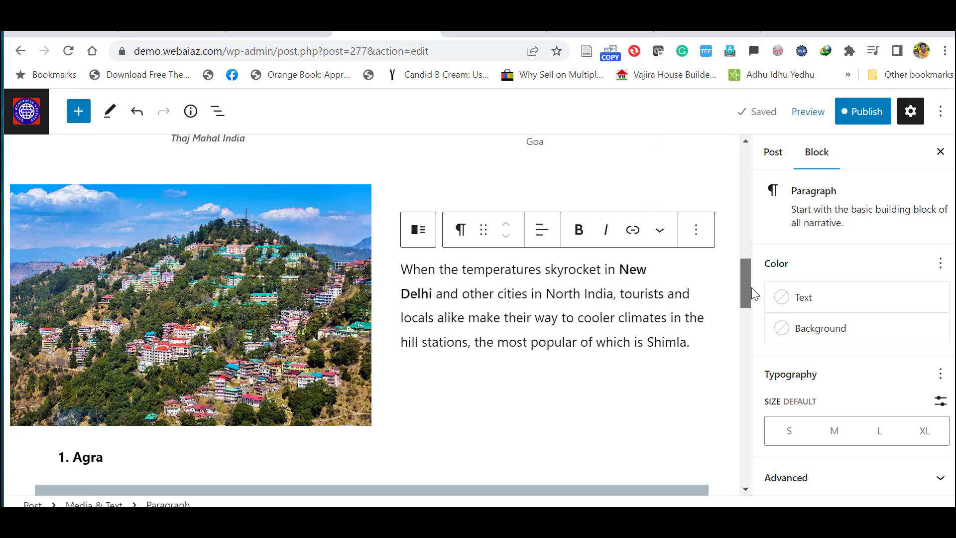
left_click(379, 259)
- Insert a Cover block above the Media & Text block and upload india-best-places-to-visit-varanasi.jpg as its image
scroll(362, 243, "up", 2)
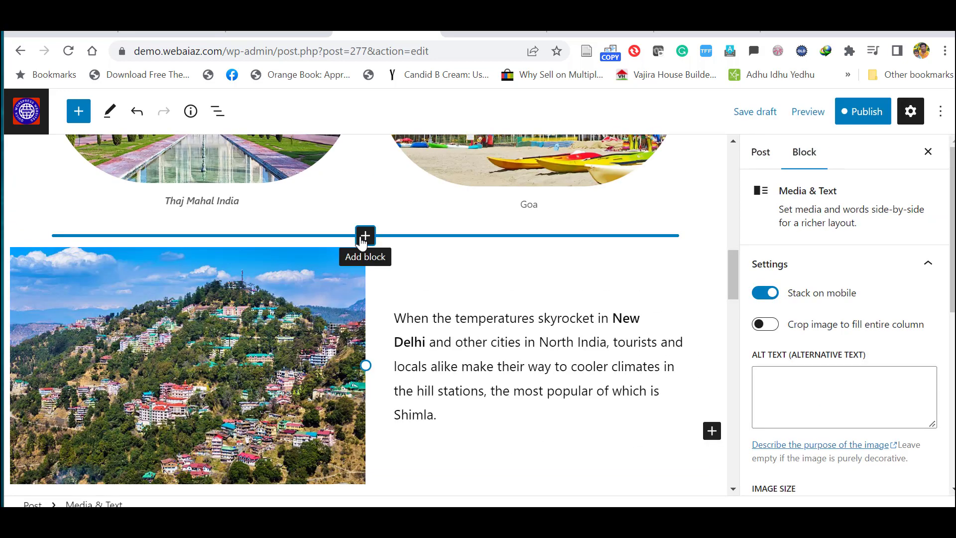
left_click(363, 240)
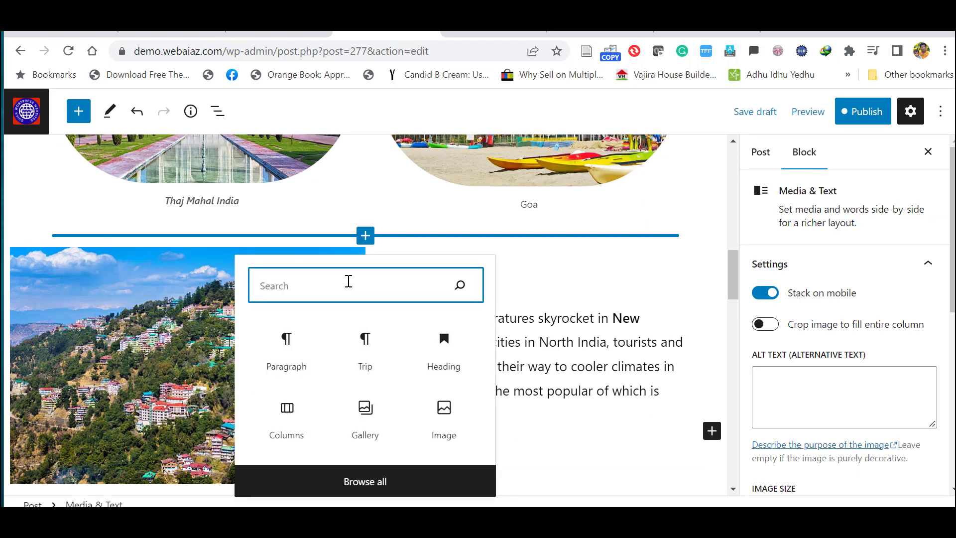
type("cover")
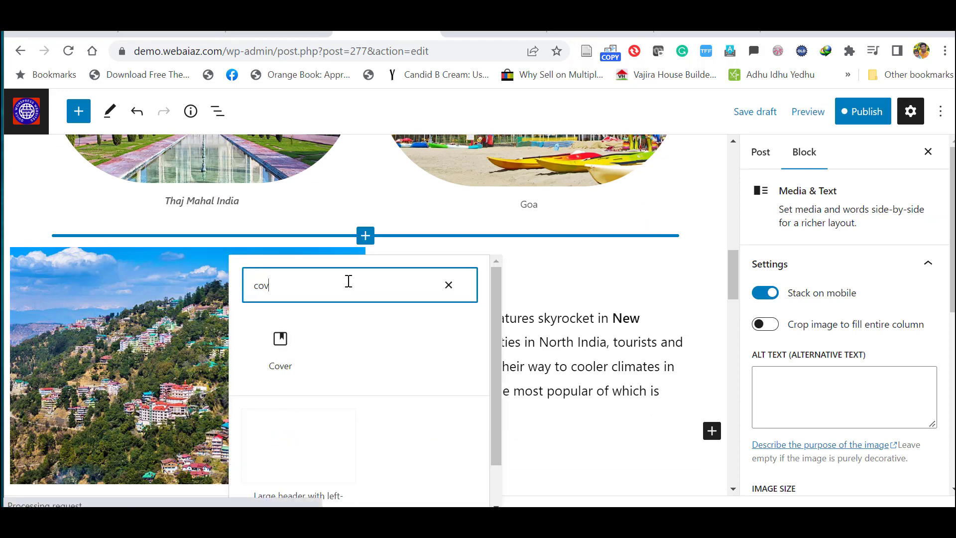
left_click(278, 342)
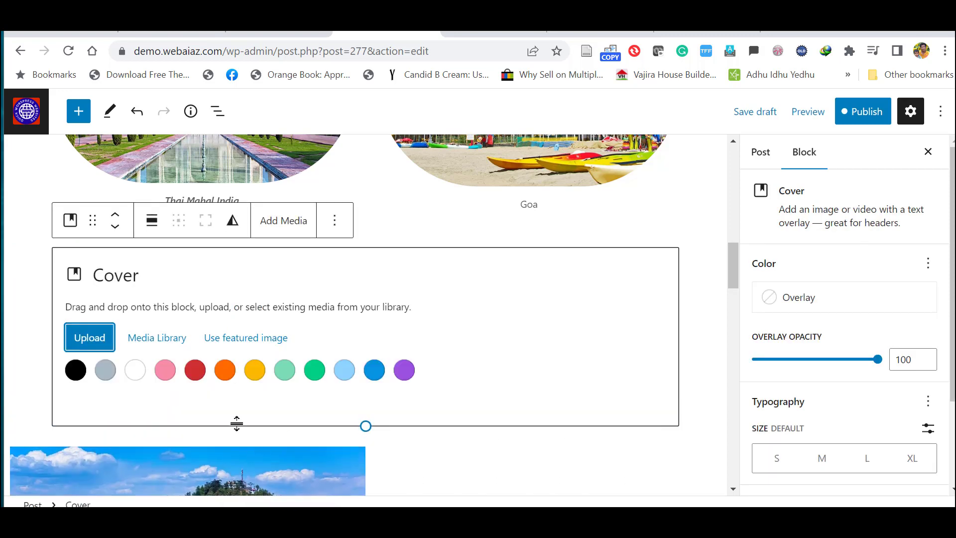
left_click(87, 337)
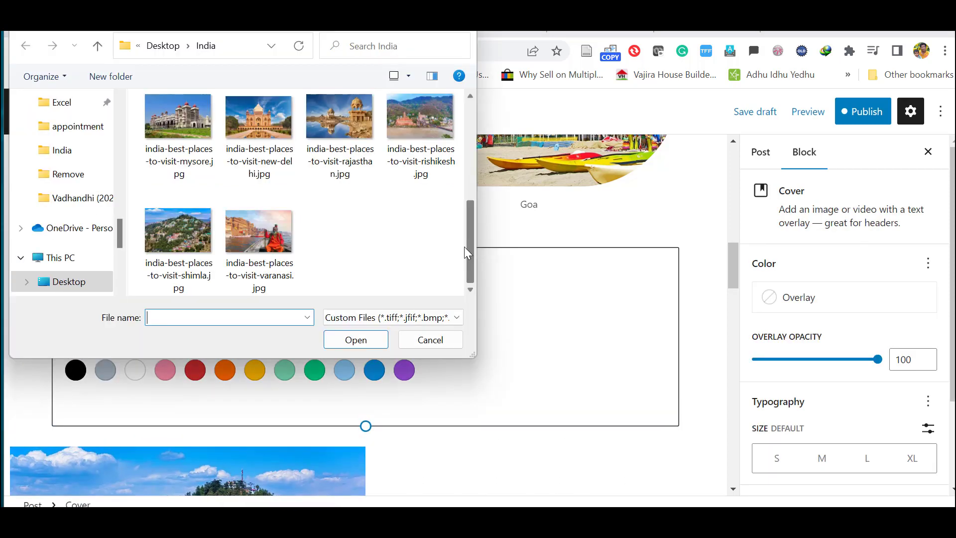
left_click(259, 234)
left_click(348, 336)
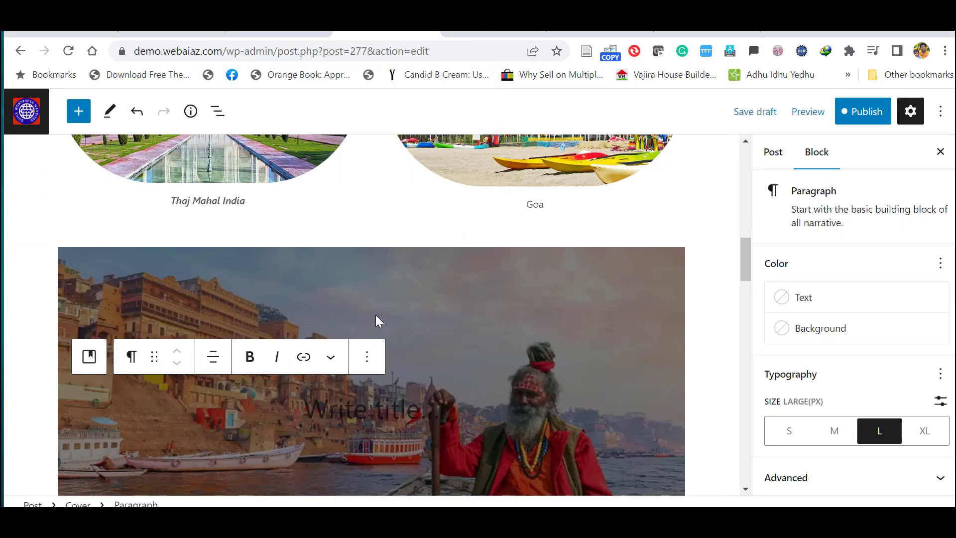
- Title the cover image "Varanasi" and make the title text white
type("Varanasi")
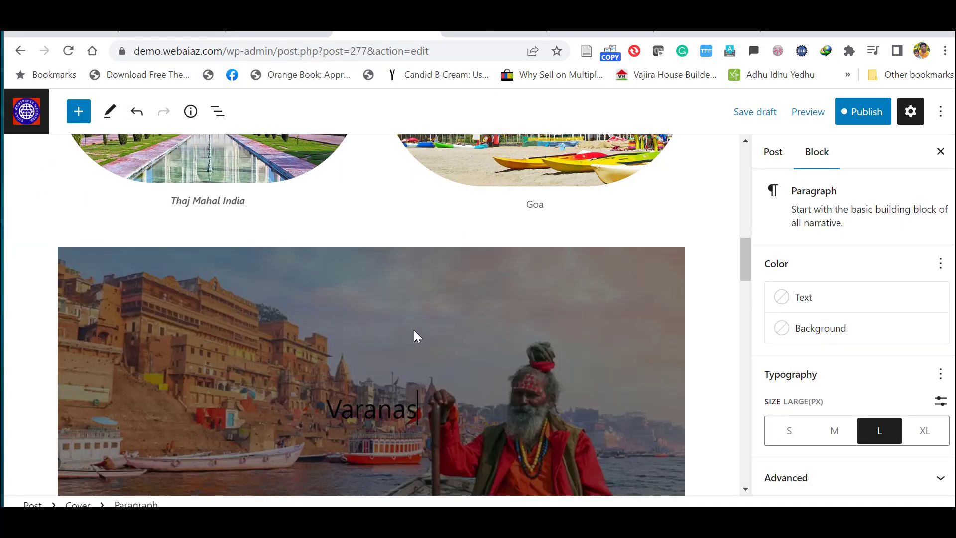
left_click(788, 299)
left_click(627, 386)
mouse_move(732, 264)
left_mouse_down()
mouse_move(732, 282)
mouse_move(723, 241)
mouse_move(725, 269)
left_mouse_up()
- Move the cover image's focal point to 48% left and 66% top, and turn on its fixed background
left_click(421, 301)
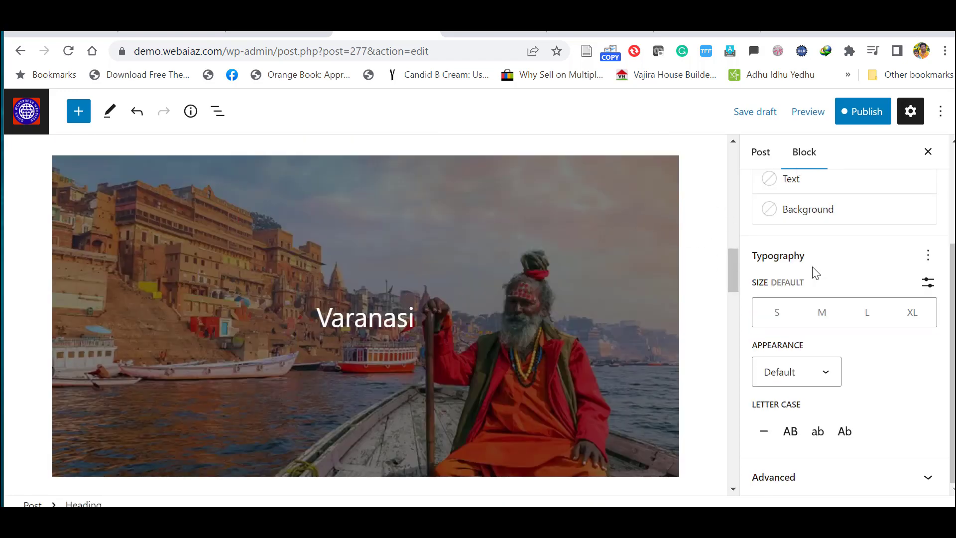
scroll(827, 387, "up", 1)
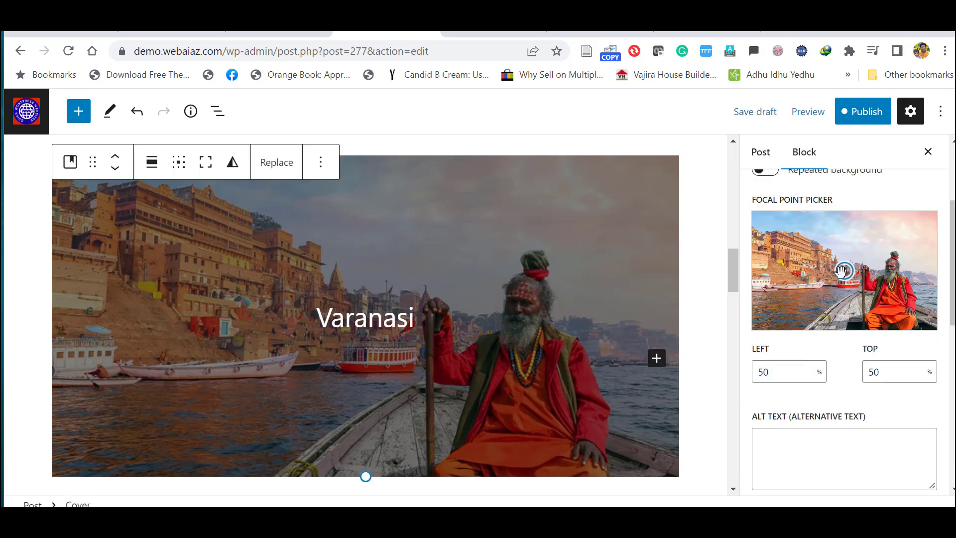
left_click_drag(846, 275, 890, 269)
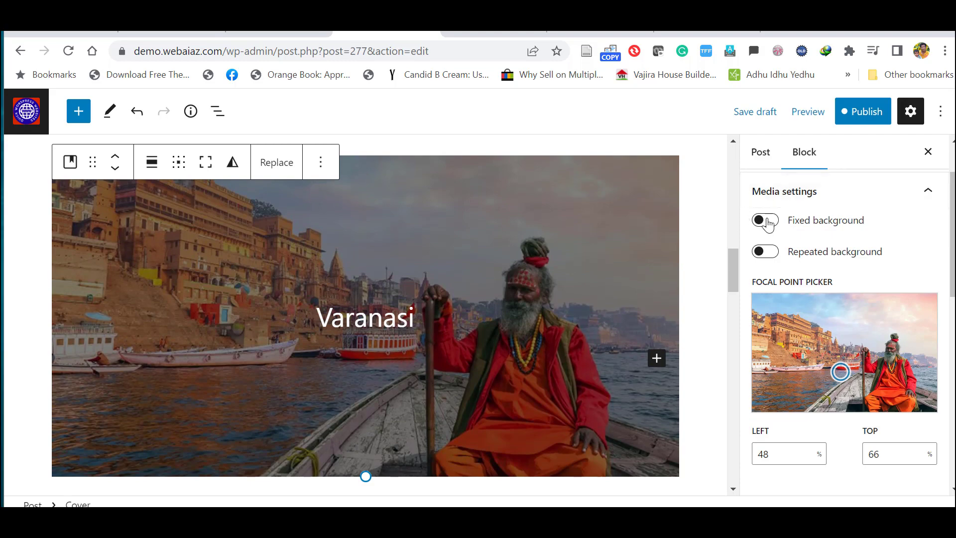
left_click(766, 220)
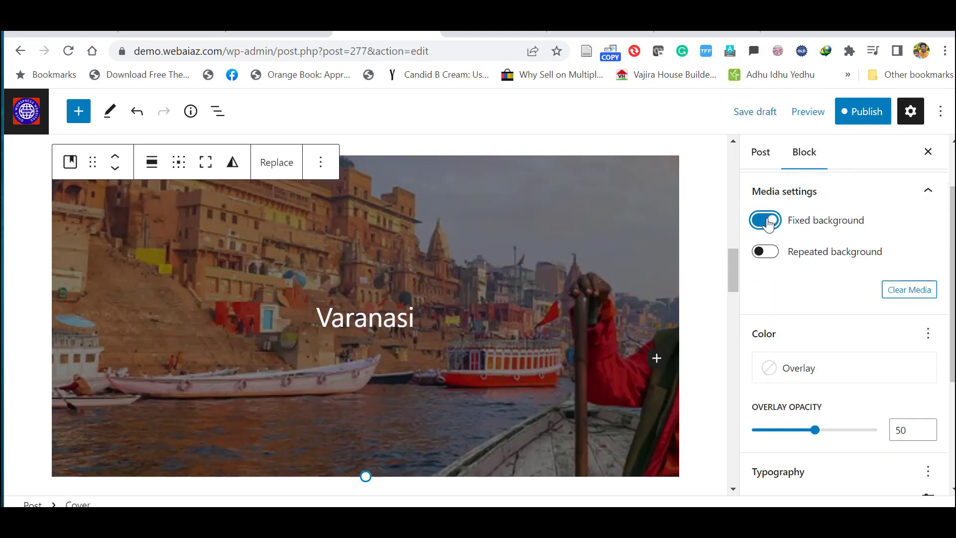
mouse_move(735, 277)
left_mouse_down()
mouse_move(724, 241)
mouse_move(731, 305)
mouse_move(725, 273)
left_mouse_up()
- Set the Varanasi cover's overlay opacity to 20
left_click_drag(816, 431, 729, 422)
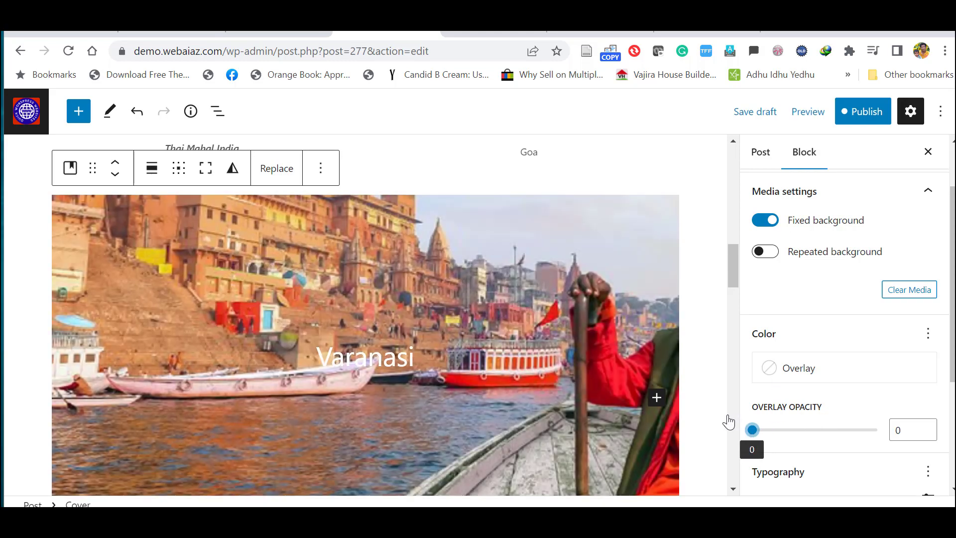
key("Right")
key("Right")
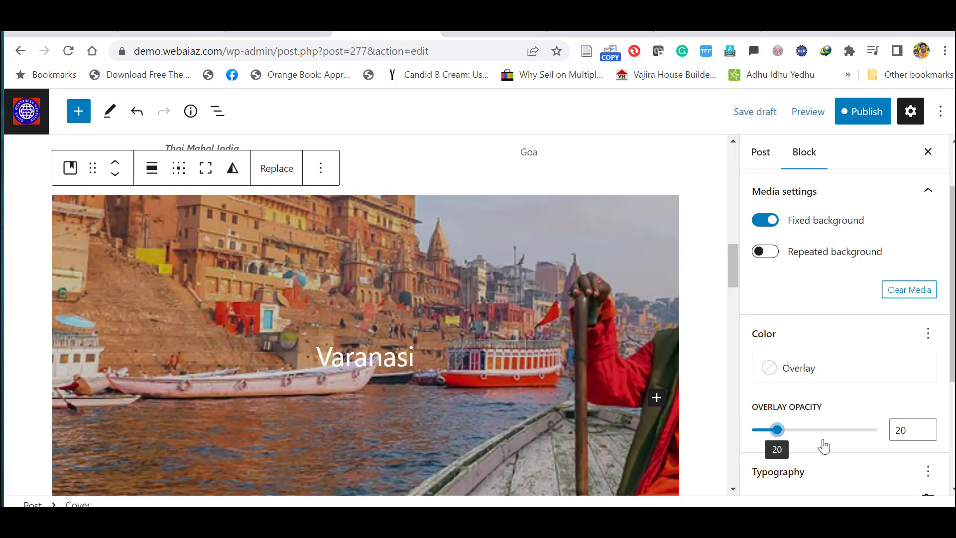
left_click_drag(824, 447, 813, 444)
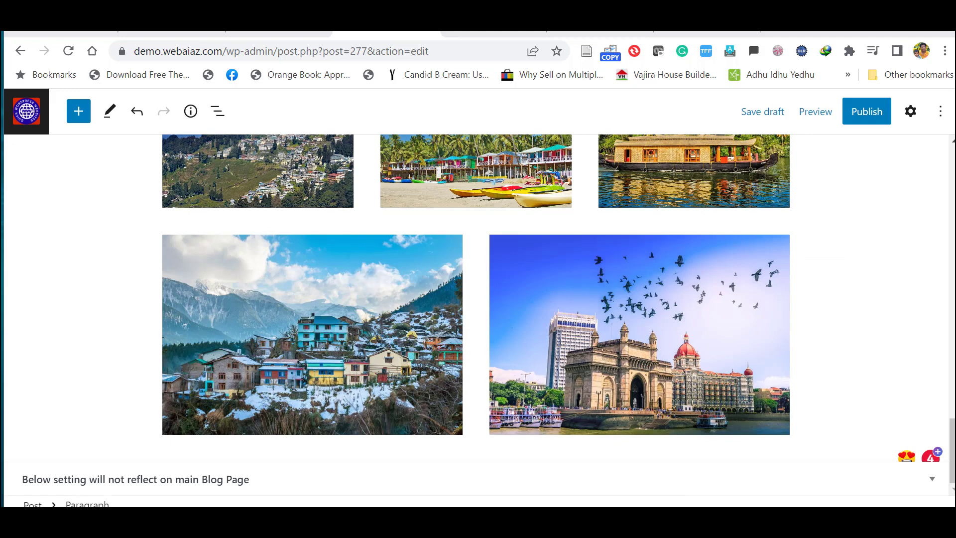
- Remove the intro paragraph about India's big cities that starts with "There's also"
scroll(952, 438, "up", 1)
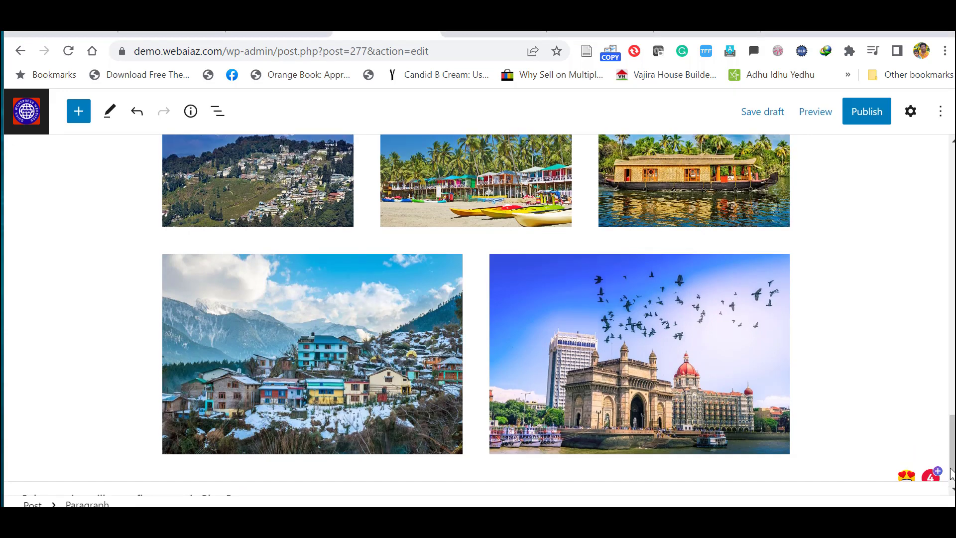
left_click_drag(952, 438, 952, 180)
left_click(489, 318)
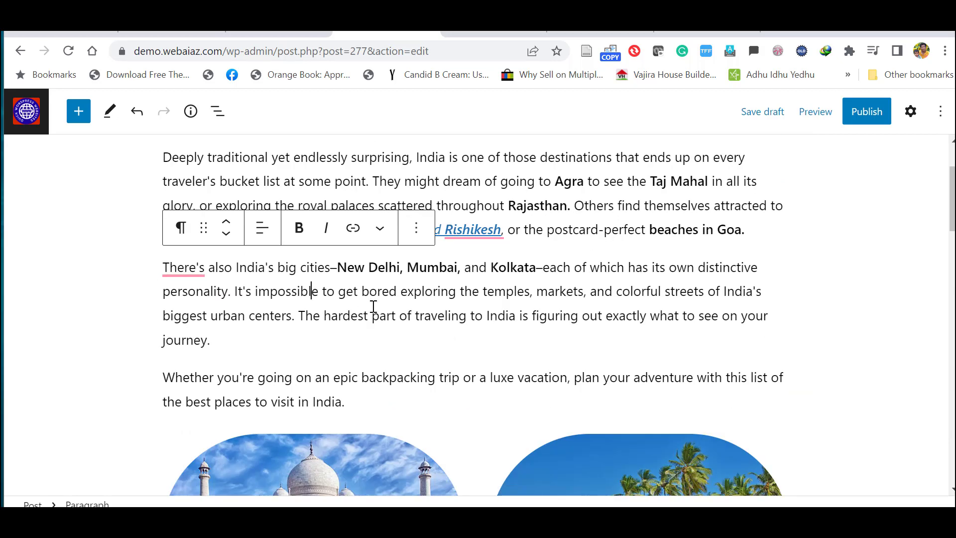
left_click(416, 227)
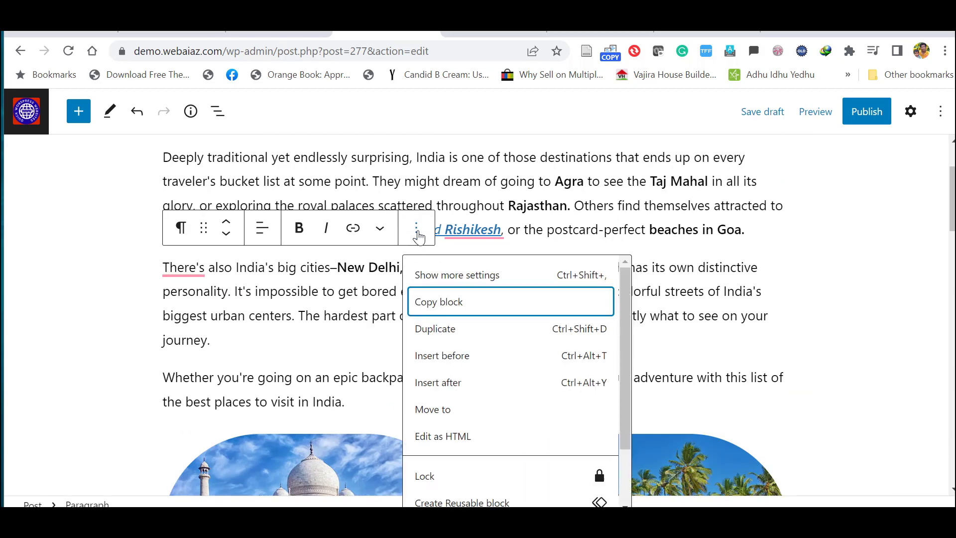
scroll(628, 435, "down", 2)
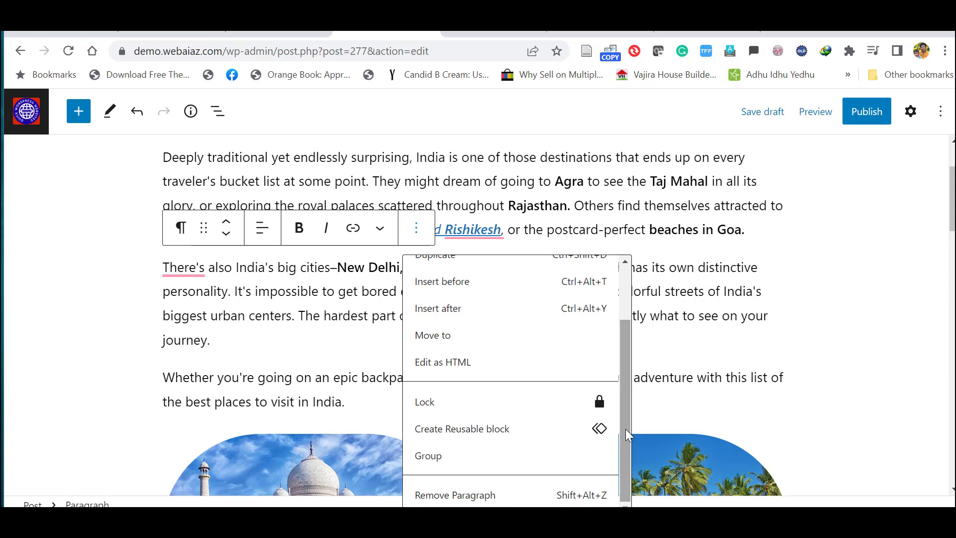
left_click(488, 496)
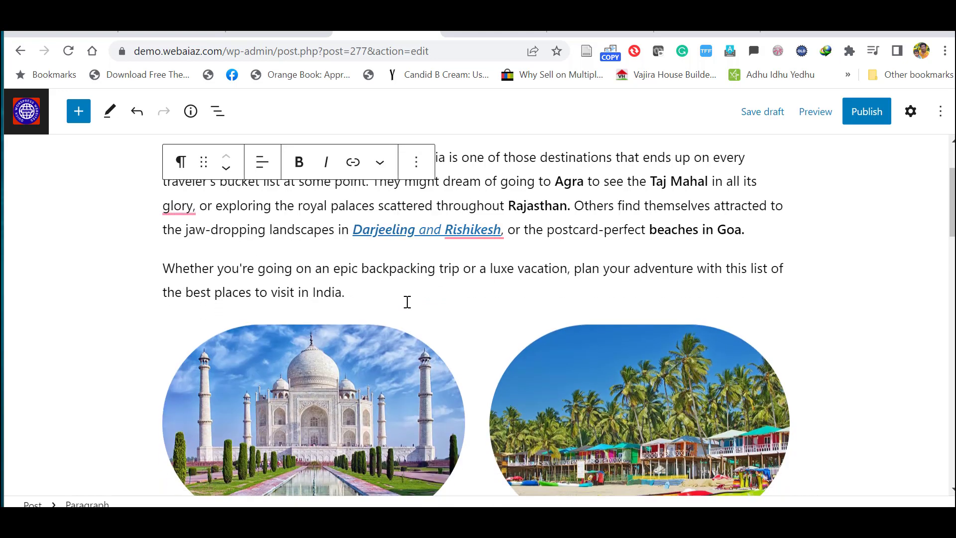
- Save the "Whether you're going on an epic backpacking trip" paragraph as a reusable block named "Trip"
left_click(343, 294)
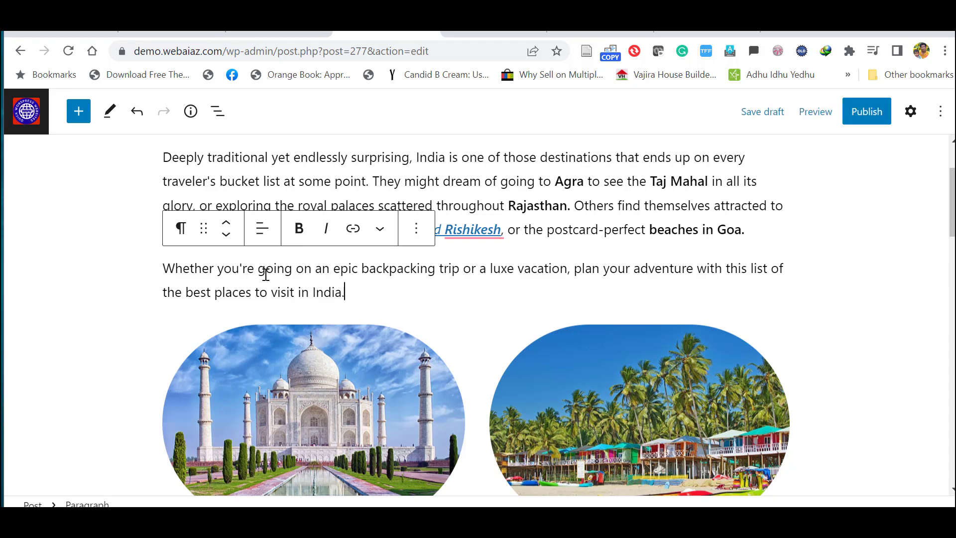
key("shift+Left")
left_click(159, 261, "shift")
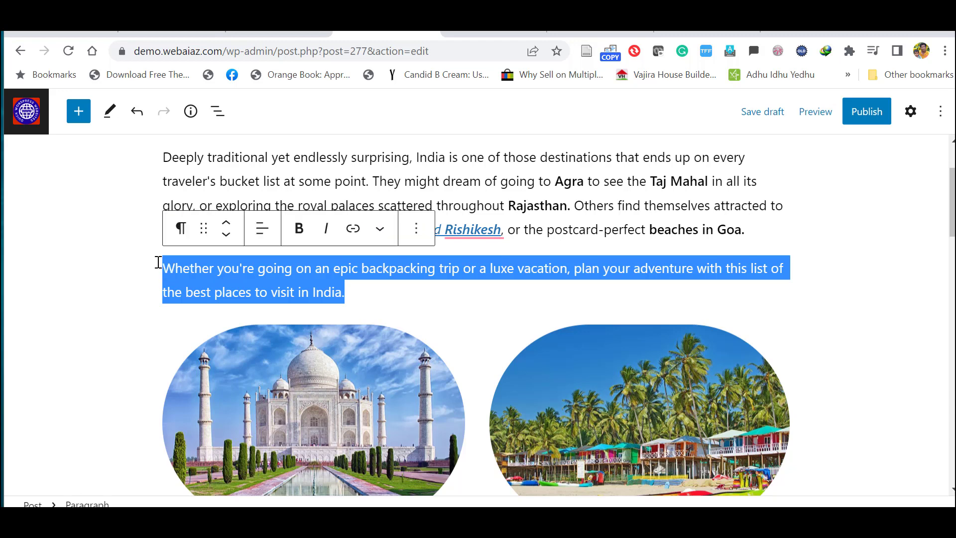
left_click(415, 230)
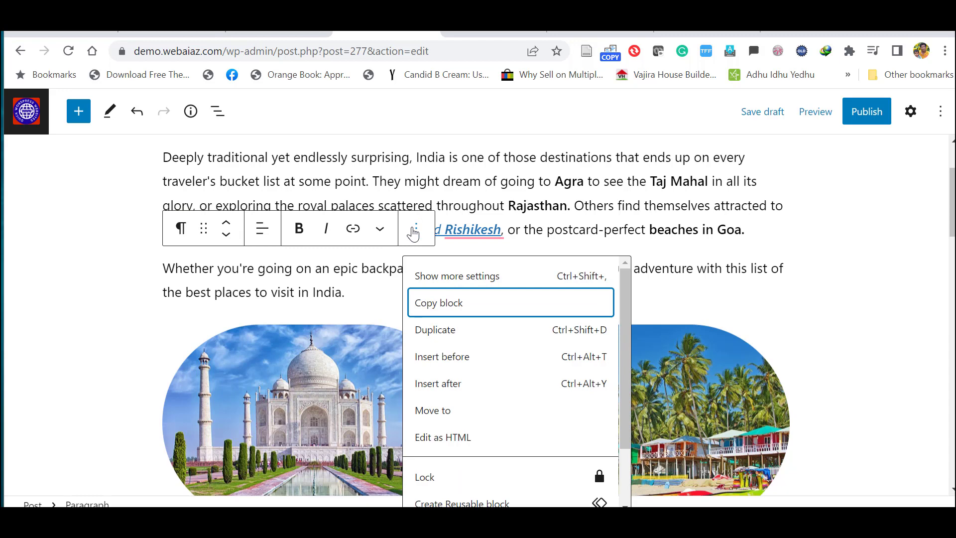
scroll(626, 395, "down", 2)
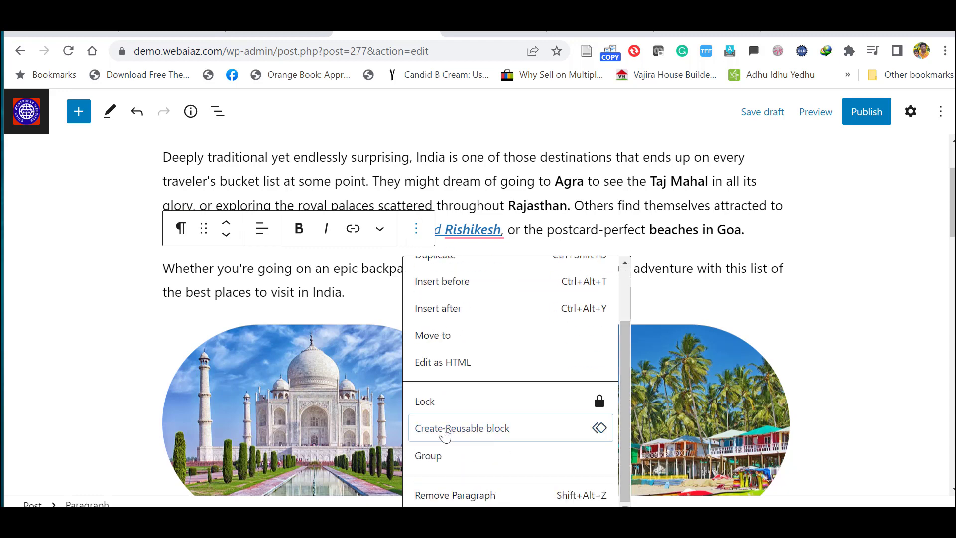
left_click(512, 437)
left_click(427, 308)
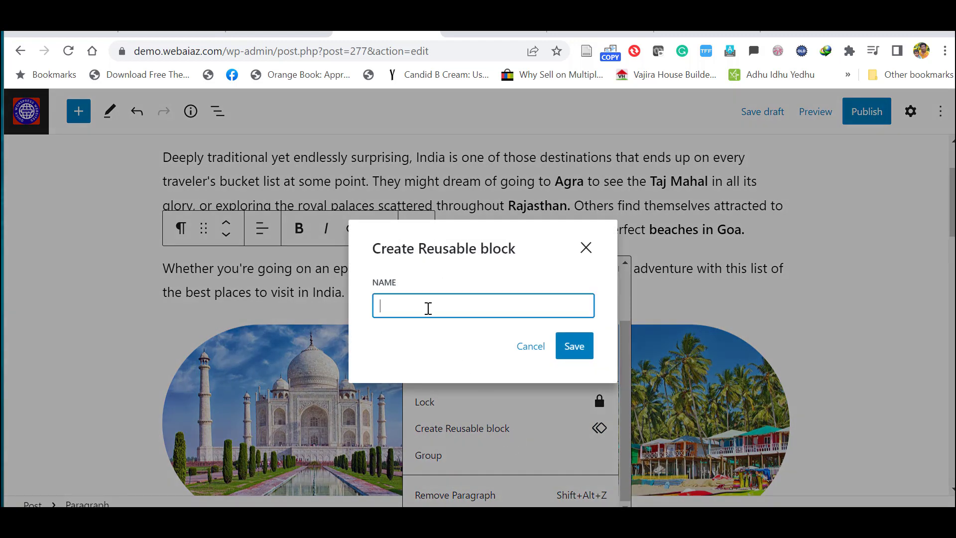
type("Trip")
left_click(560, 347)
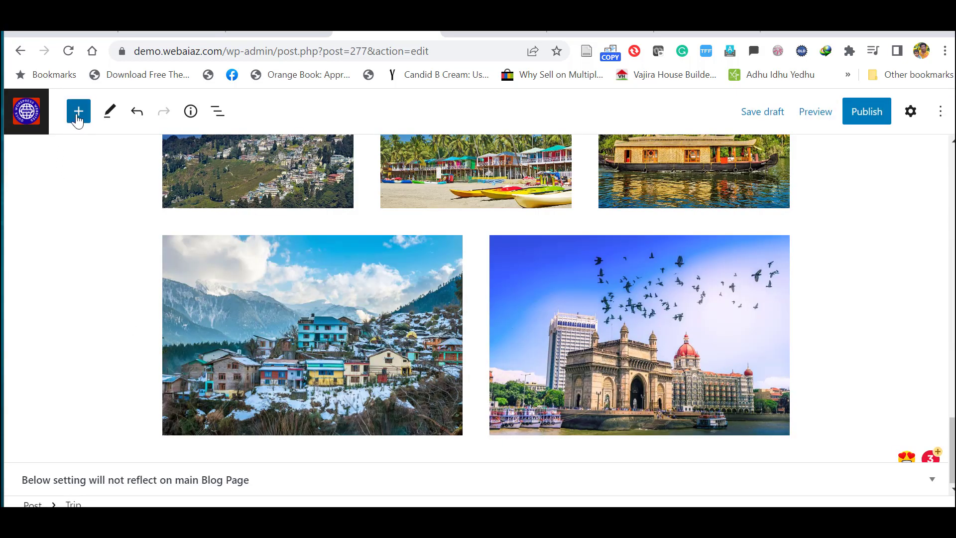
- Look up the saved reusable blocks in the block library
left_click(78, 114)
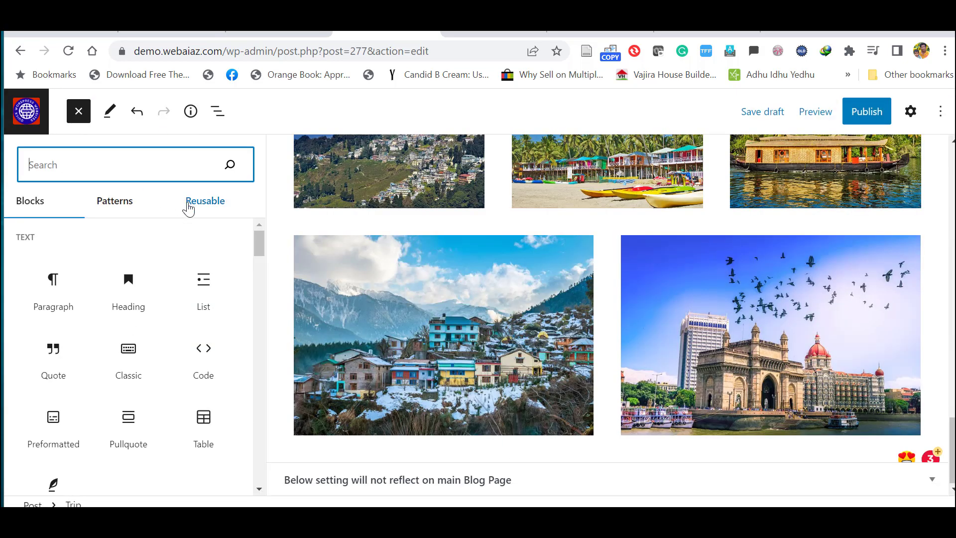
left_click(189, 208)
mouse_move(55, 287)
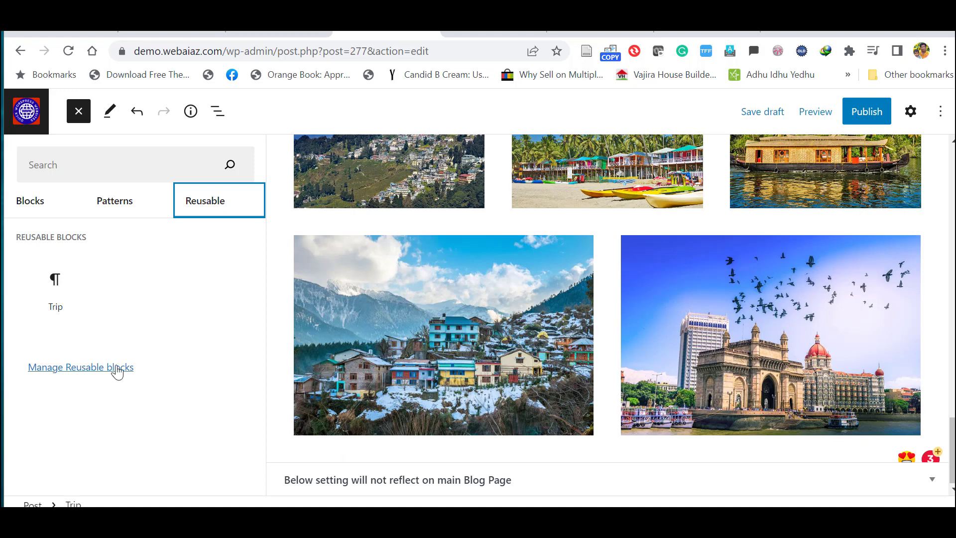
- Insert the reusable block "Trip" below the image gallery at the end of the post
left_click(73, 371)
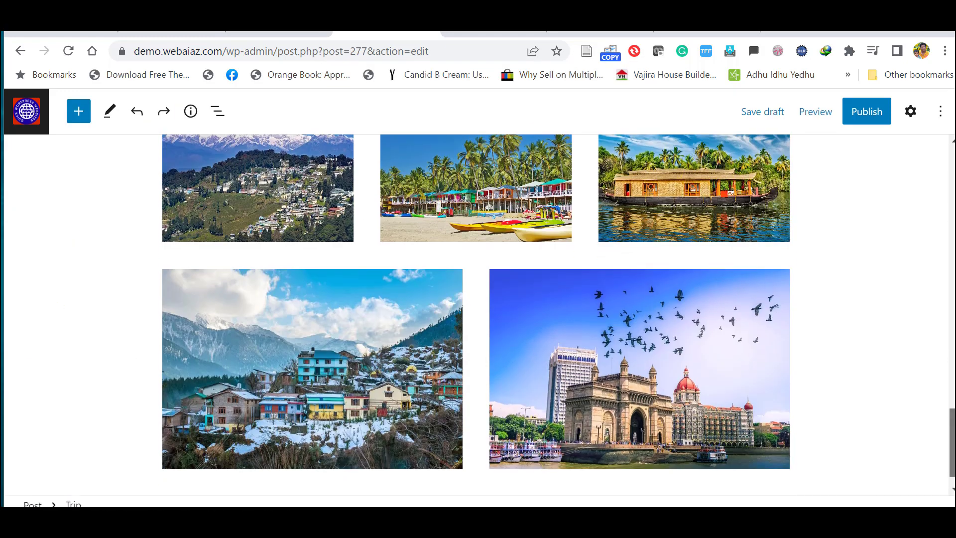
scroll(478, 314, "down", 1)
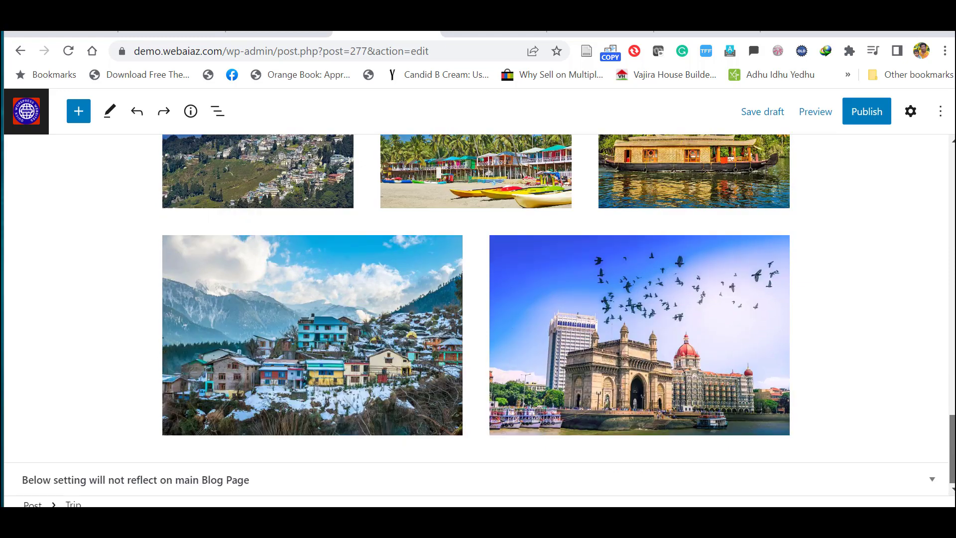
left_click(78, 111)
left_click(195, 209)
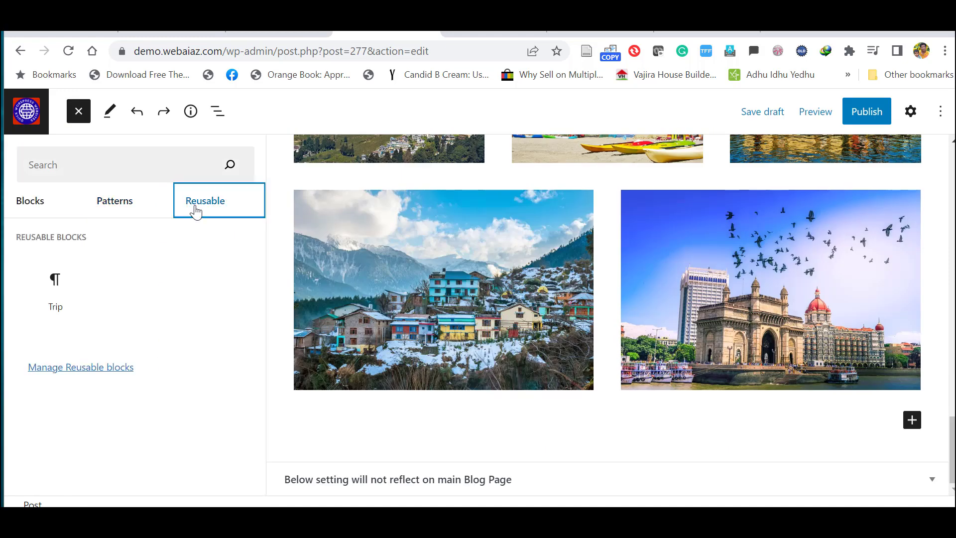
left_click(56, 283)
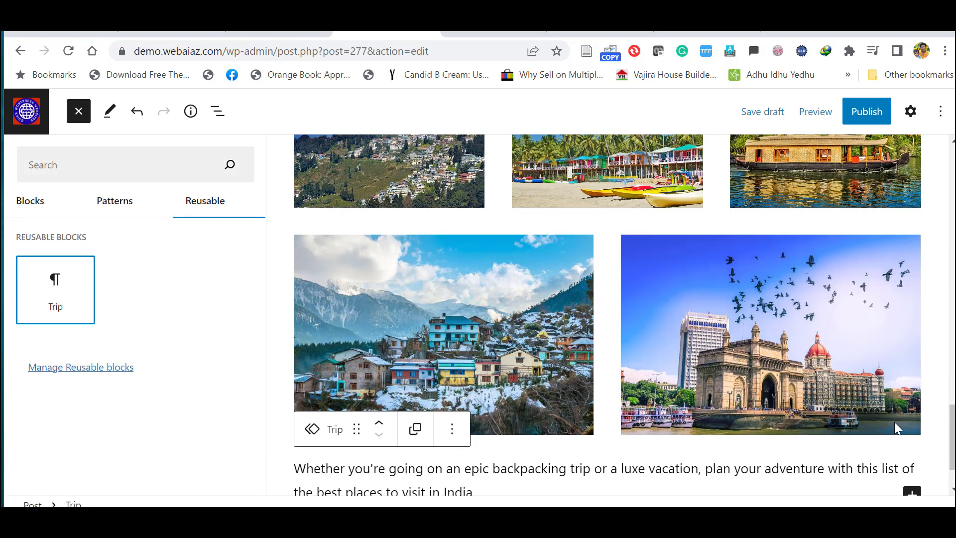
key("Escape")
scroll(478, 299, "down", 1)
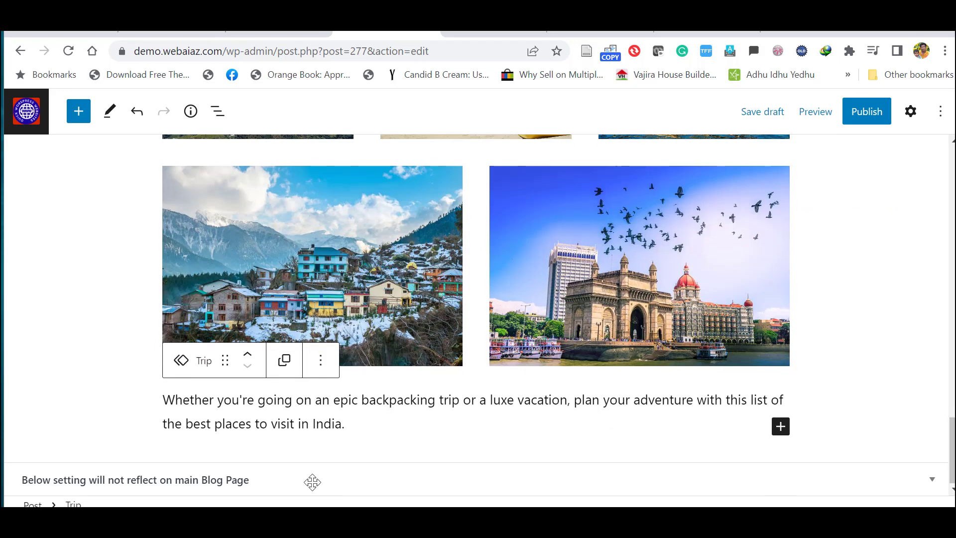
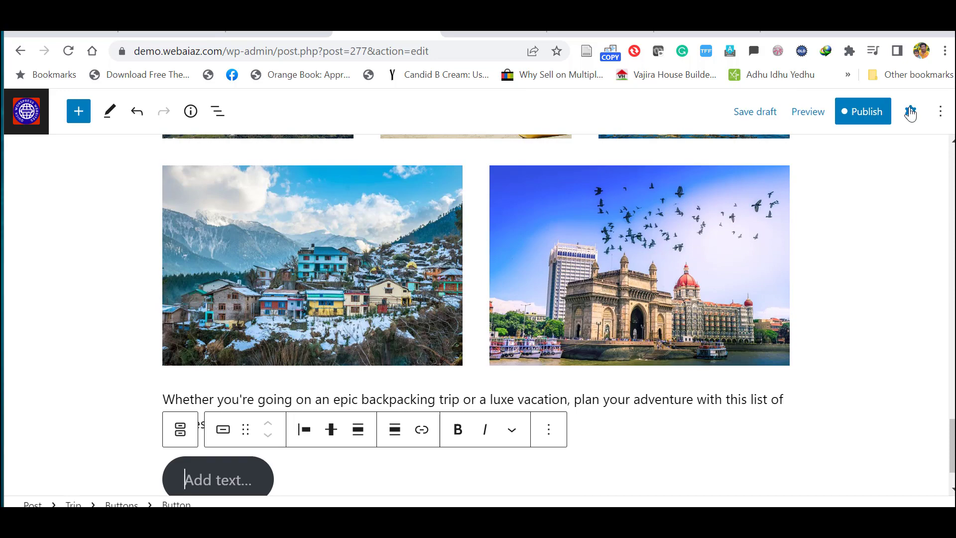
- Open the new button's block settings, try the Outline style and switch the button back to Fill
left_click(911, 112)
scroll(847, 329, "down", 2)
scroll(847, 329, "down", 3)
scroll(363, 298, "down", 1)
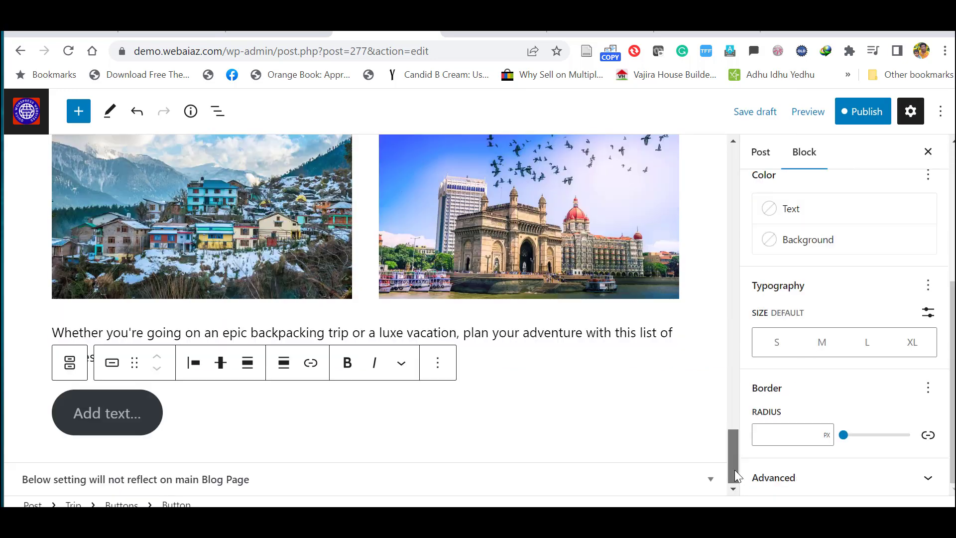
scroll(847, 328, "up", 4)
left_click(895, 269)
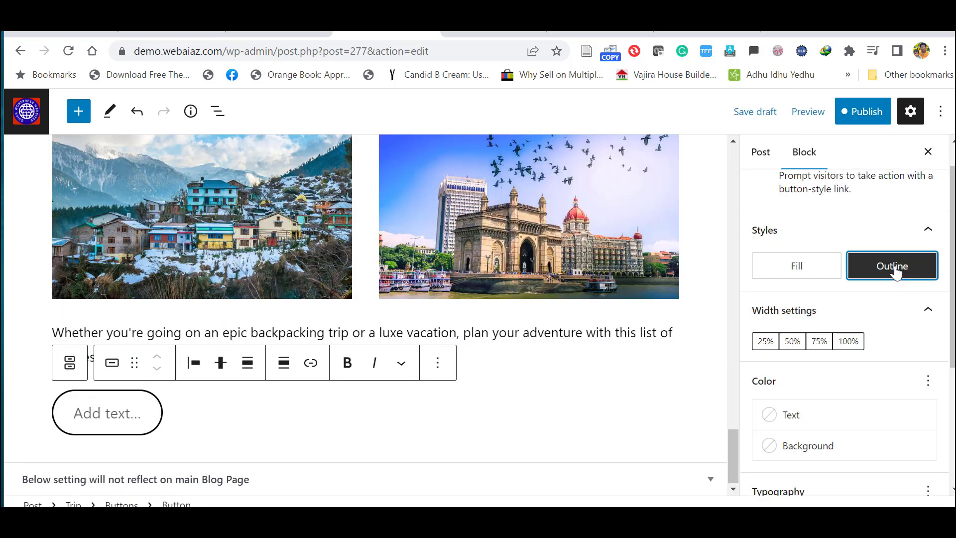
left_click(817, 269)
- Try the empty button at 25%, 50%, 75% and 100% width
left_click(765, 342)
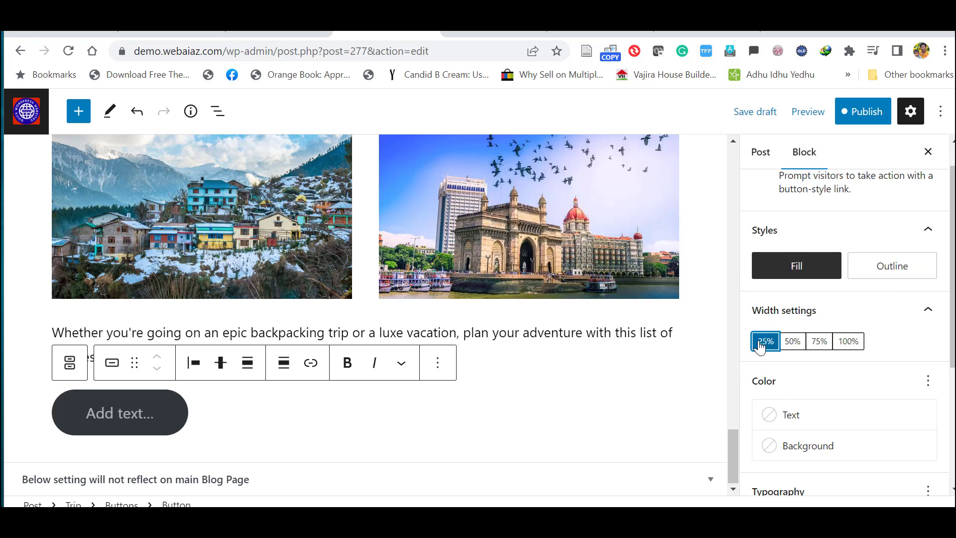
left_click(792, 342)
left_click(819, 341)
left_click(848, 342)
- Set the button's border radius to 16 px and label it "Video Tour"
scroll(849, 349, "down", 4)
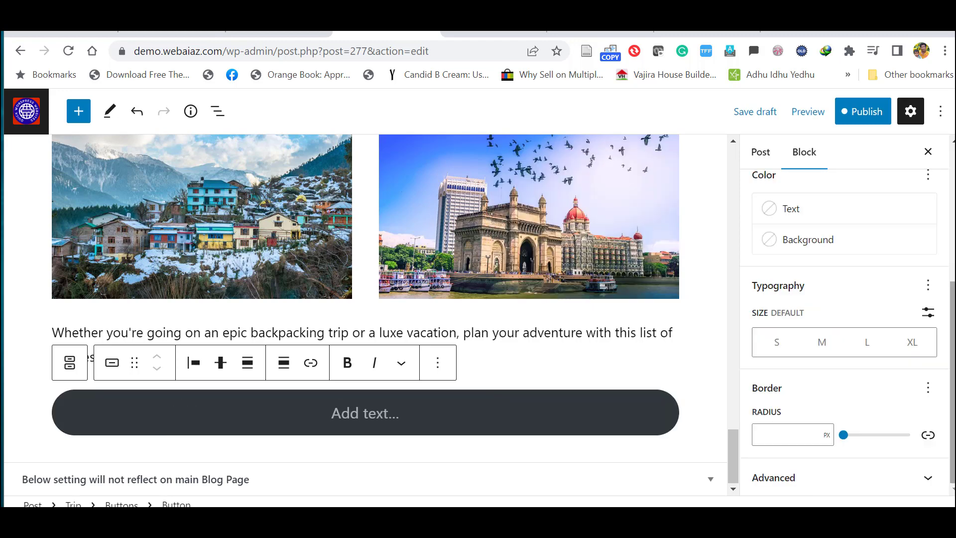
mouse_move(845, 435)
left_mouse_down()
mouse_move(910, 452)
mouse_move(854, 437)
left_mouse_up()
left_click(390, 413)
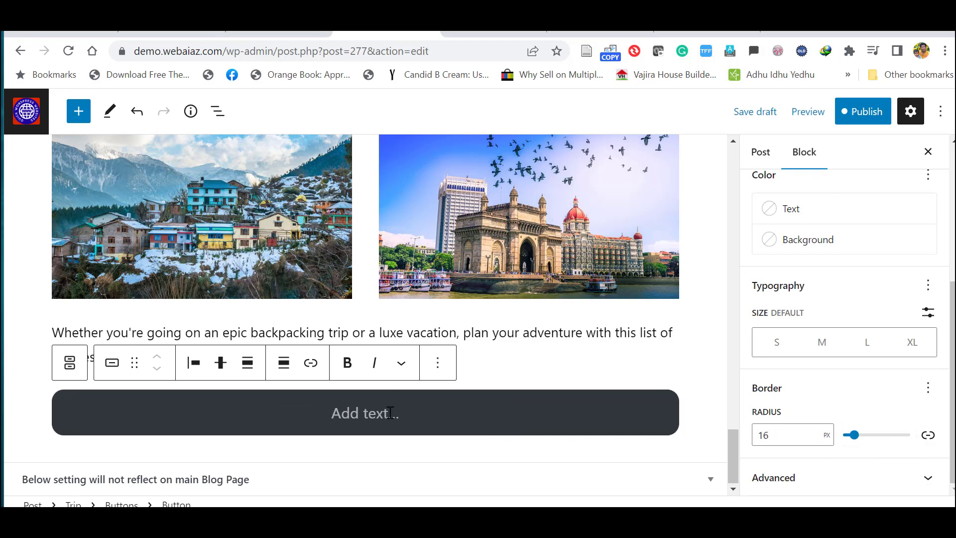
type("Video Tour")
- Set the Video Tour button's width to 25%
scroll(842, 249, "up", 2)
left_click(767, 222)
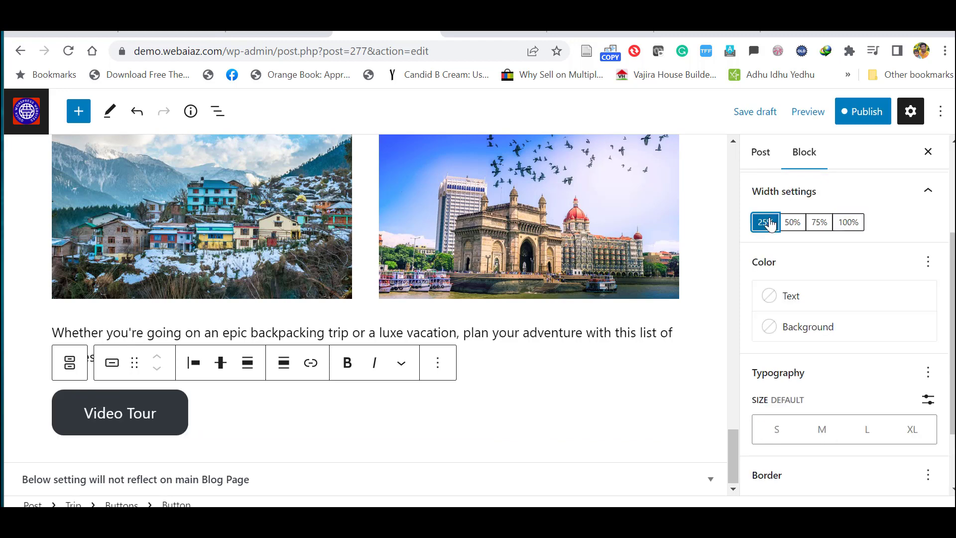
scroll(928, 416, "up", 3)
- Set the Video Tour button's text color to White after trying Luminous vivid amber and Vivid red
left_click(928, 415)
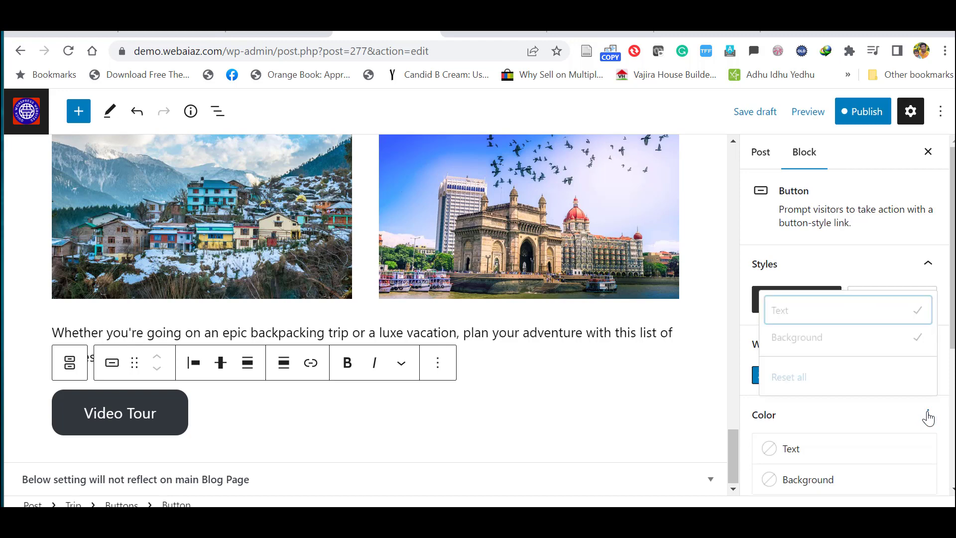
scroll(816, 345, "down", 3)
left_click(764, 289)
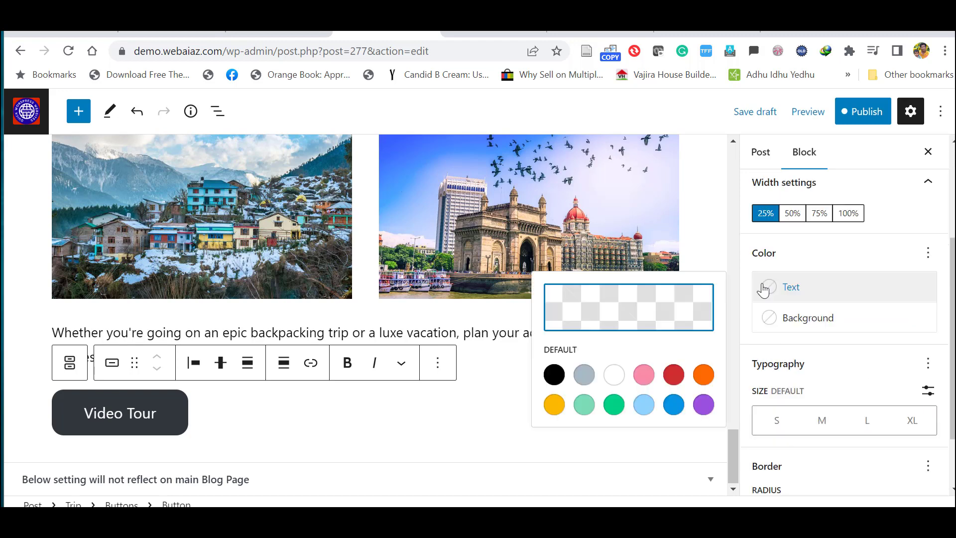
left_click(611, 382)
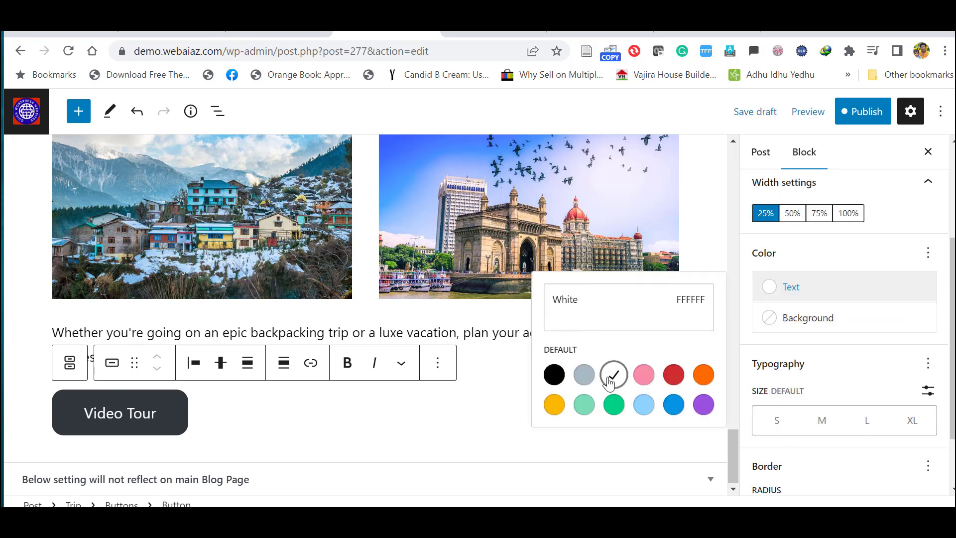
left_click(555, 405)
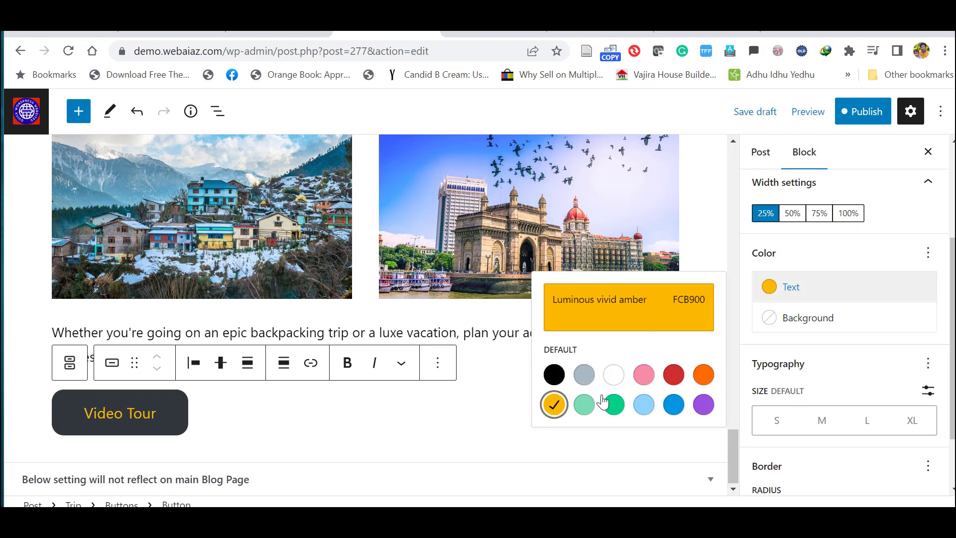
left_click(682, 375)
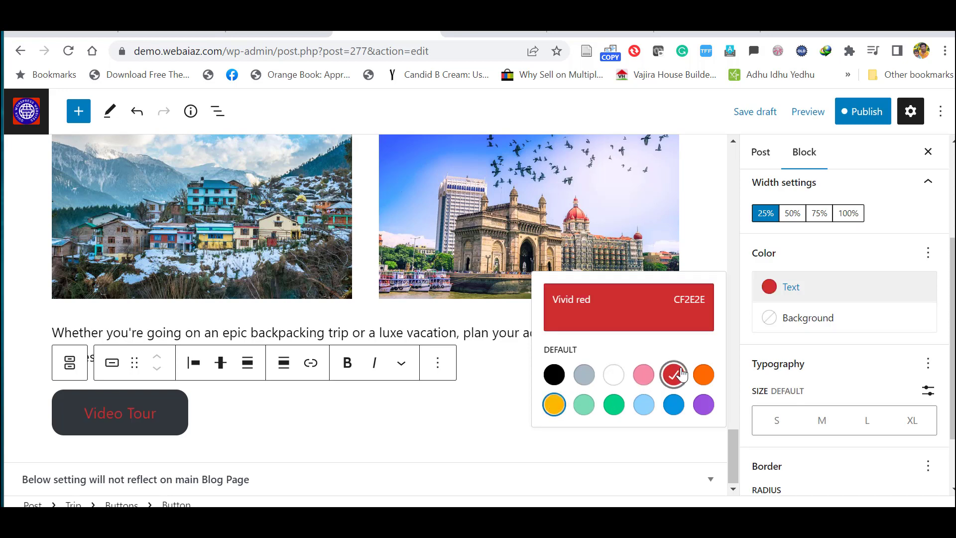
left_click(612, 381)
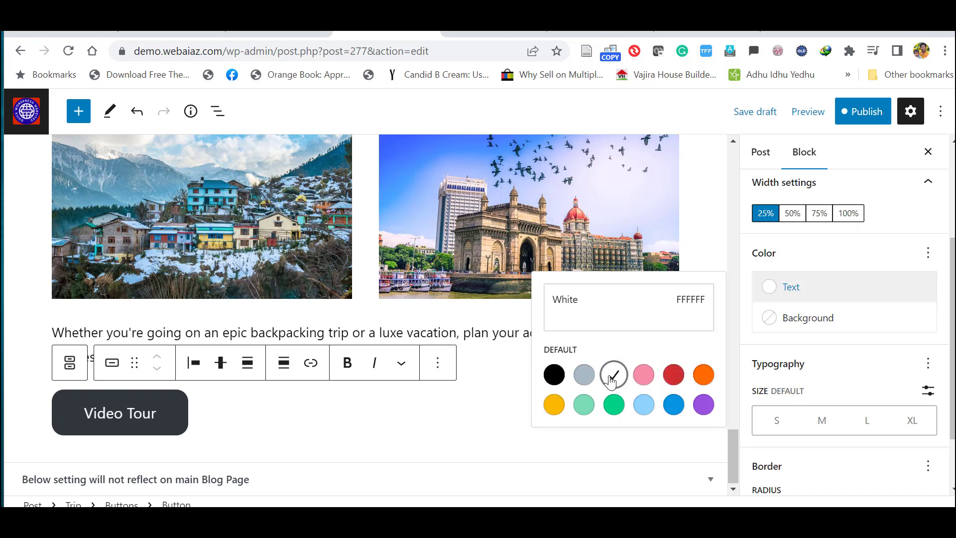
- Try solid amber, green cyan and red backgrounds on the Video Tour button, and apply the linear orange-magenta-blue preset gradient at 135 degrees
left_click(783, 325)
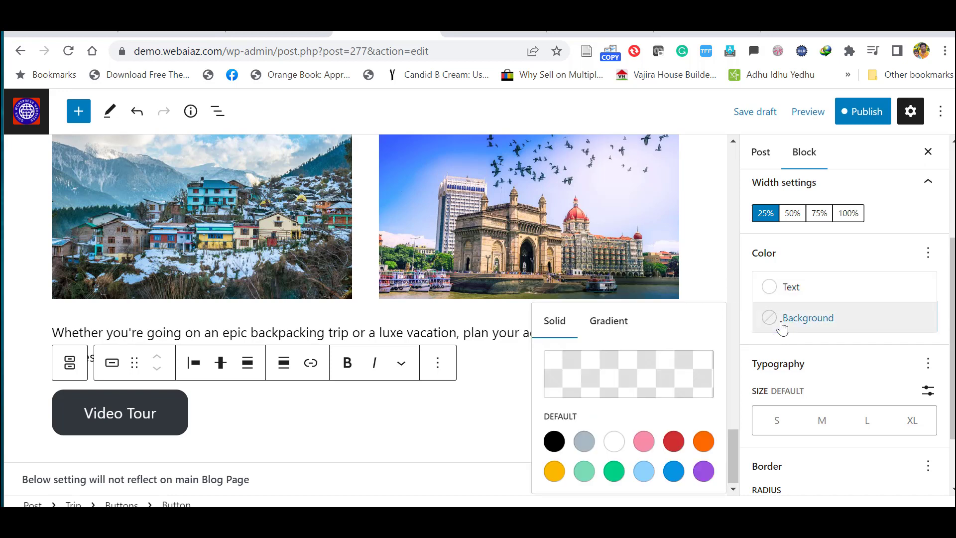
left_click(732, 438)
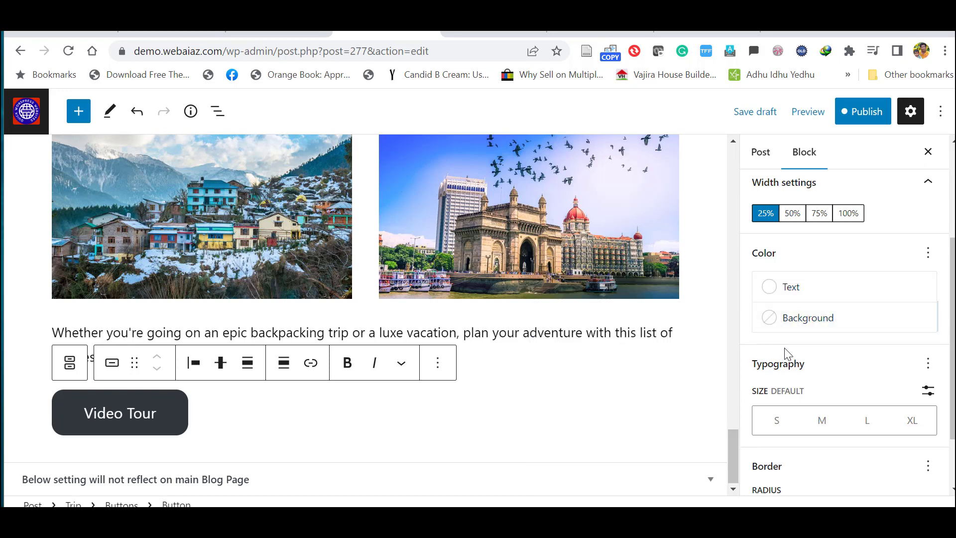
left_click(822, 322)
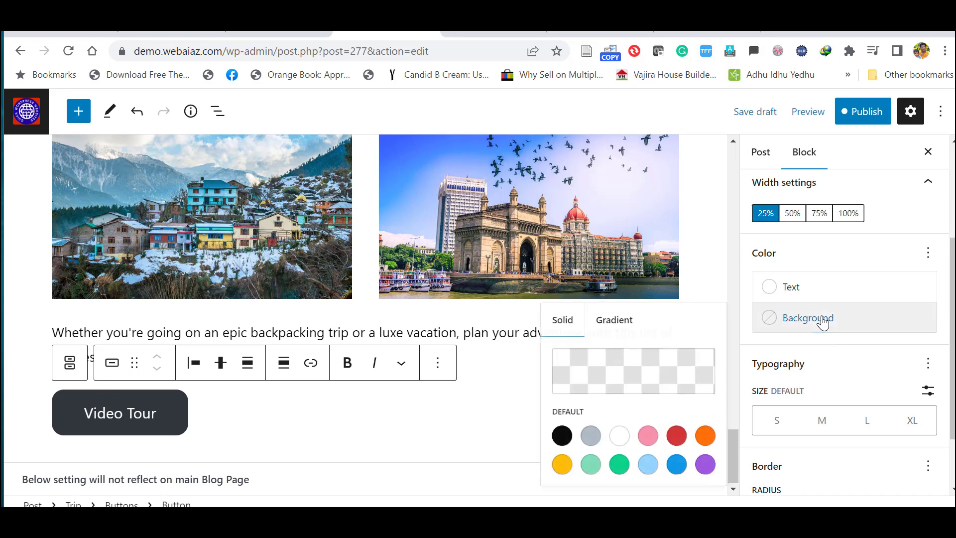
left_click(559, 476)
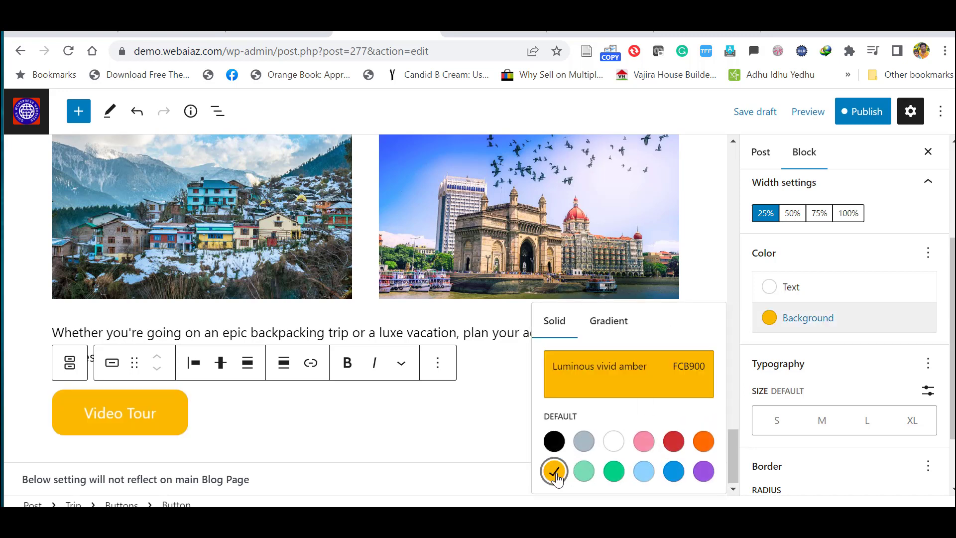
left_click(615, 477)
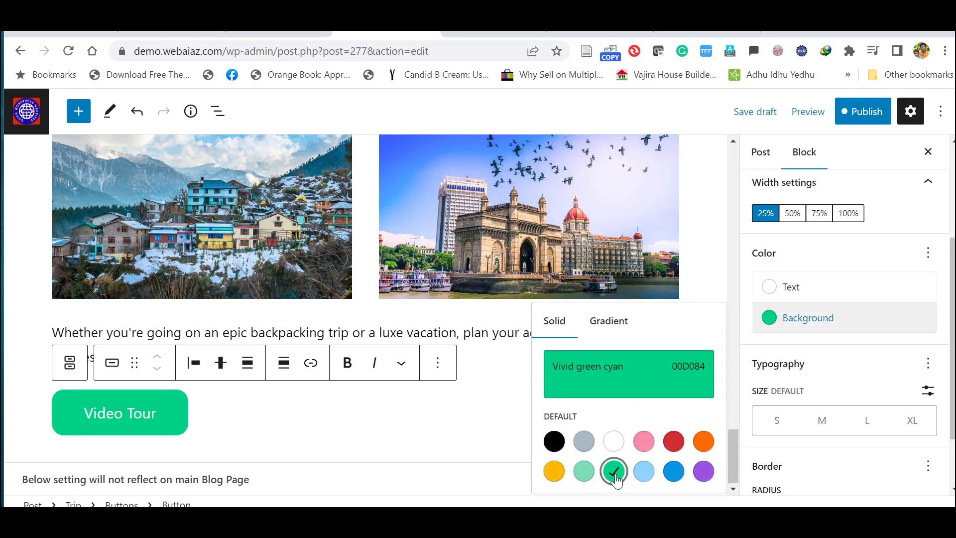
left_click(672, 445)
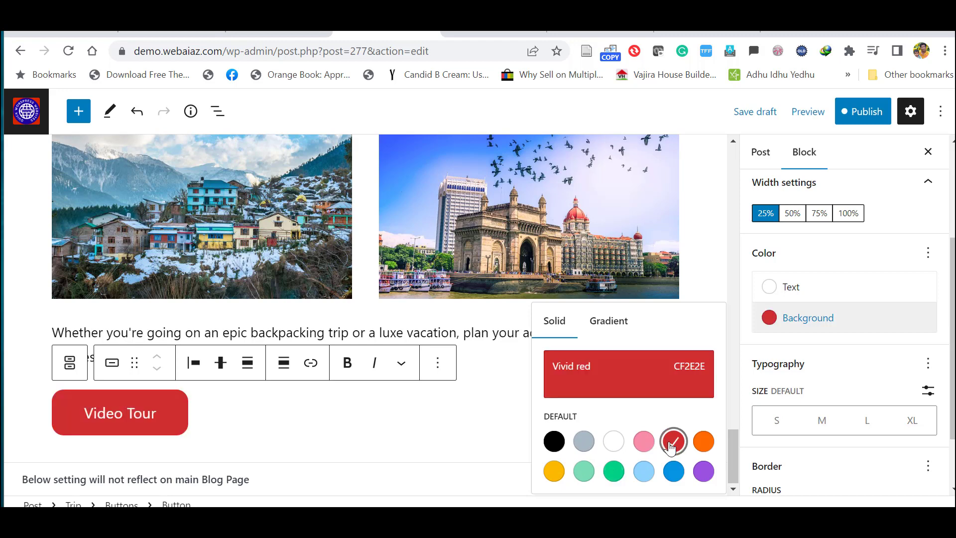
left_click(605, 322)
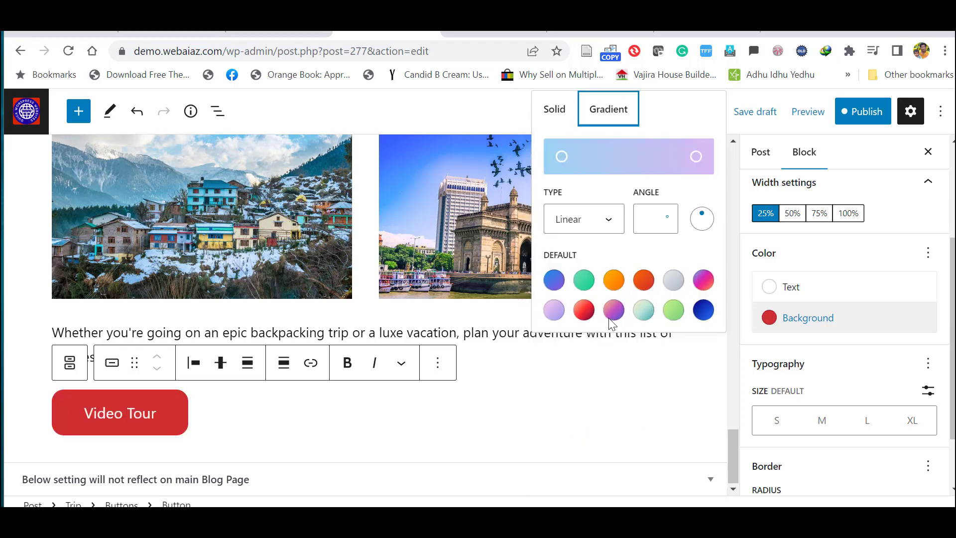
left_click(615, 313)
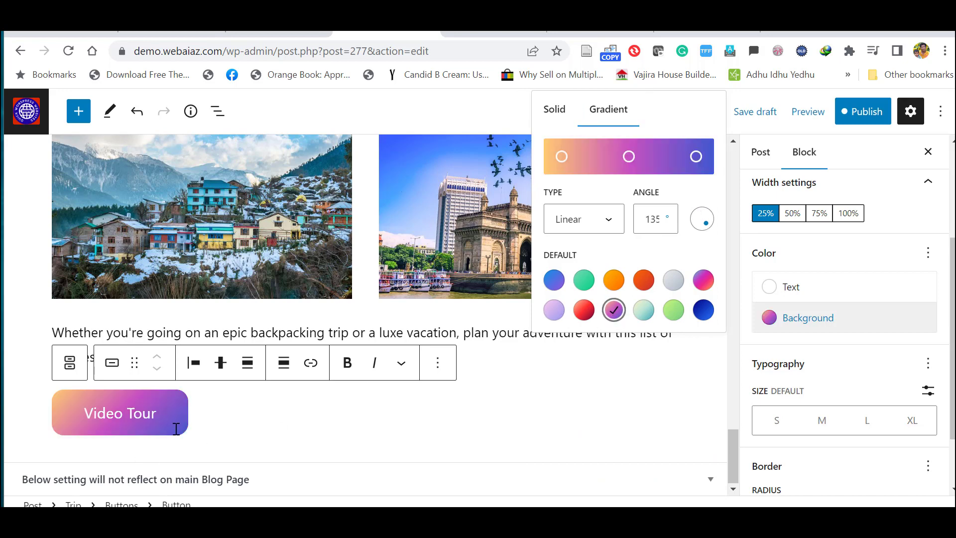
left_click(594, 364)
- Format the Video Tour label as bold 14 px text and center the button horizontally in its row
triple_click(115, 413)
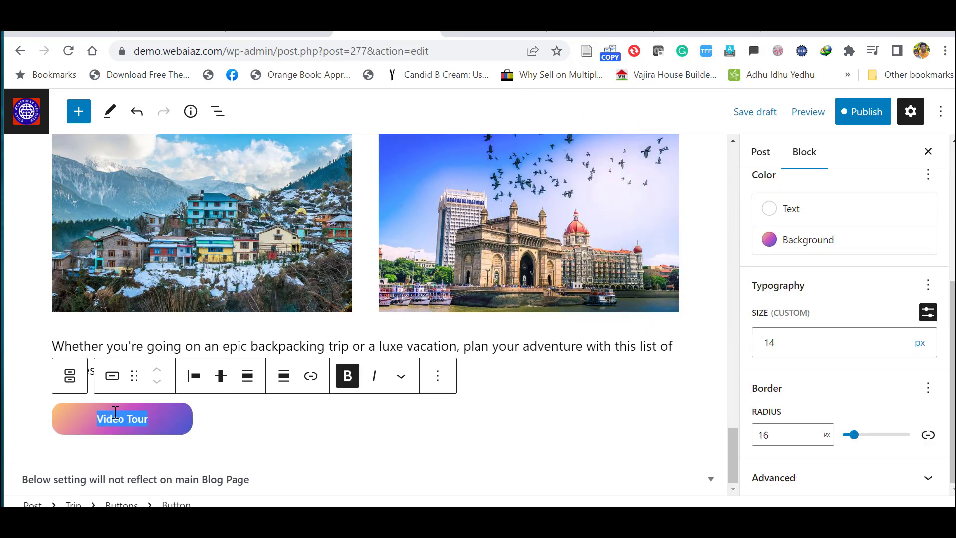
left_click(209, 421)
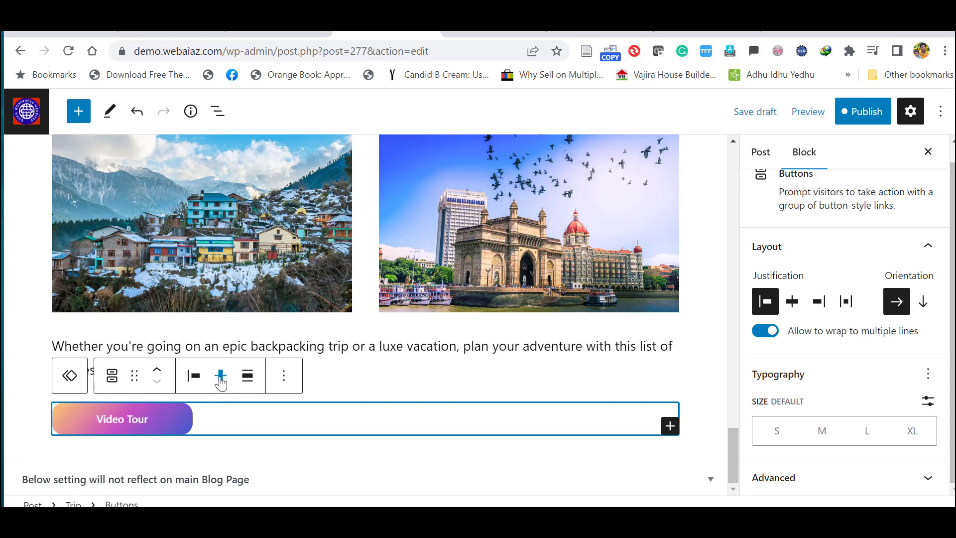
left_click(221, 378)
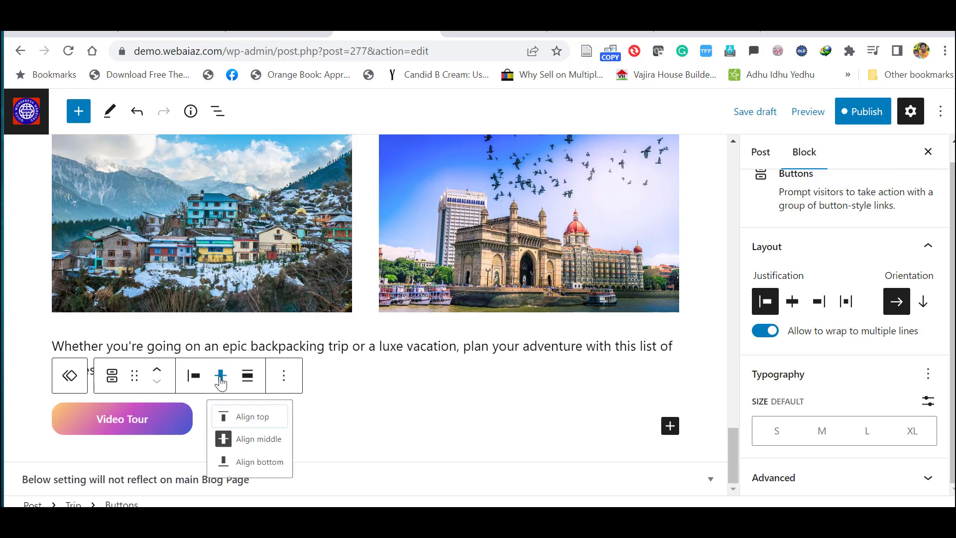
left_click(255, 451)
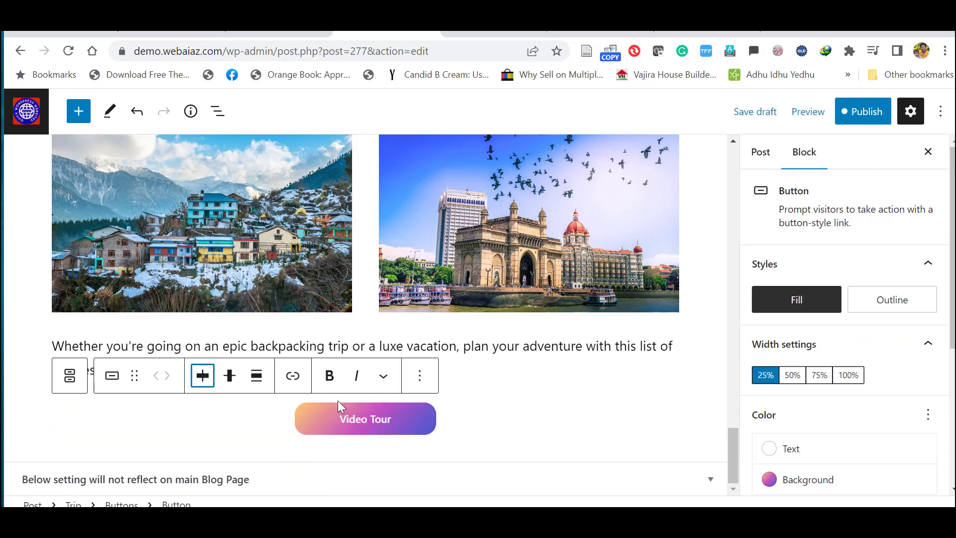
triple_click(363, 420)
left_click(414, 428)
left_click(293, 378)
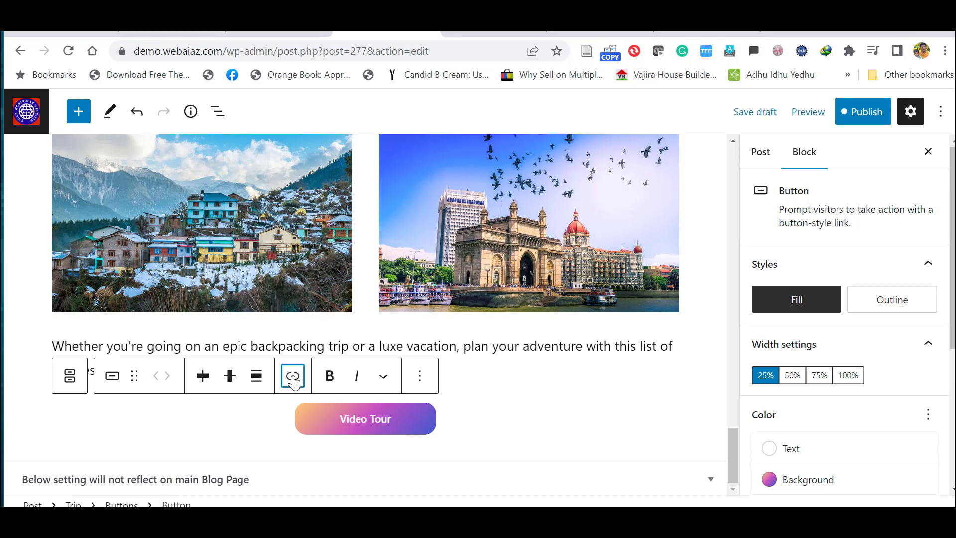
left_click(294, 377)
type("https://www.youtube.com/@QuickWordpressWebsites")
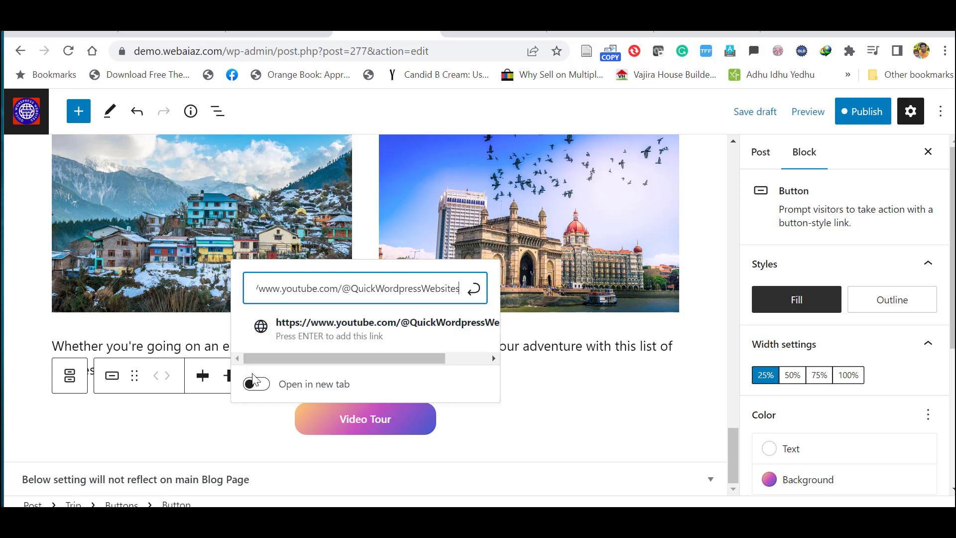
left_click(259, 388)
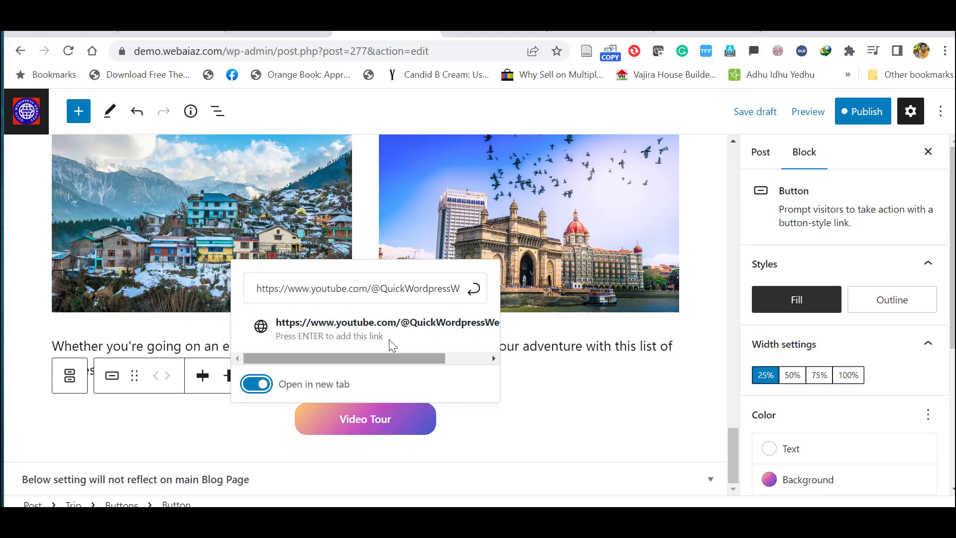
left_click(477, 298)
left_click_drag(712, 411, 704, 358)
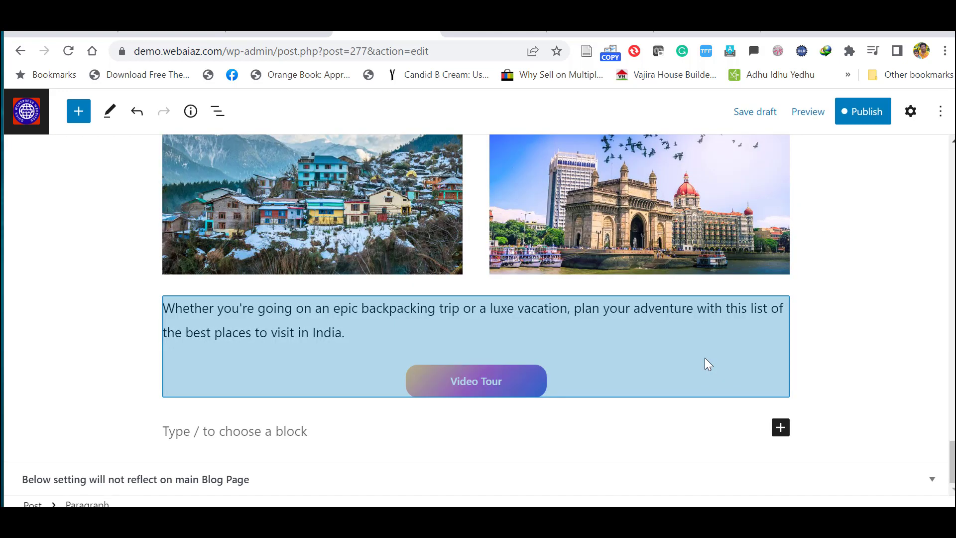
left_click(661, 425)
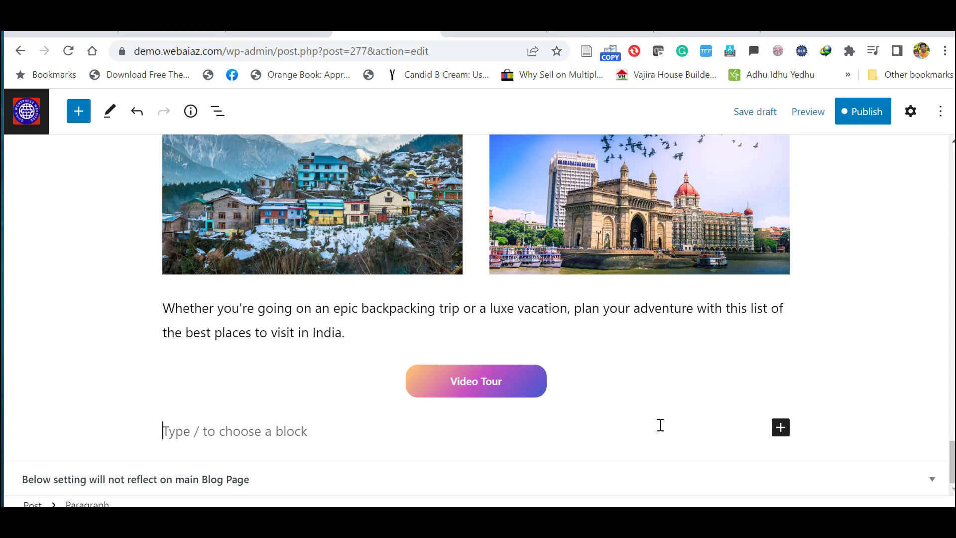
- Insert a table block with 3 columns and 6 rows below the Video Tour button
left_click(781, 427)
type("table")
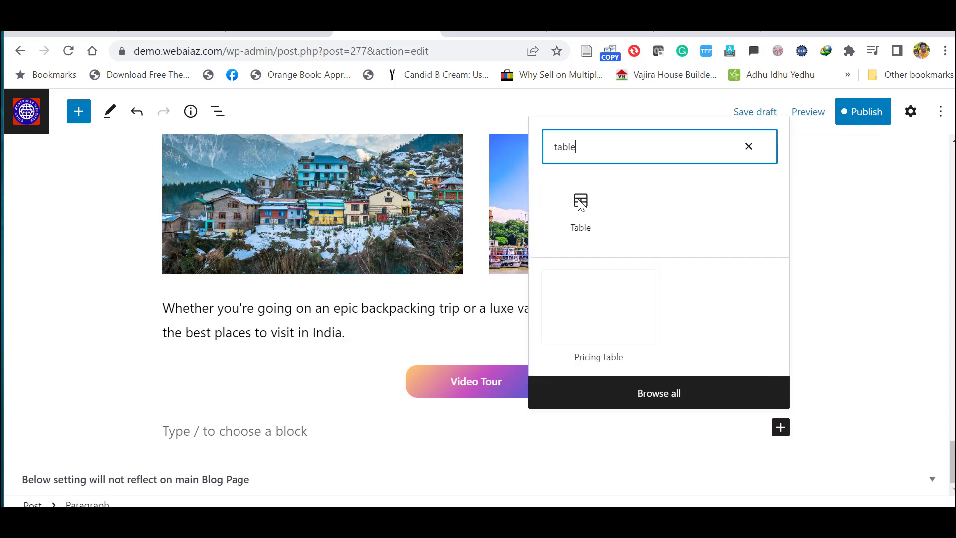
left_click(579, 202)
left_click(247, 418)
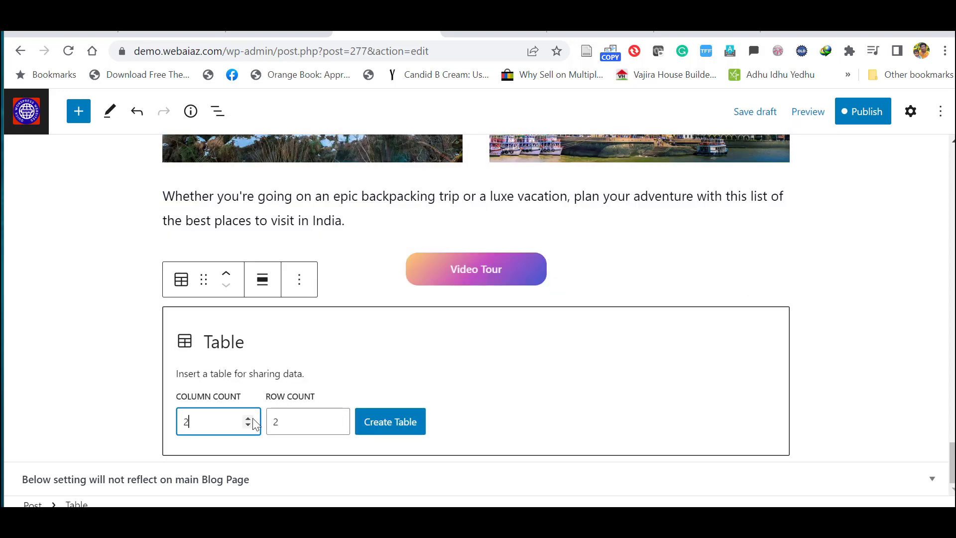
key("Tab")
type("6")
left_click(391, 427)
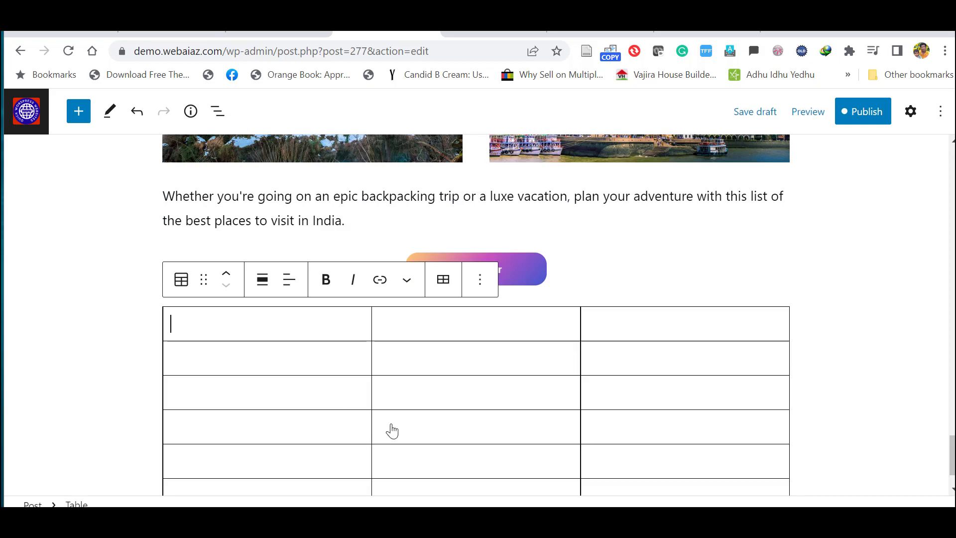
- Fill the table's first row with Place, Distance and Price, and list Mumbai, Delhi, Agra, Karnataka and Simla under Place
scroll(762, 426, "down", 2)
left_click(443, 209)
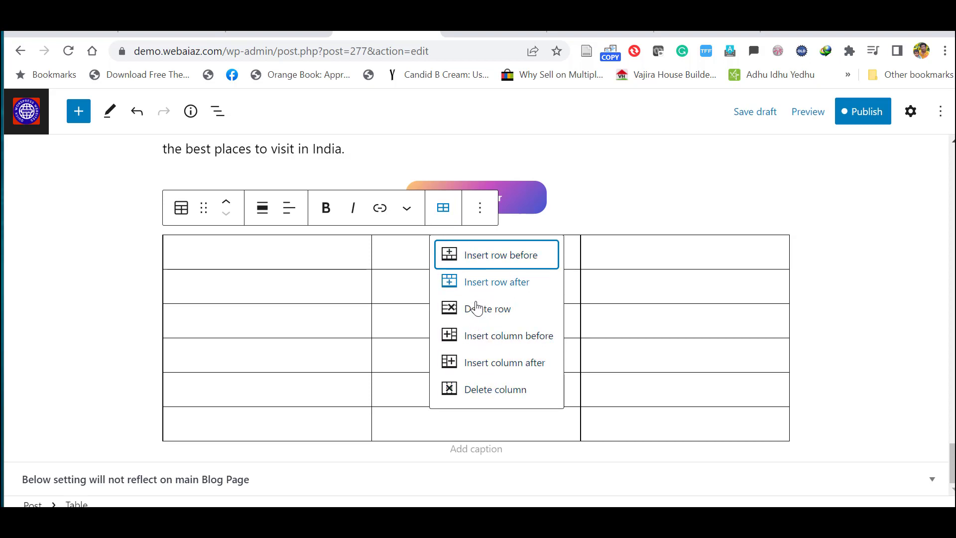
left_click(284, 256)
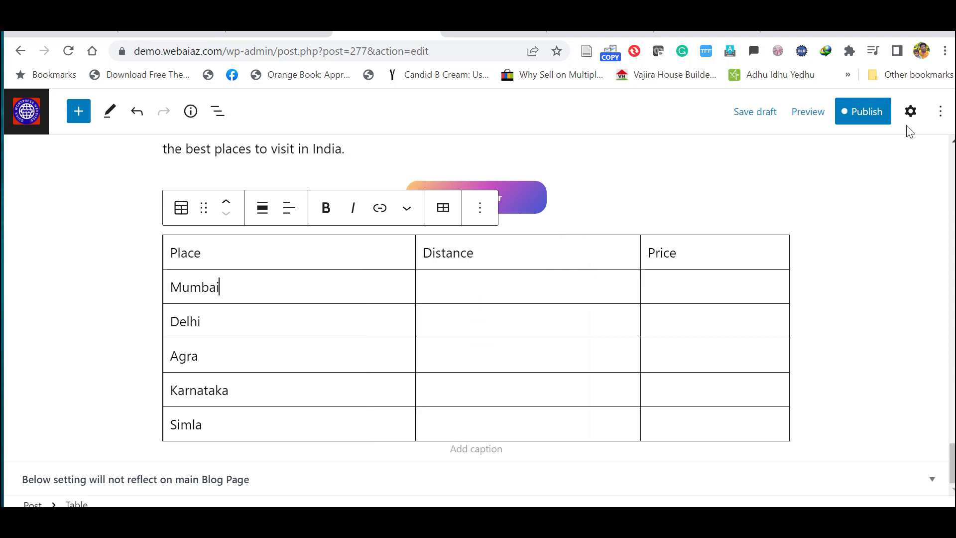
- Keep the table's Default style after trying Stripes, and enable fixed width cells, the header section and the footer section
left_click(911, 113)
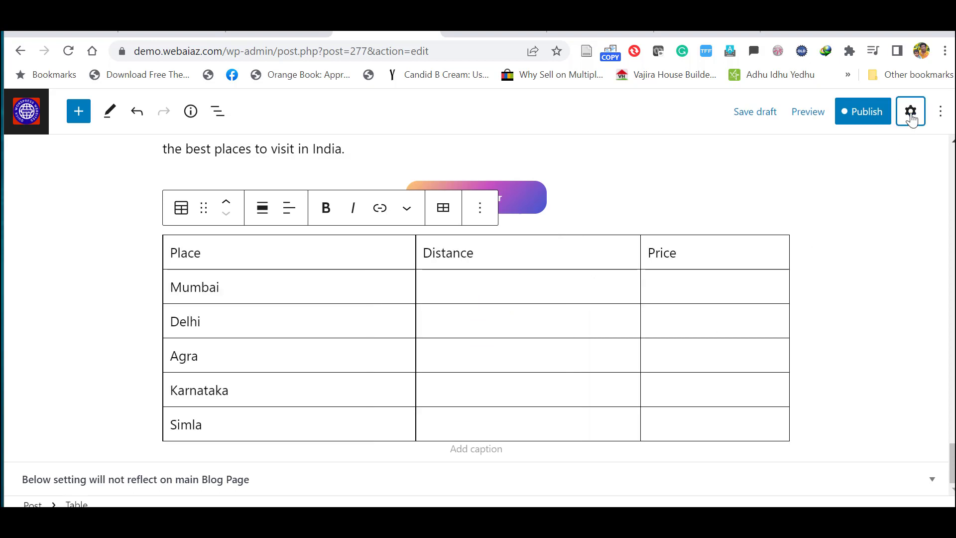
left_click(869, 305)
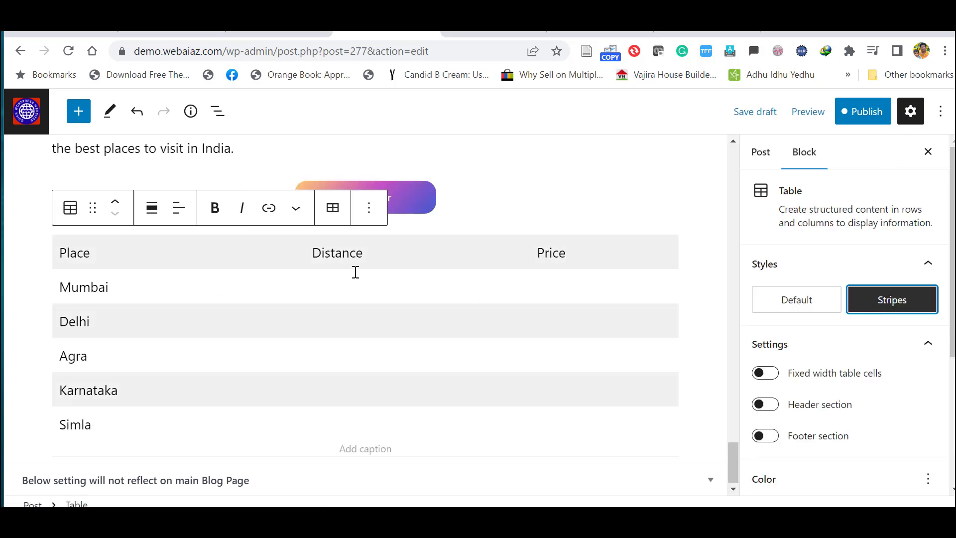
left_click(772, 375)
left_click(772, 408)
left_click(797, 300)
scroll(881, 348, "down", 2)
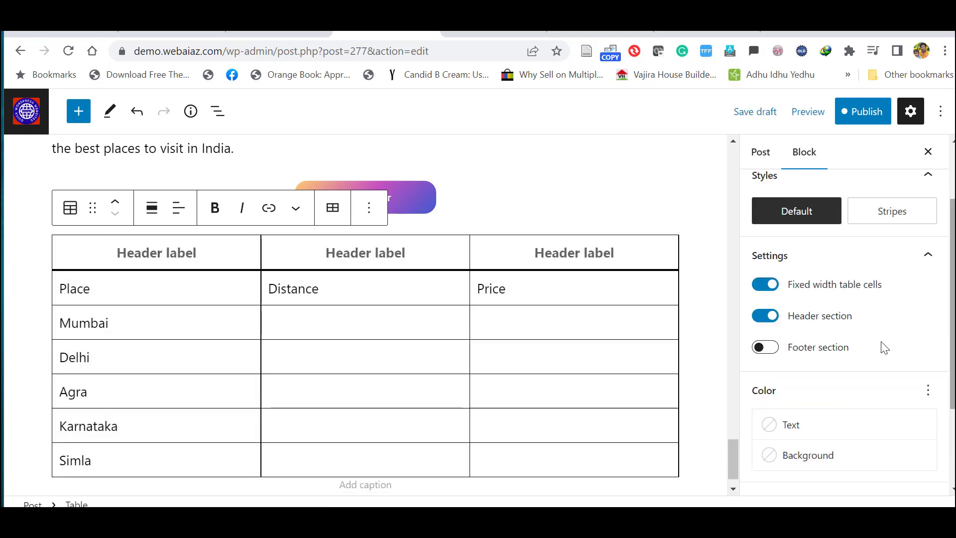
left_click(773, 354)
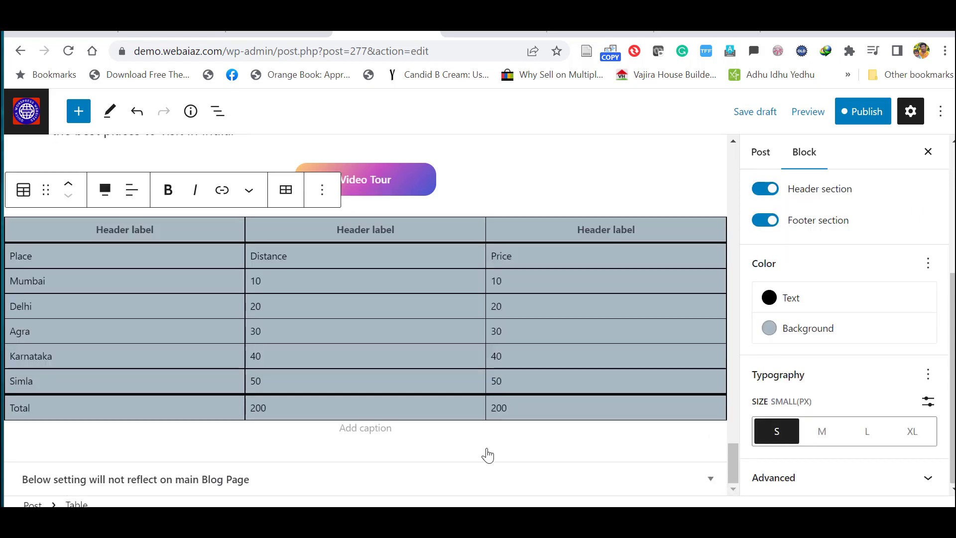
- Insert a YouTube embed block below the table
left_click(488, 455)
left_click(670, 421)
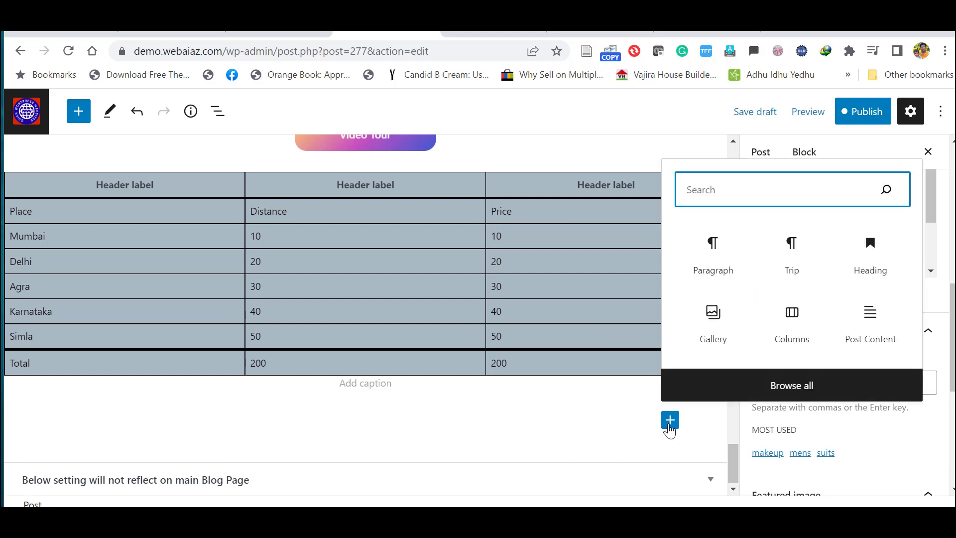
type("you")
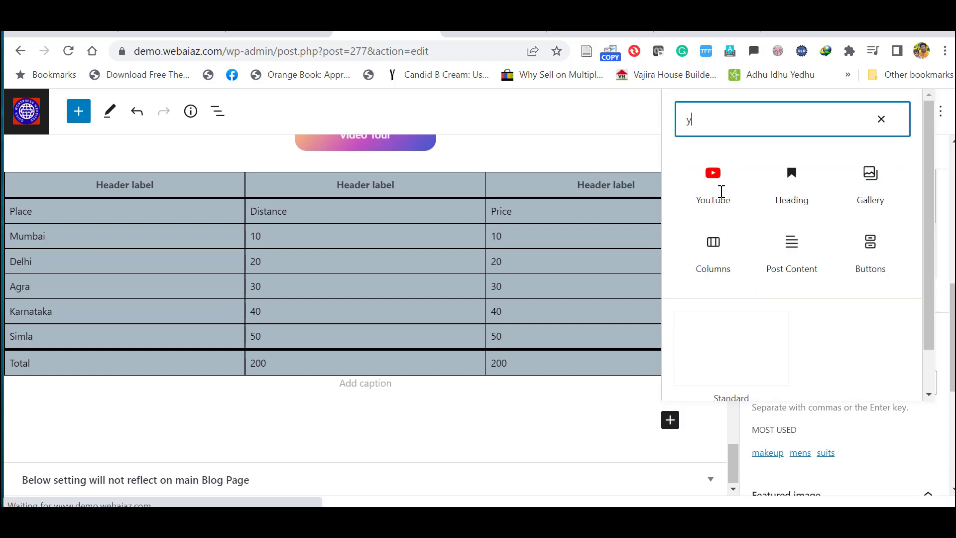
left_click(699, 254)
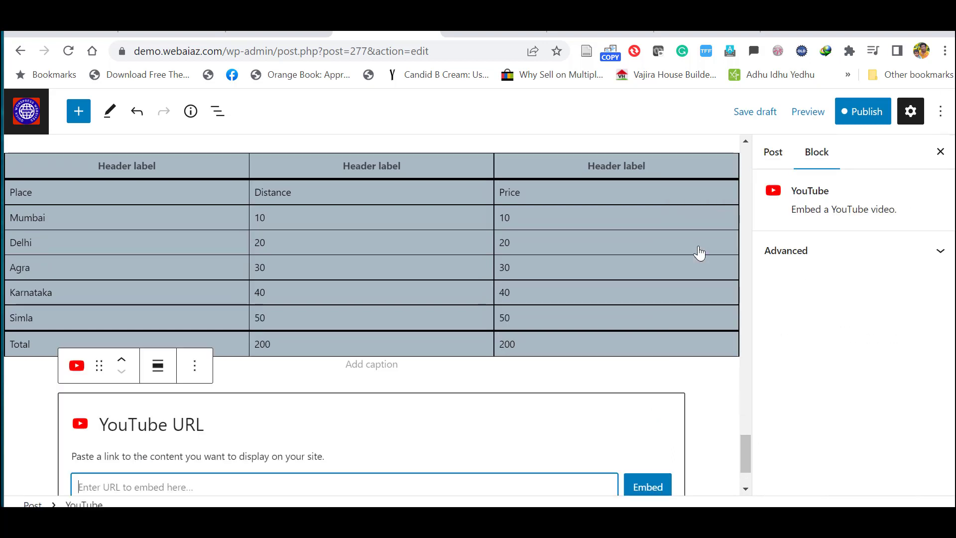
left_click_drag(746, 449, 749, 476)
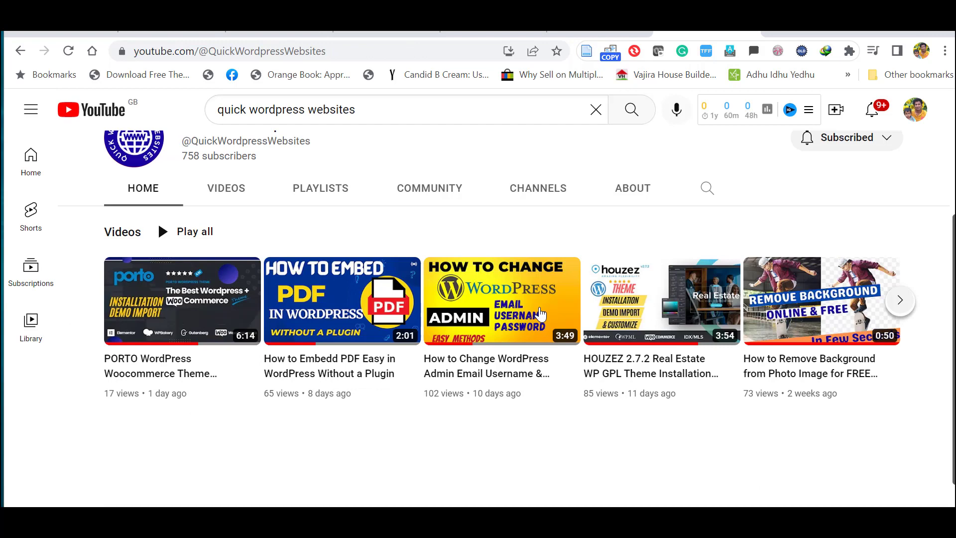
- Copy the link of "How to Change WordPress Admin Email Username & Password" from the YouTube channel and embed it in the YouTube block
right_click(500, 293)
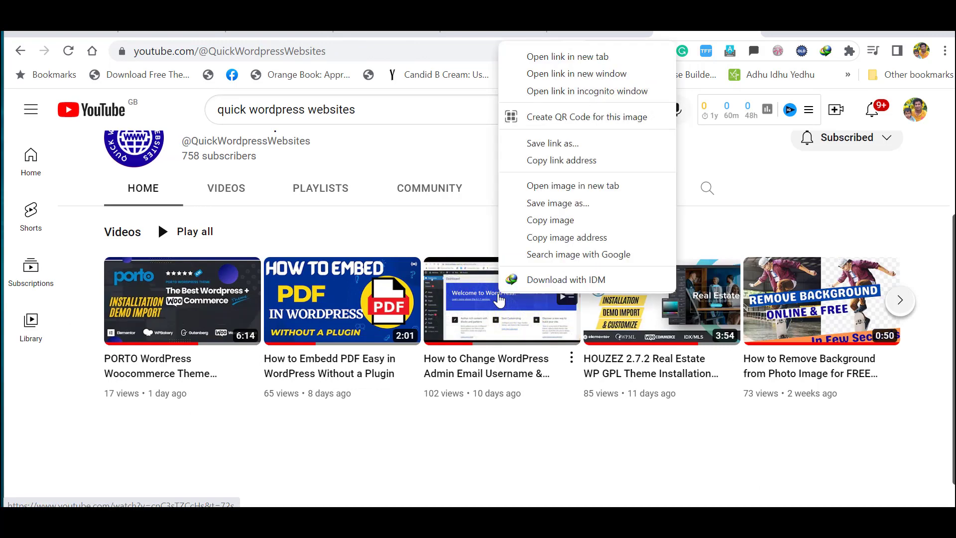
left_click(538, 160)
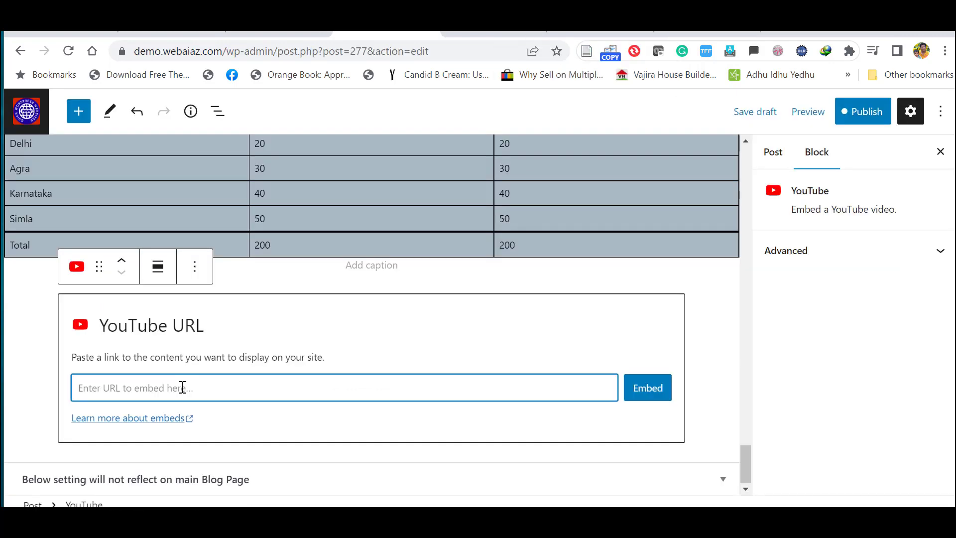
key("ctrl+v")
left_click(648, 388)
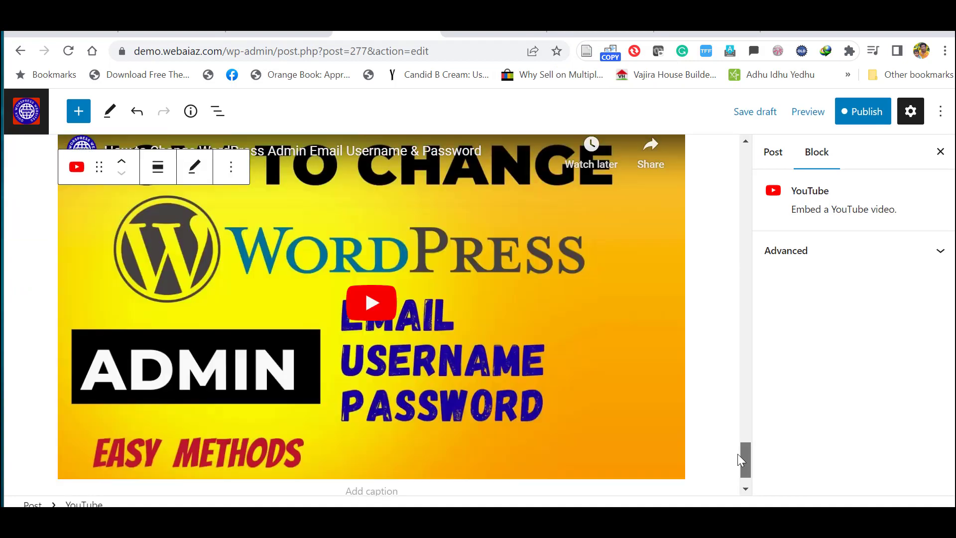
scroll(739, 446, "up", 3)
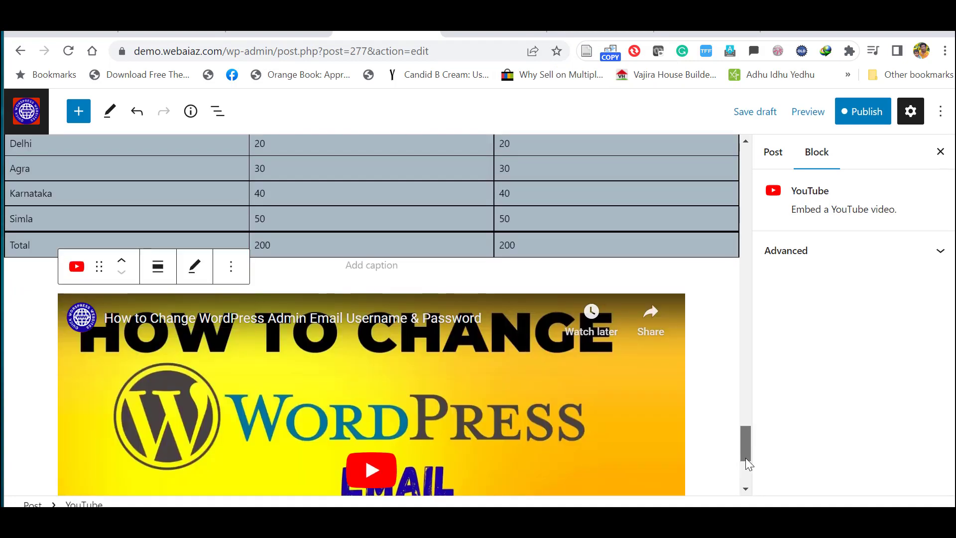
scroll(747, 468, "down", 4)
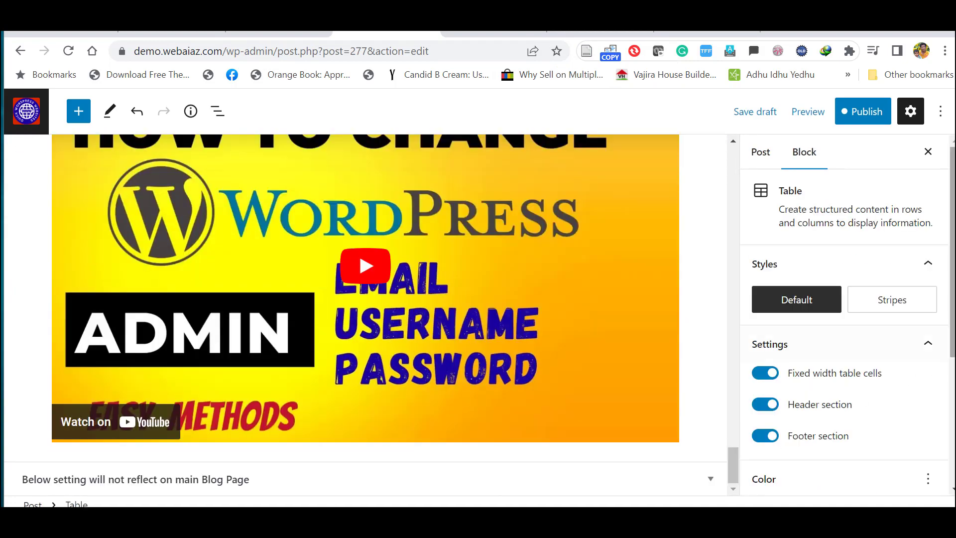
- Insert a File block below the embedded YouTube video
left_click(707, 299)
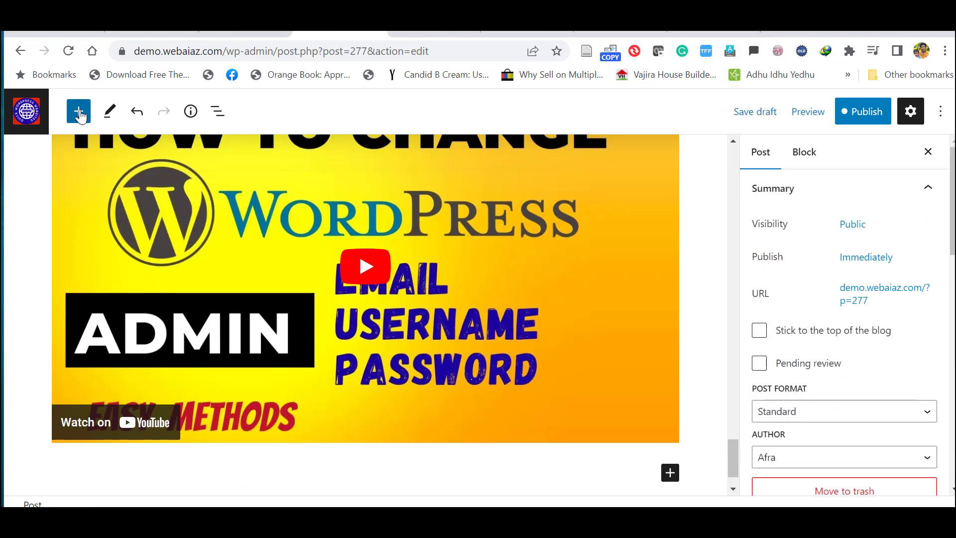
left_click(79, 113)
type("file")
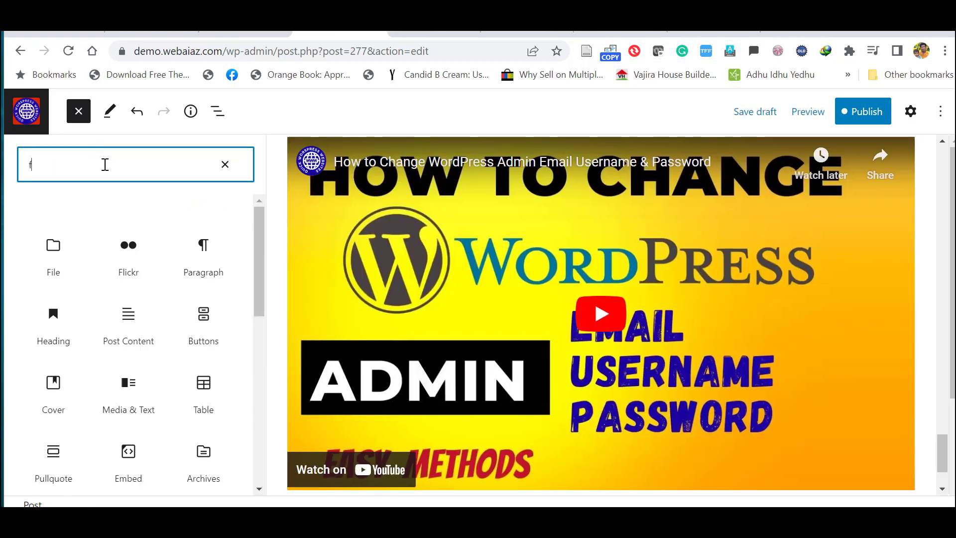
key("Return")
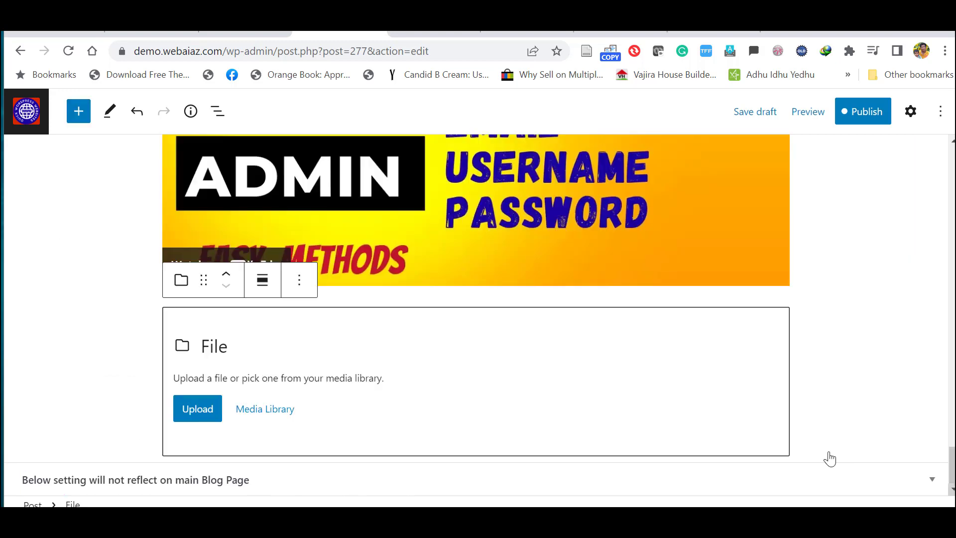
- Upload A-Journey-Through-India-201920.pdf from the Documents folder into the File block and paste in its file name text
left_click(197, 415)
double_click(197, 163)
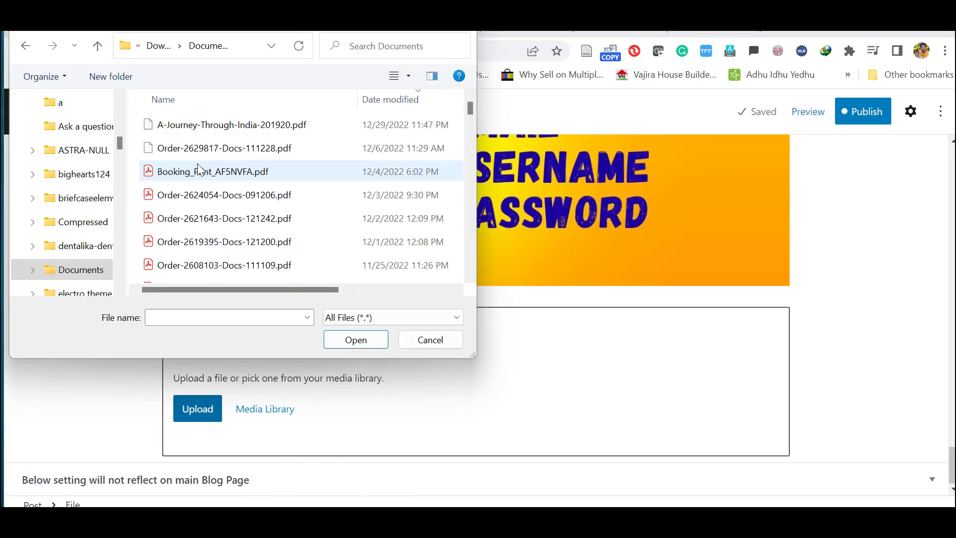
left_click(196, 124)
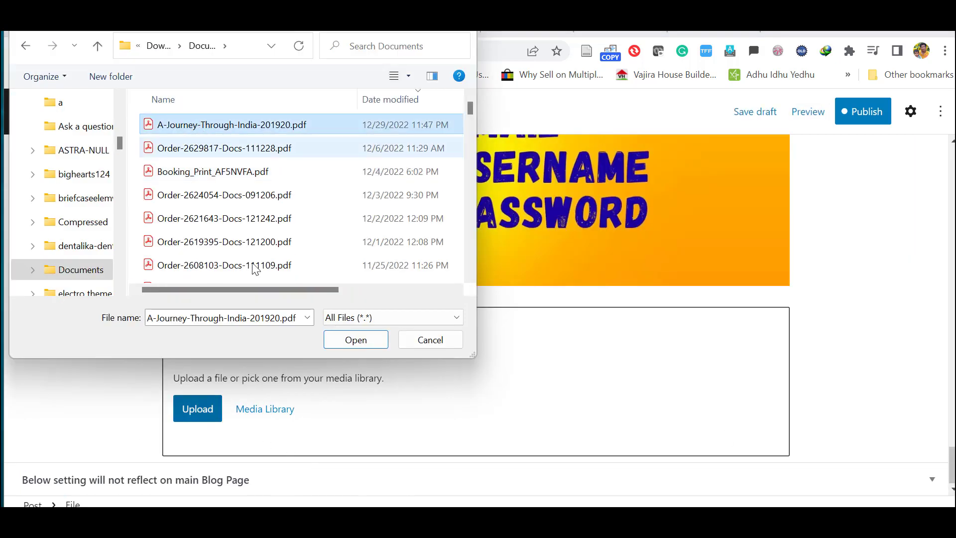
key("Return")
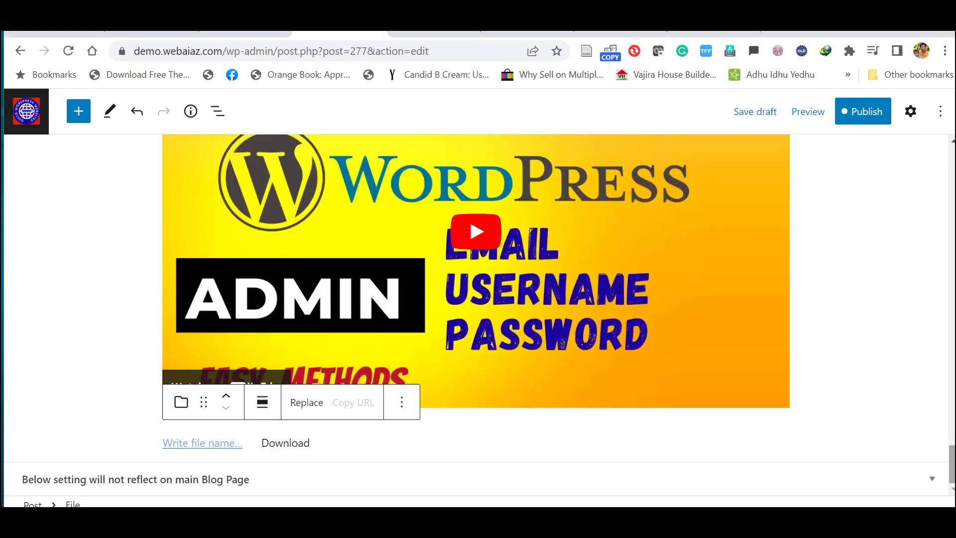
left_click(210, 442)
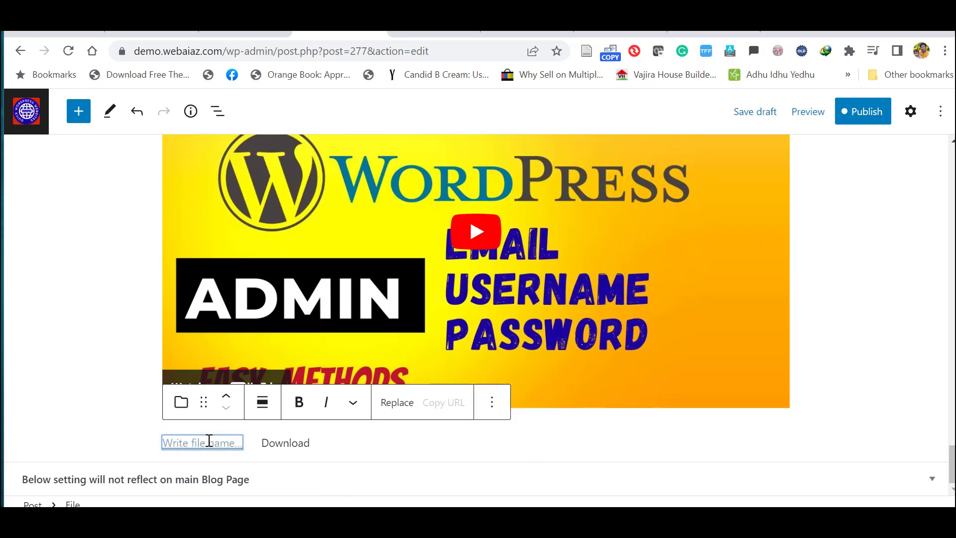
key("ctrl+v")
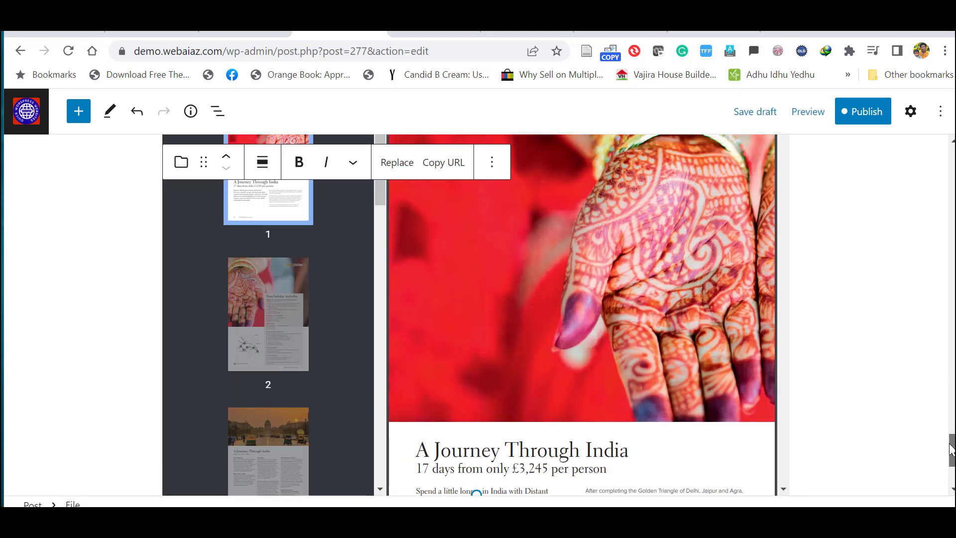
- Look through the embedded PDF preview, including its second page
left_click_drag(951, 456, 951, 447)
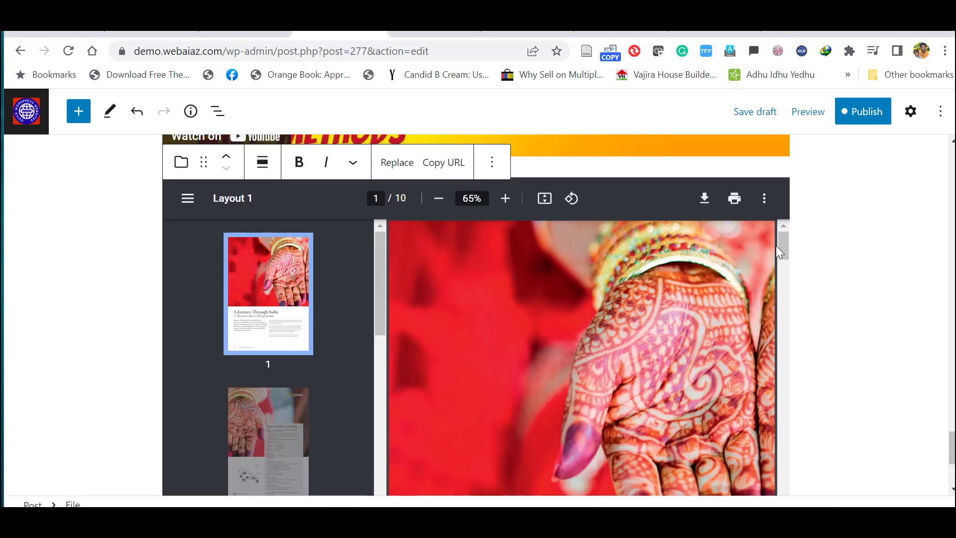
left_click_drag(782, 246, 787, 299)
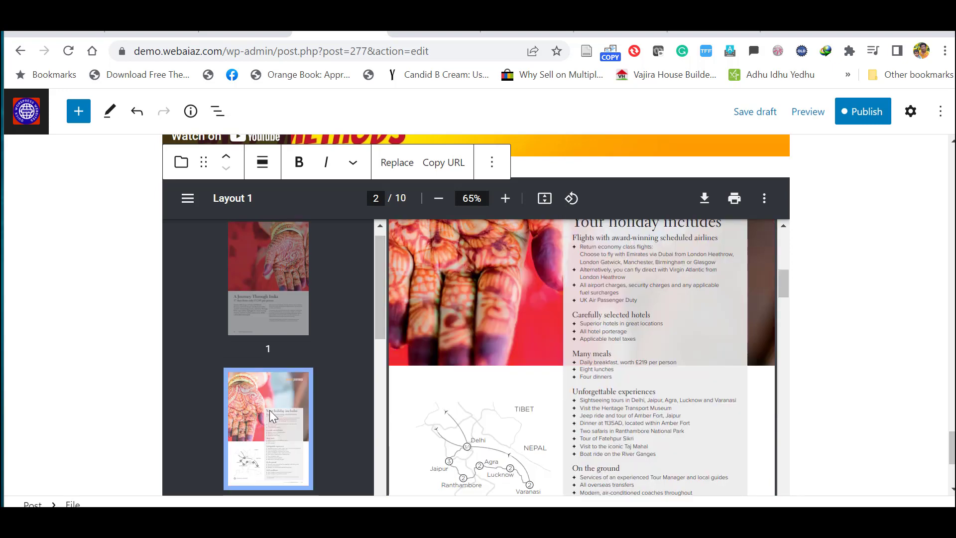
left_click(270, 413)
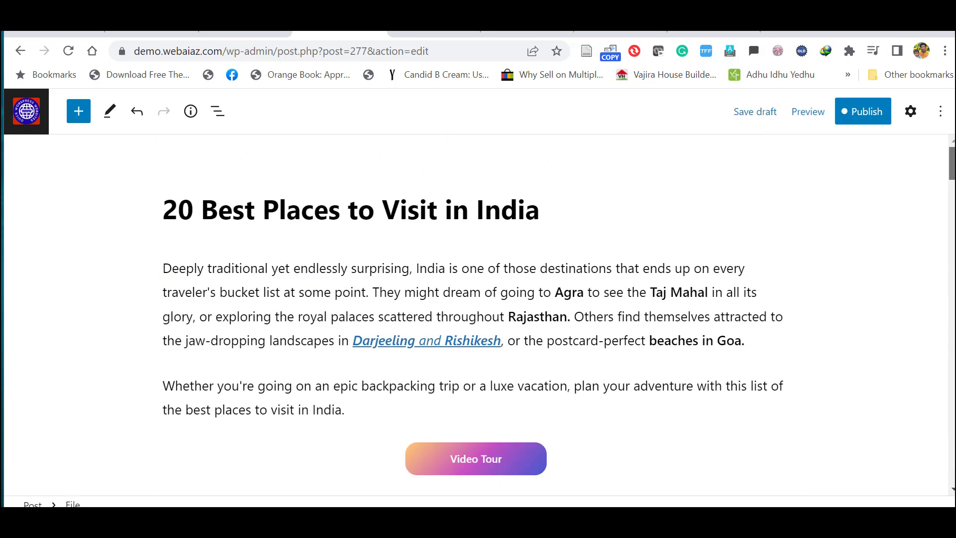
- Create a new post category named Nature and also assign the post to the Editor's Pick category
left_click(821, 208)
left_click(916, 116)
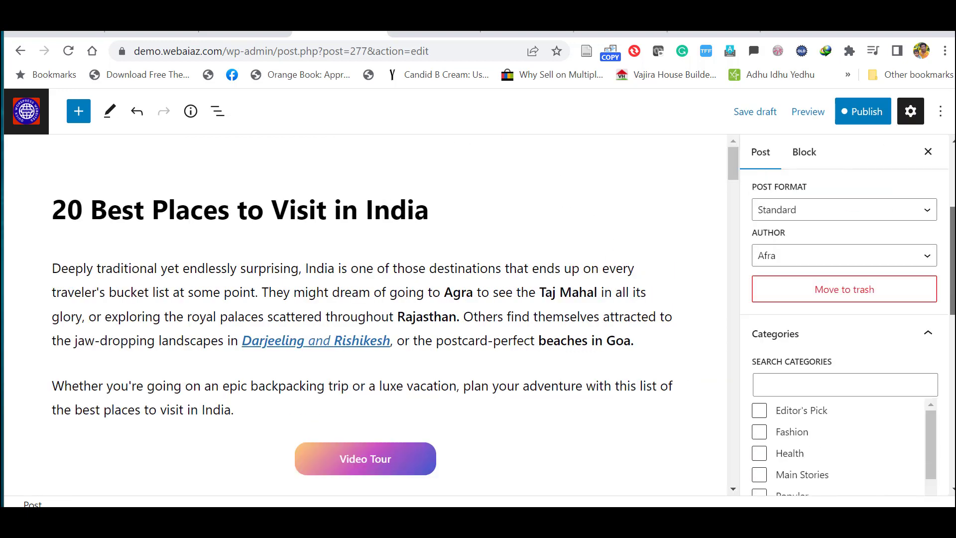
scroll(844, 324, "down", 3)
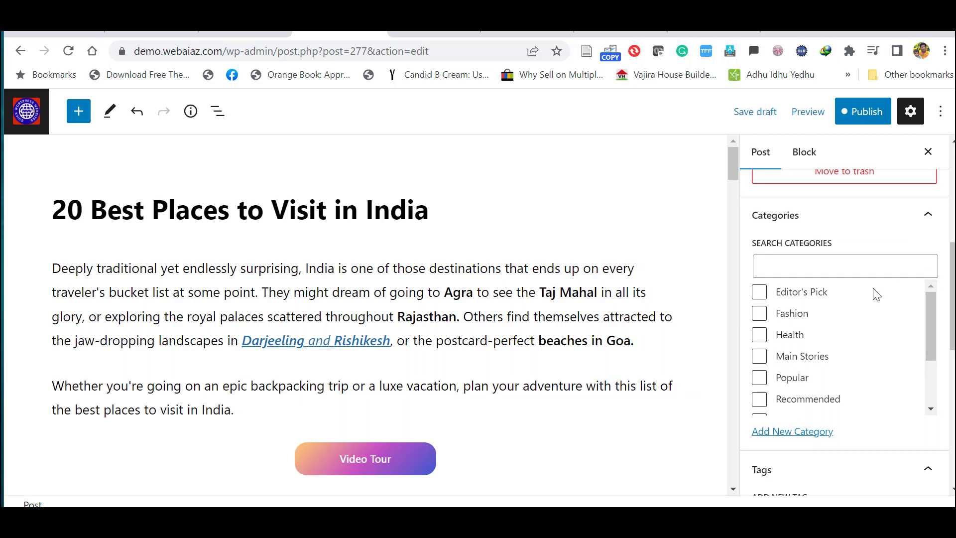
mouse_move(928, 315)
left_mouse_down()
mouse_move(931, 384)
mouse_move(934, 322)
mouse_move(924, 309)
left_mouse_up()
left_click(759, 320)
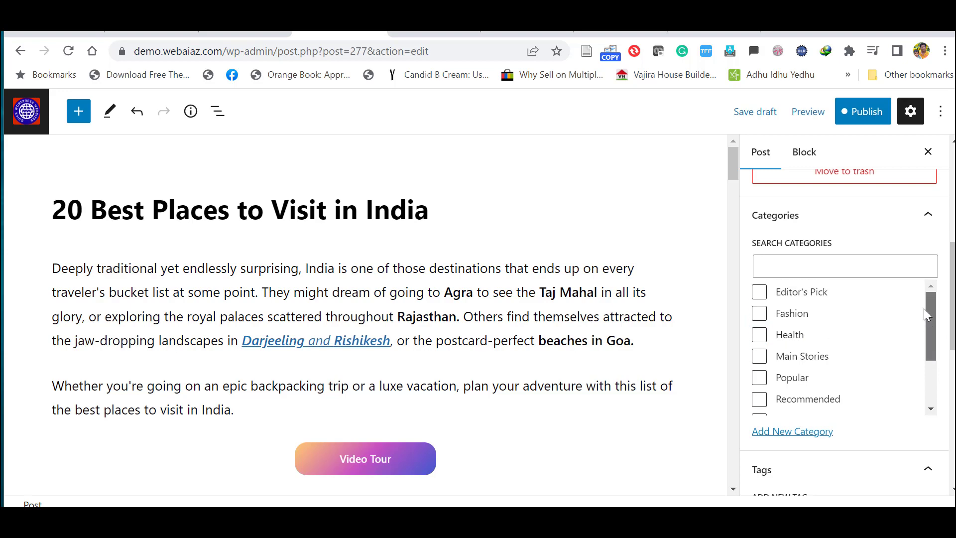
scroll(886, 354, "down", 2)
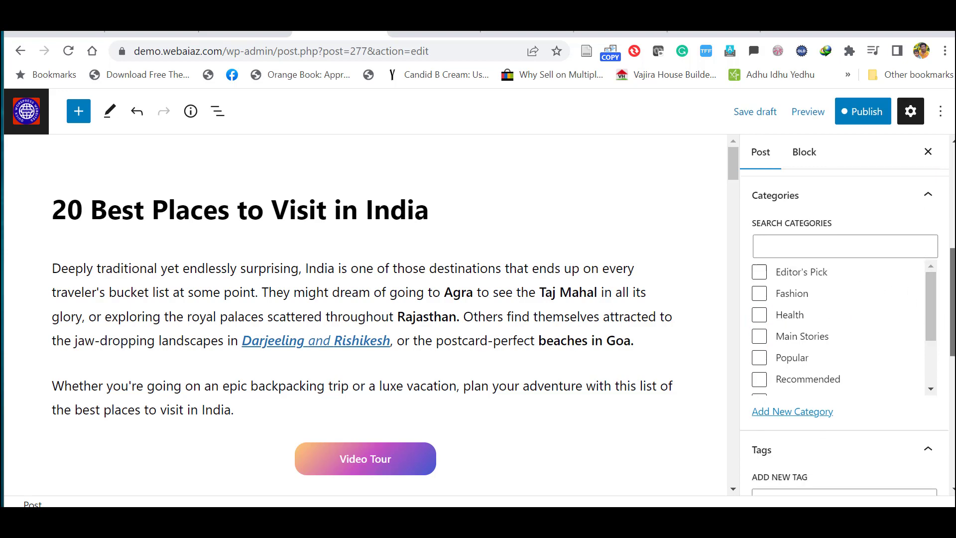
left_click(811, 348)
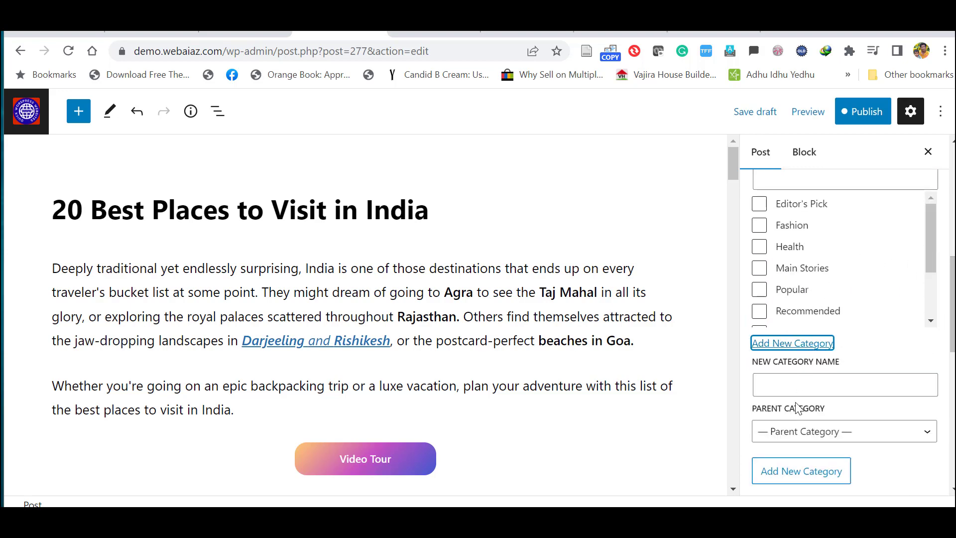
left_click(825, 385)
type("Nature")
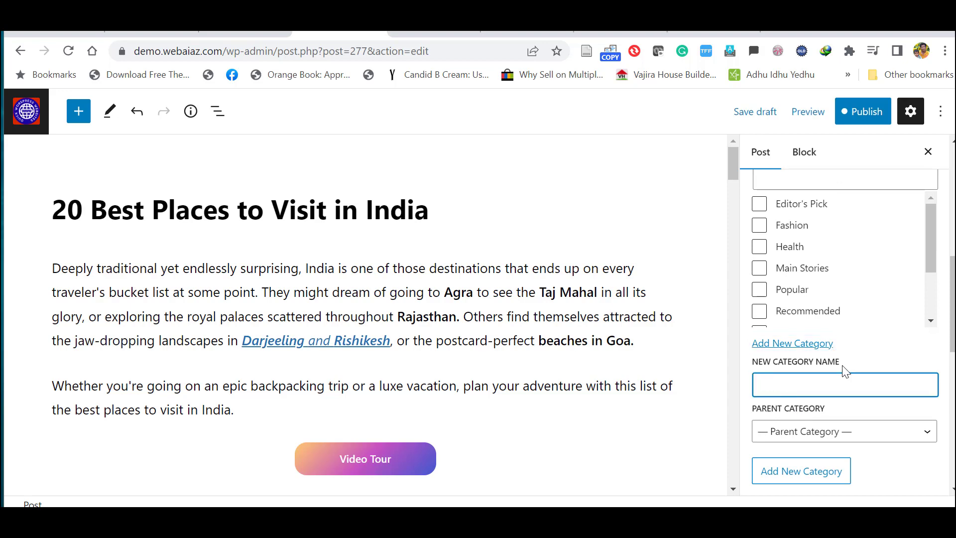
left_click(930, 242)
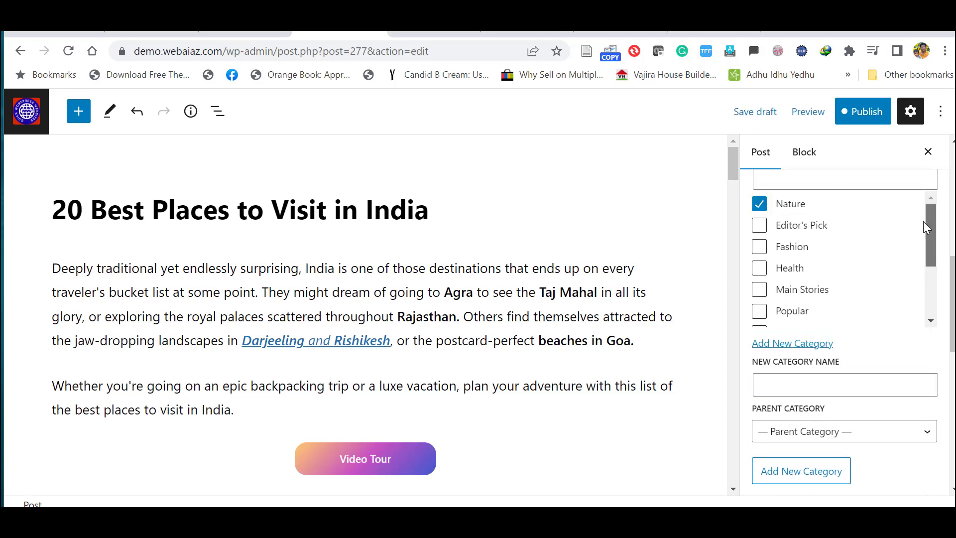
left_click(758, 227)
- Add the tags India, Nature and Thajmahal to the post
scroll(847, 299, "down", 2)
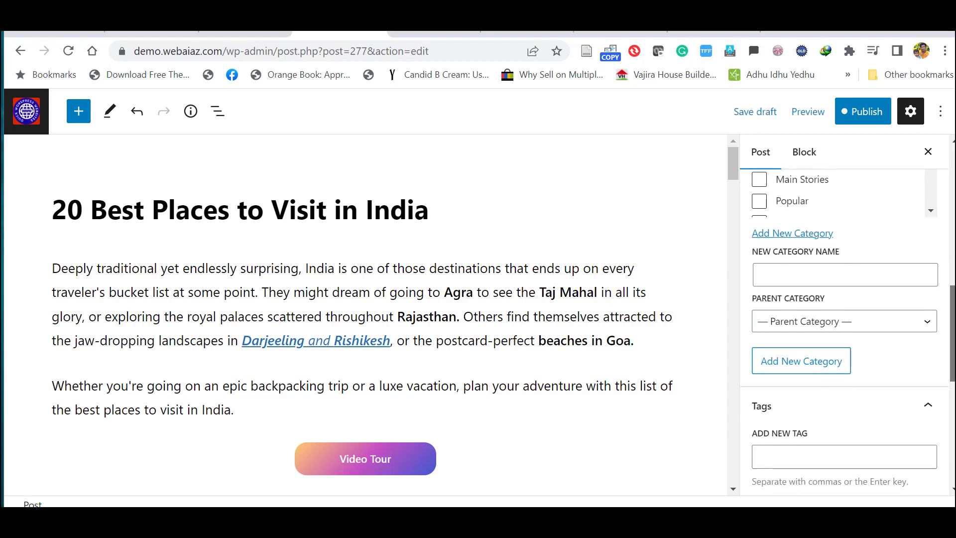
scroll(813, 328, "down", 3)
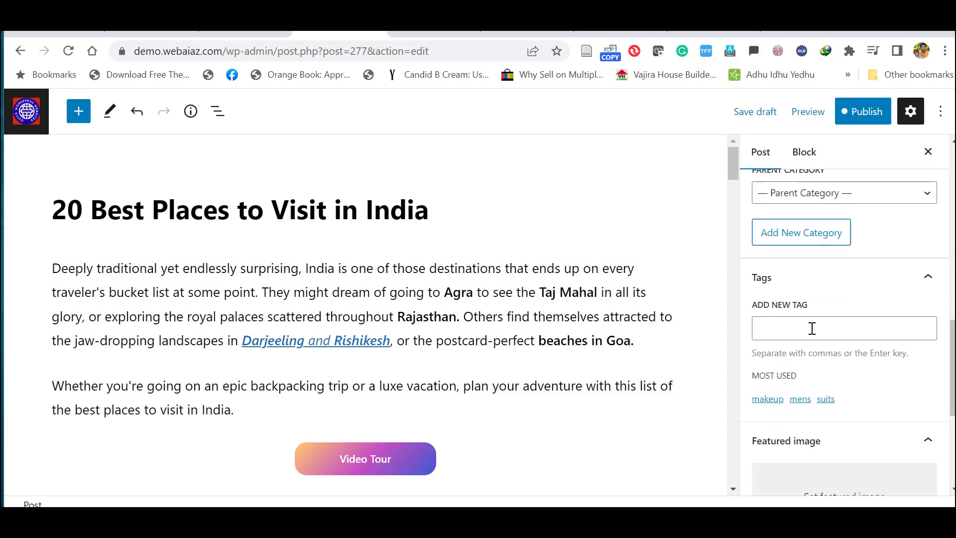
left_click(813, 328)
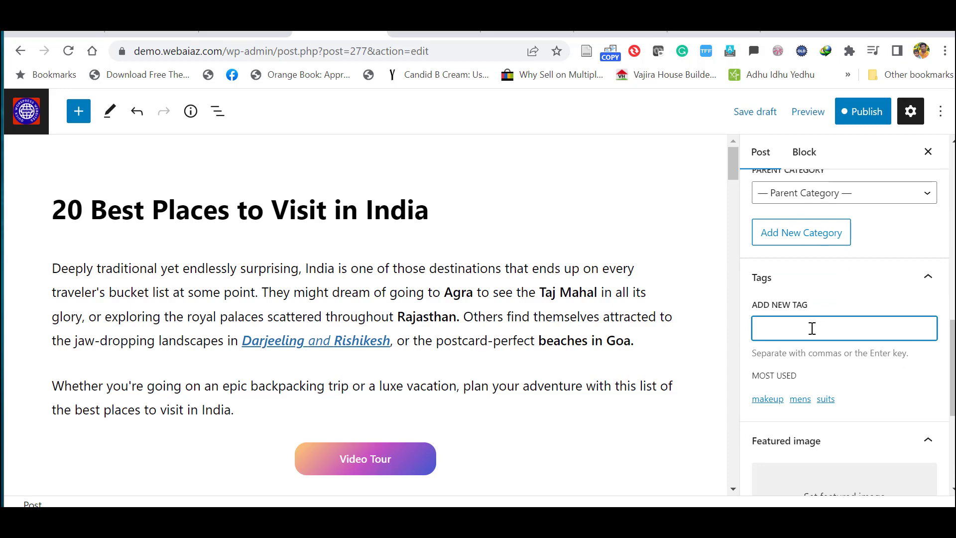
type("India,Nature,Thajmahal,")
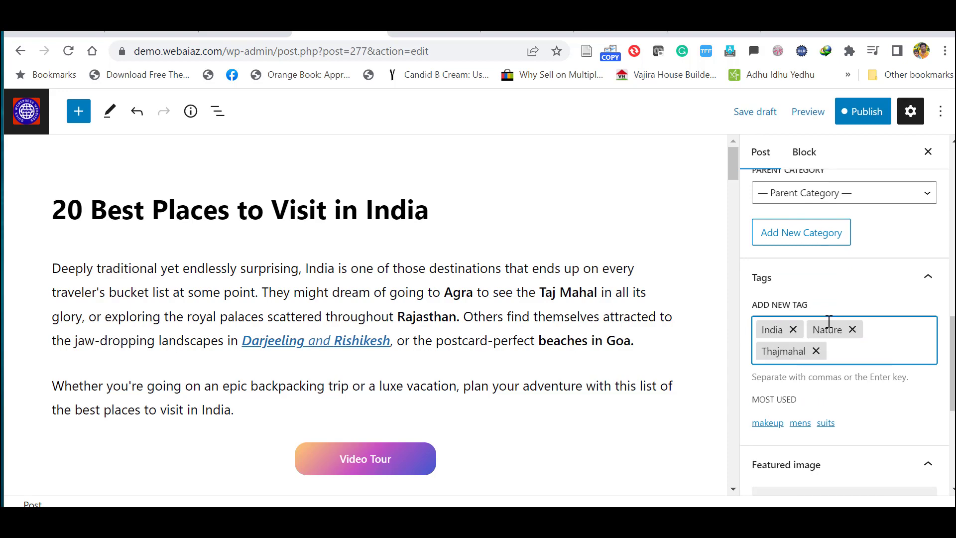
- Set india-best-places-to-visit-manali.jpg from the media library as the post's featured image
scroll(943, 363, "down", 4)
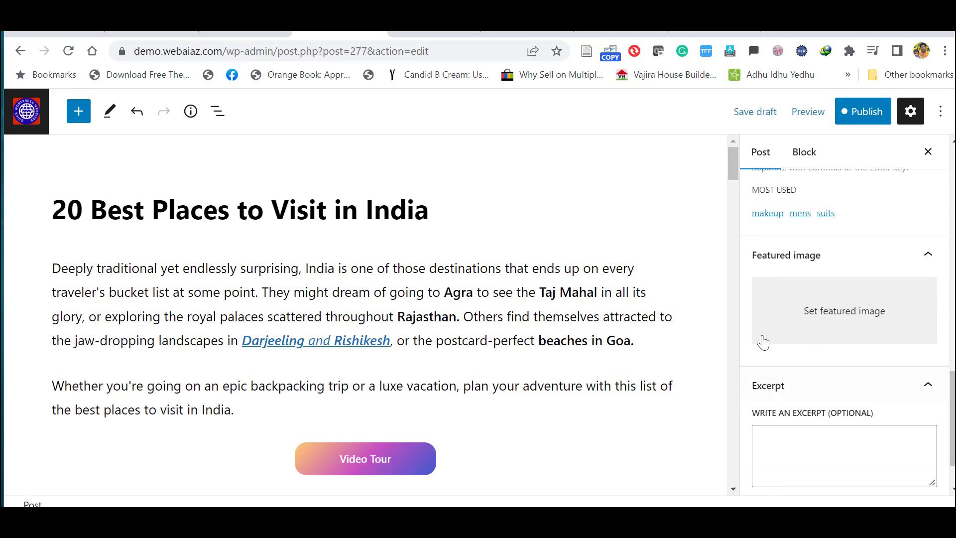
left_click(819, 320)
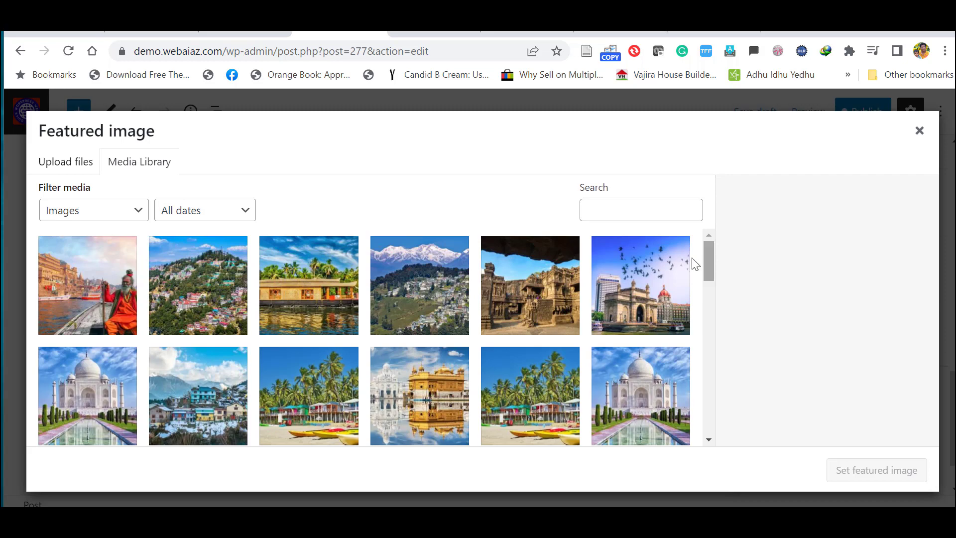
left_click(213, 399)
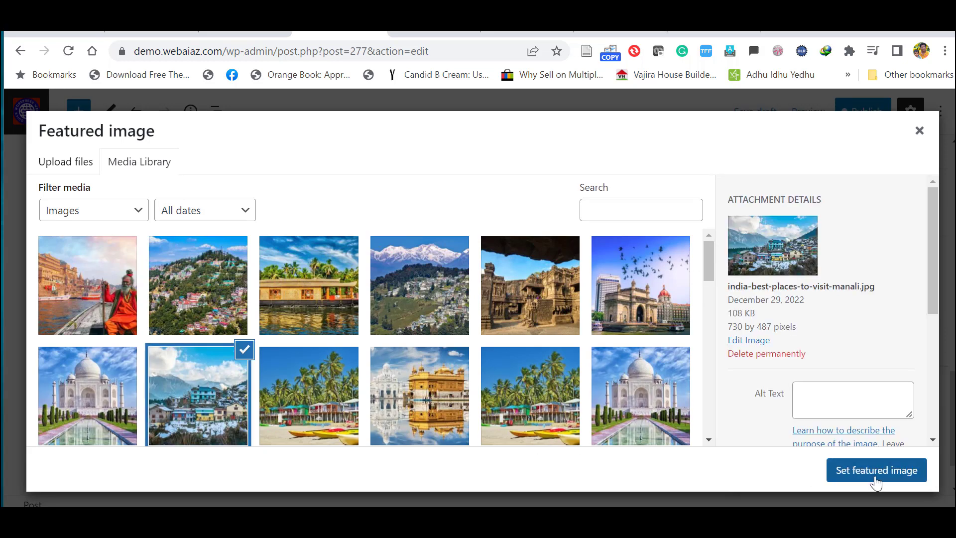
left_click(876, 470)
- Write the excerpt "Best Places in India recommended to Trip Advisor", correcting the misspelled "recommonded"
scroll(847, 349, "down", 3)
right_click(877, 371)
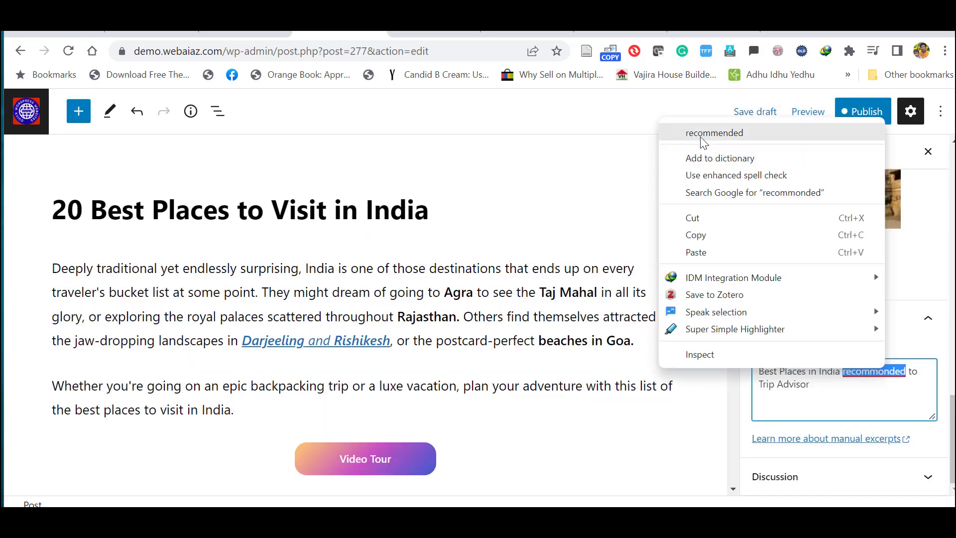
key("Escape")
- Publish the post and open its live page on the site
left_click_drag(954, 413, 954, 179)
left_click(858, 123)
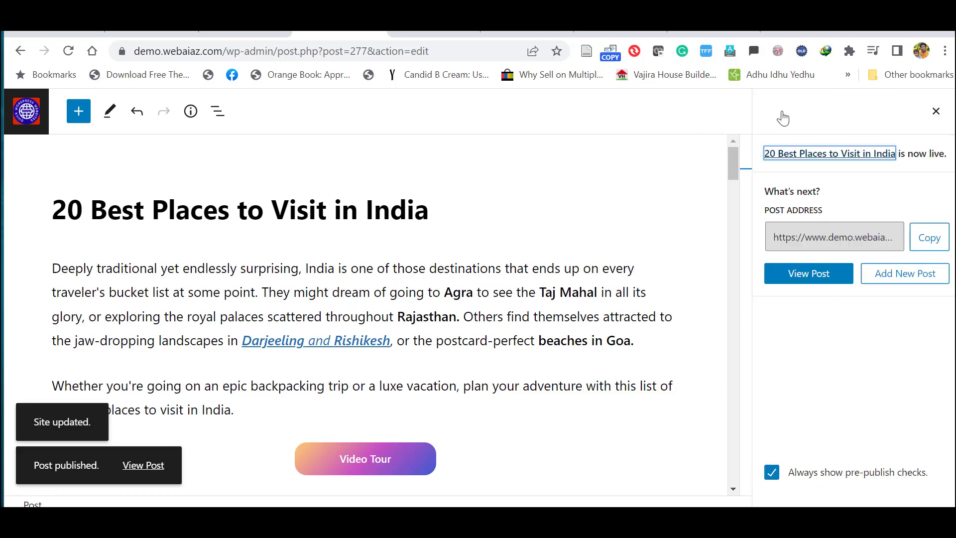
left_click(791, 279)
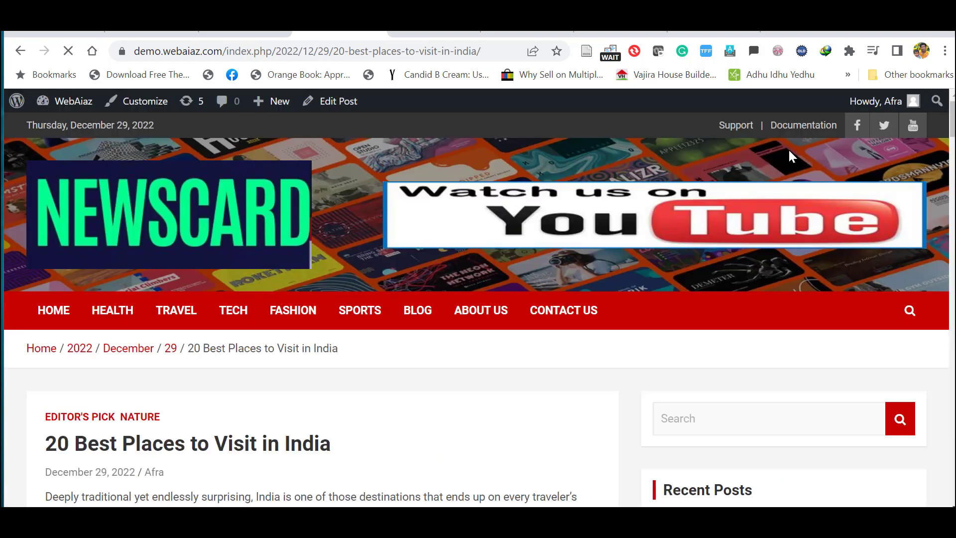
- Look through the published post from its introduction down through the images, headings and table, and return to its beginning
scroll(478, 304, "down", 4)
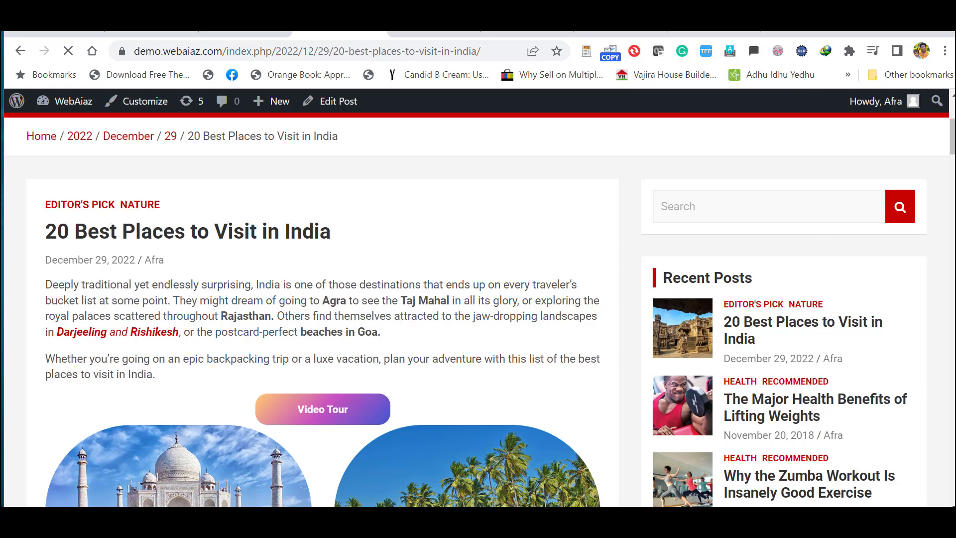
scroll(318, 224, "down", 3)
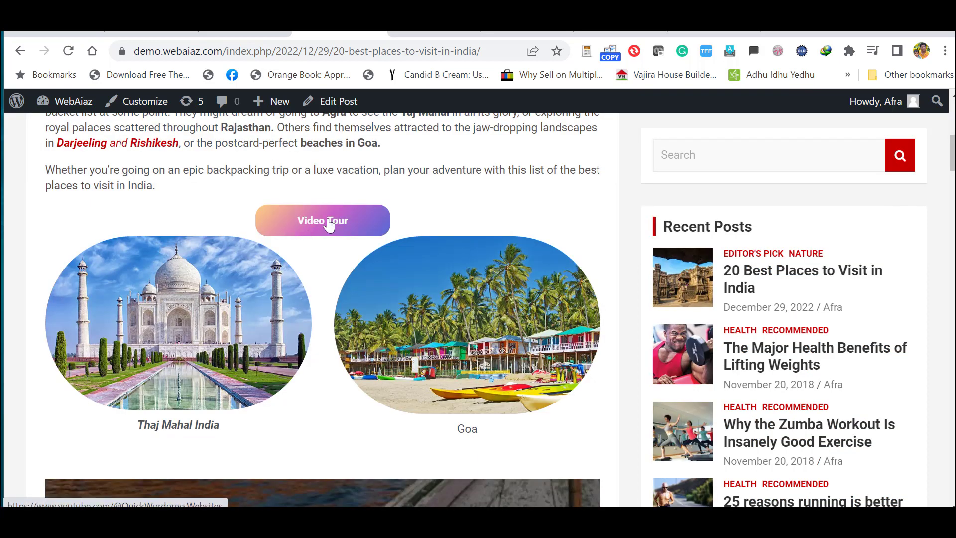
scroll(443, 298, "down", 4)
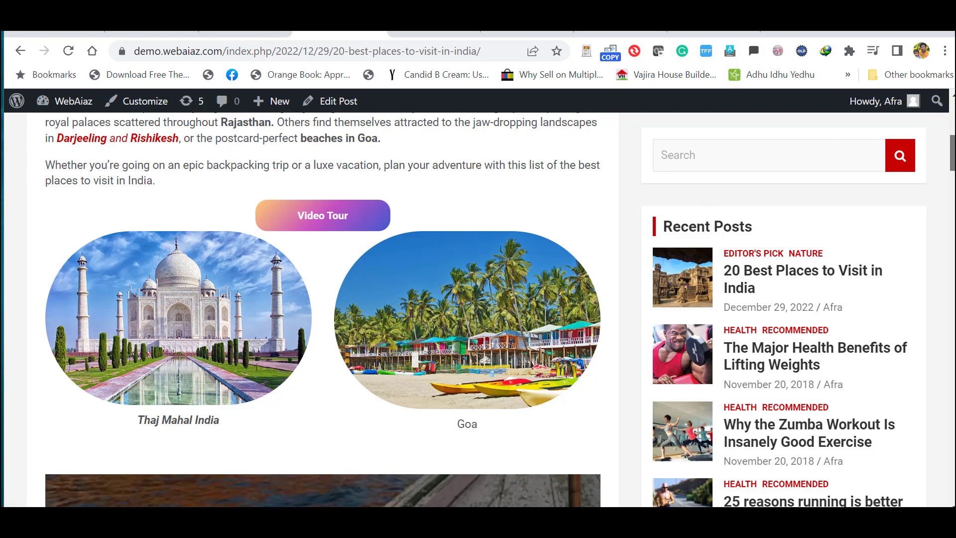
scroll(905, 172, "down", 3)
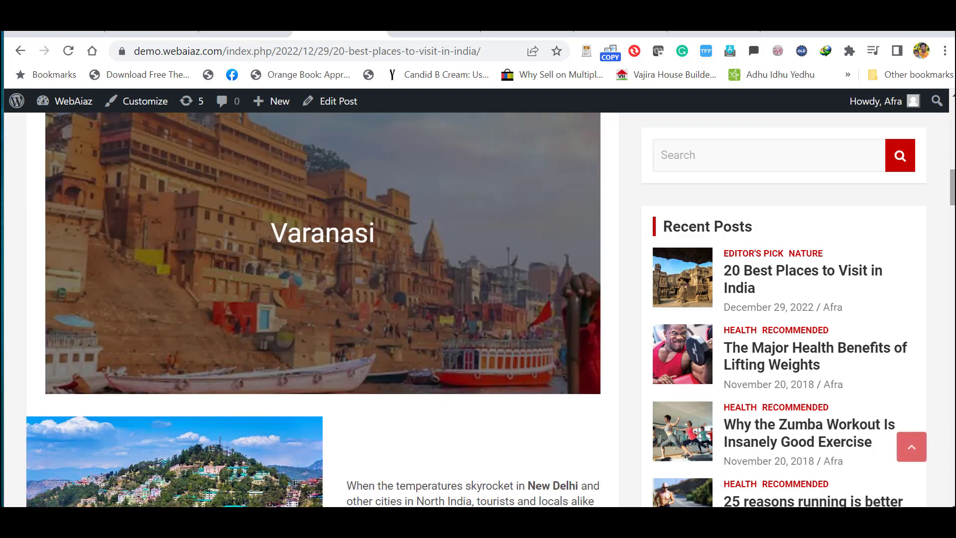
scroll(339, 341, "down", 5)
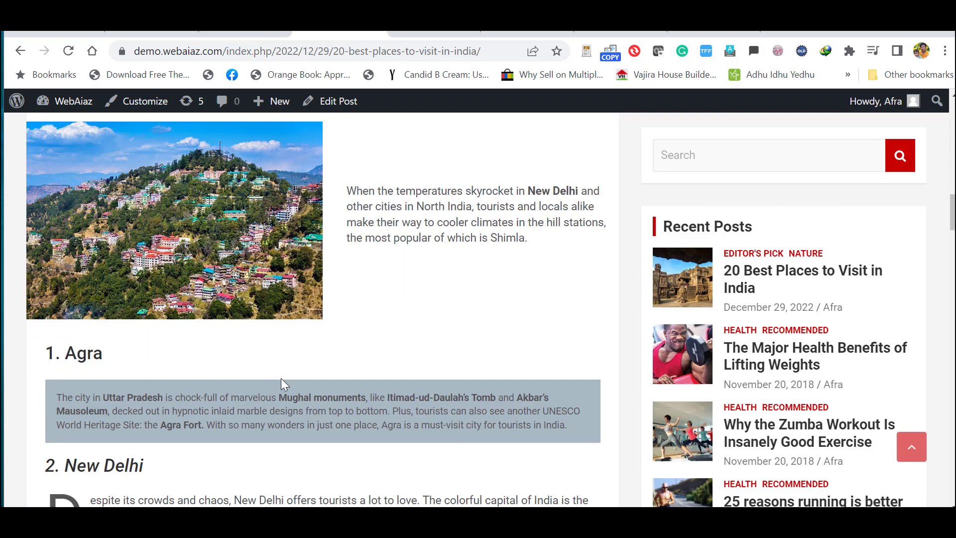
left_click_drag(947, 222, 849, 409)
scroll(323, 309, "up", 20)
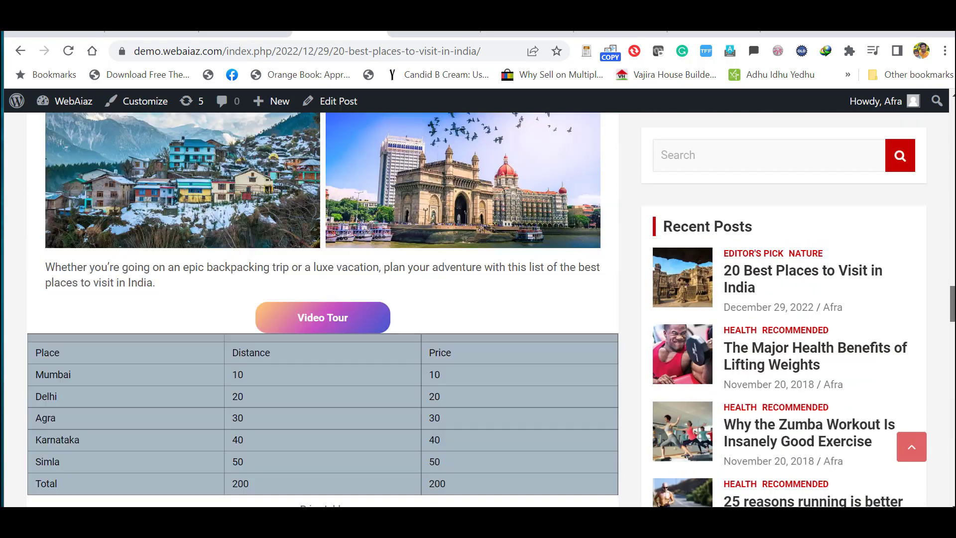
scroll(323, 309, "up", 5)
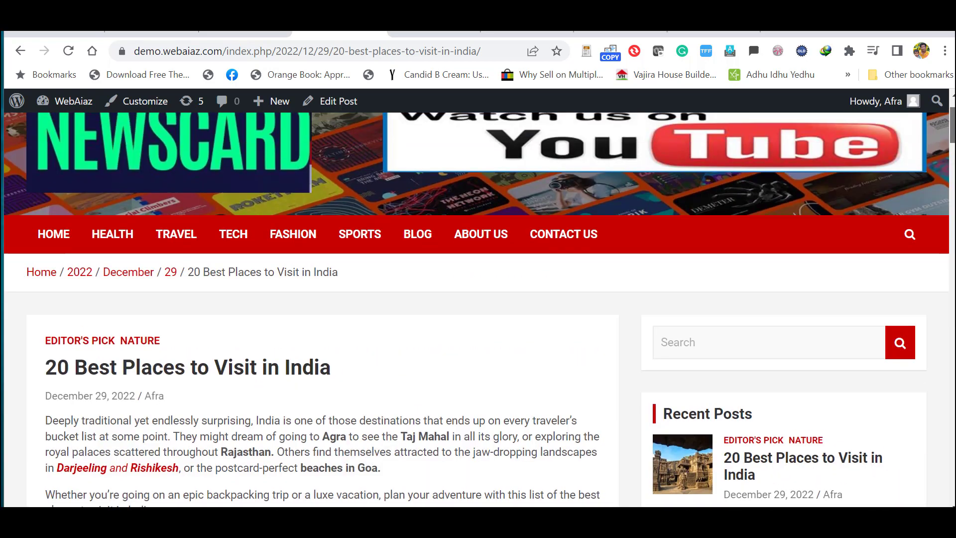